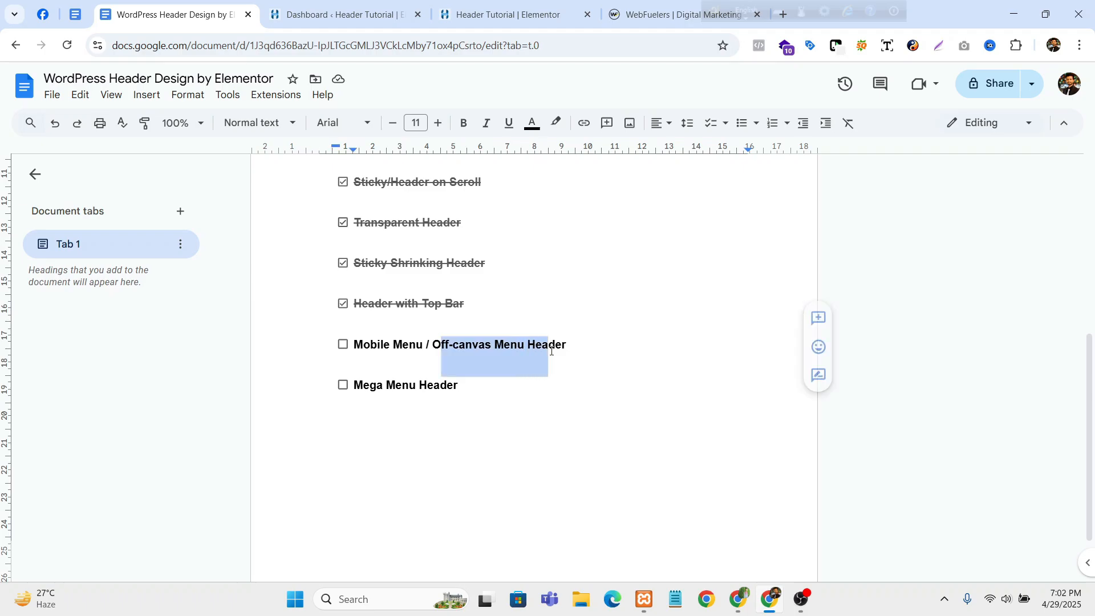
- Review the unchecked "Mobile Menu / Off-canvas Menu Header" item in the header design checklist
{"action": "left_click", "coordinate": [574, 346]}
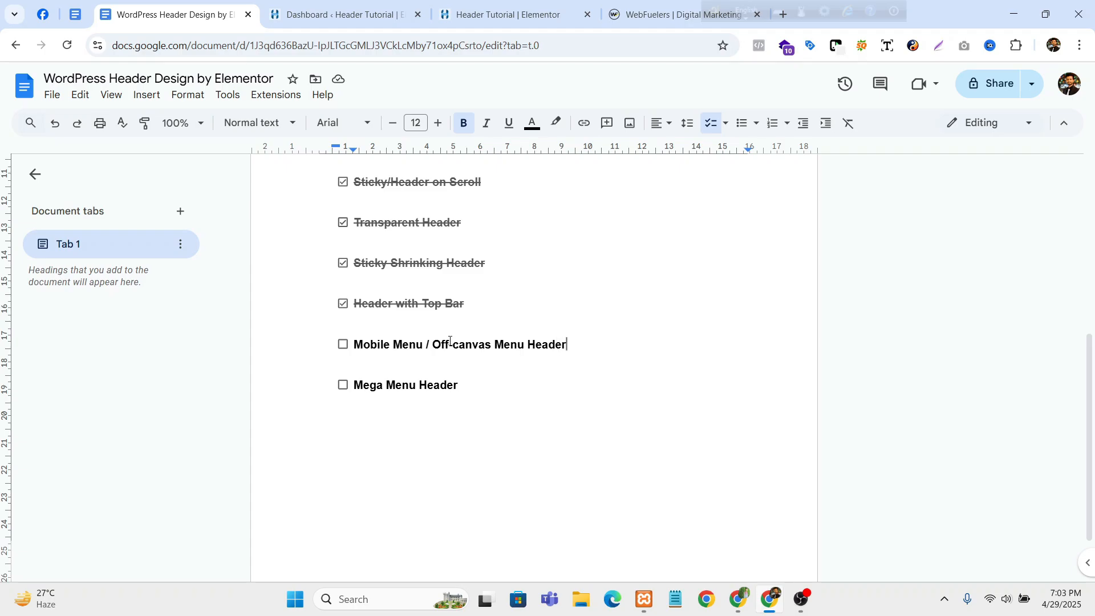
{"action": "left_click_drag", "start_coordinate": [373, 347], "coordinate": [444, 346]}
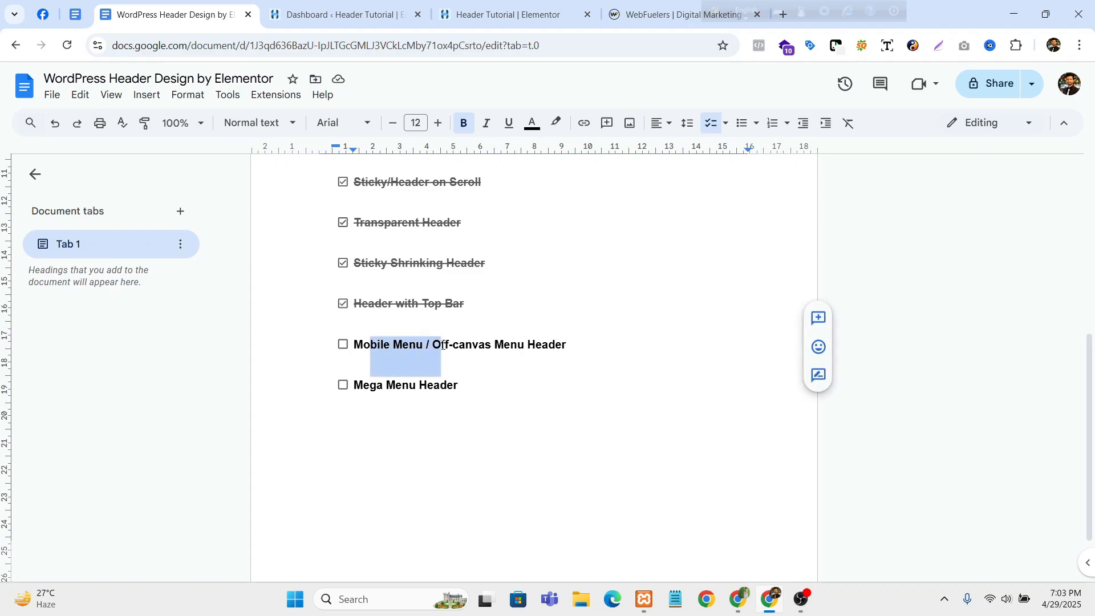
{"action": "left_click", "coordinate": [440, 343]}
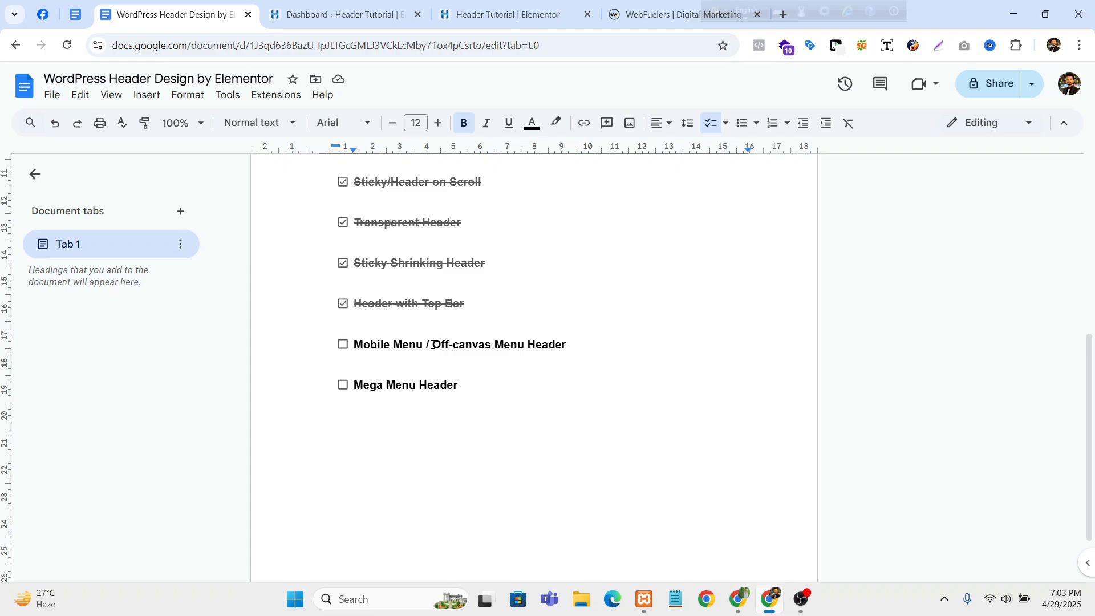
{"action": "left_click_drag", "start_coordinate": [434, 345], "coordinate": [520, 339]}
{"action": "left_click", "coordinate": [567, 344]}
- Switch to the WebFuelers website and inspect its home page in the responsive mobile view
{"action": "left_click", "coordinate": [665, 15]}
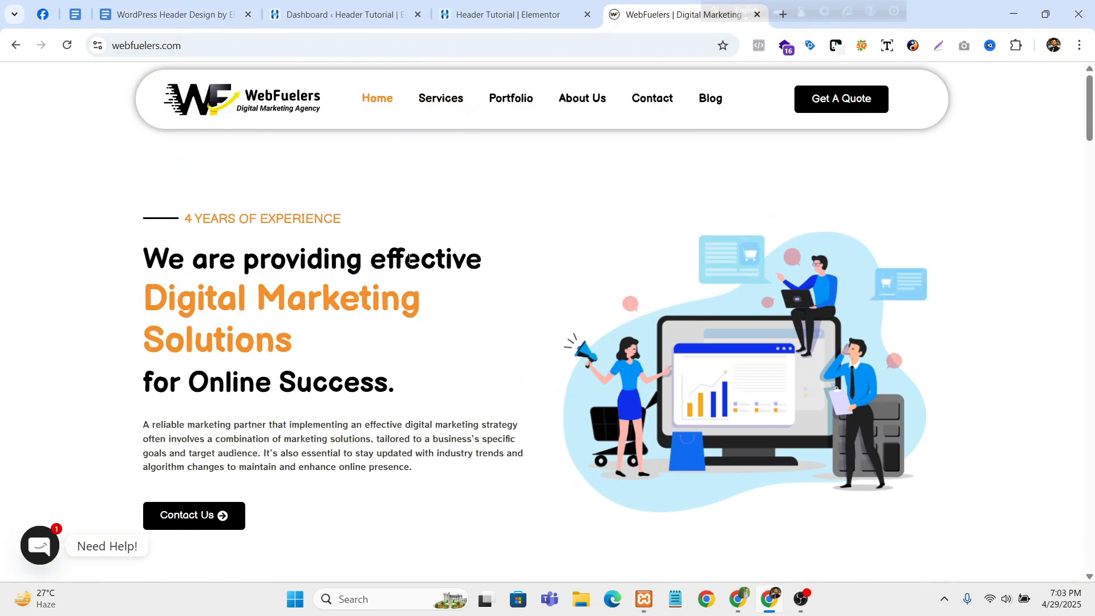
{"action": "right_click", "coordinate": [609, 171]}
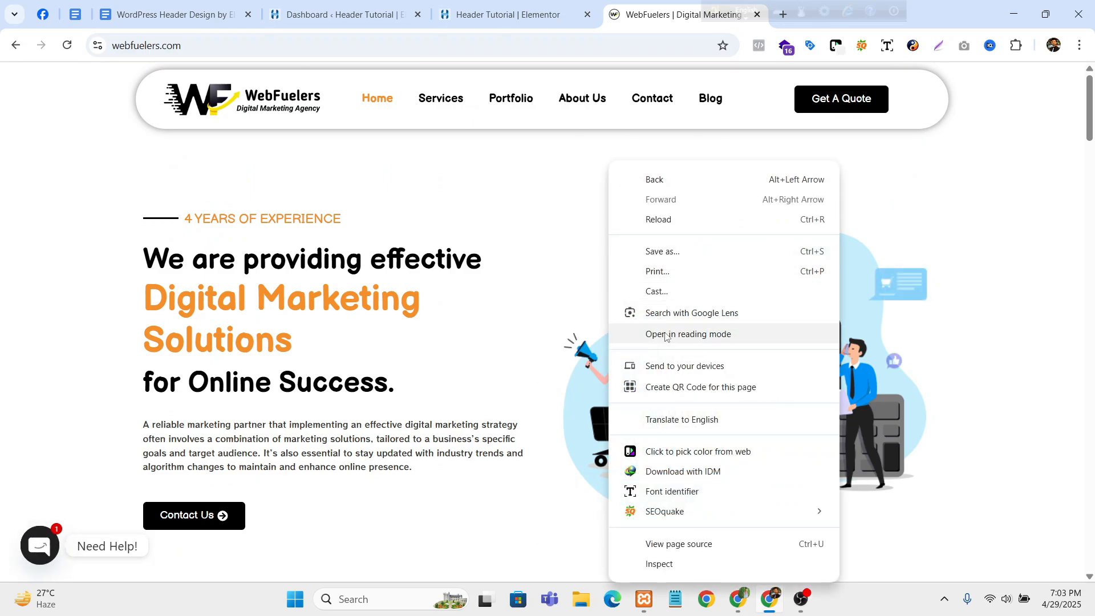
{"action": "left_click", "coordinate": [661, 564]}
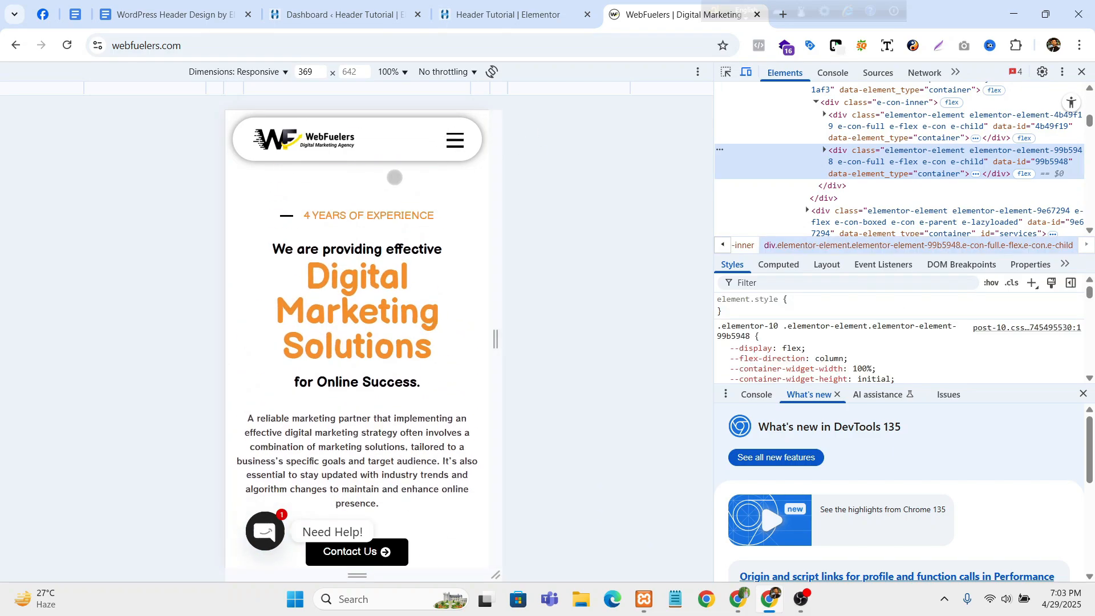
- Open and close the WebFuelers mobile menu repeatedly to examine its off-canvas layout and content
{"action": "left_click", "coordinate": [455, 138]}
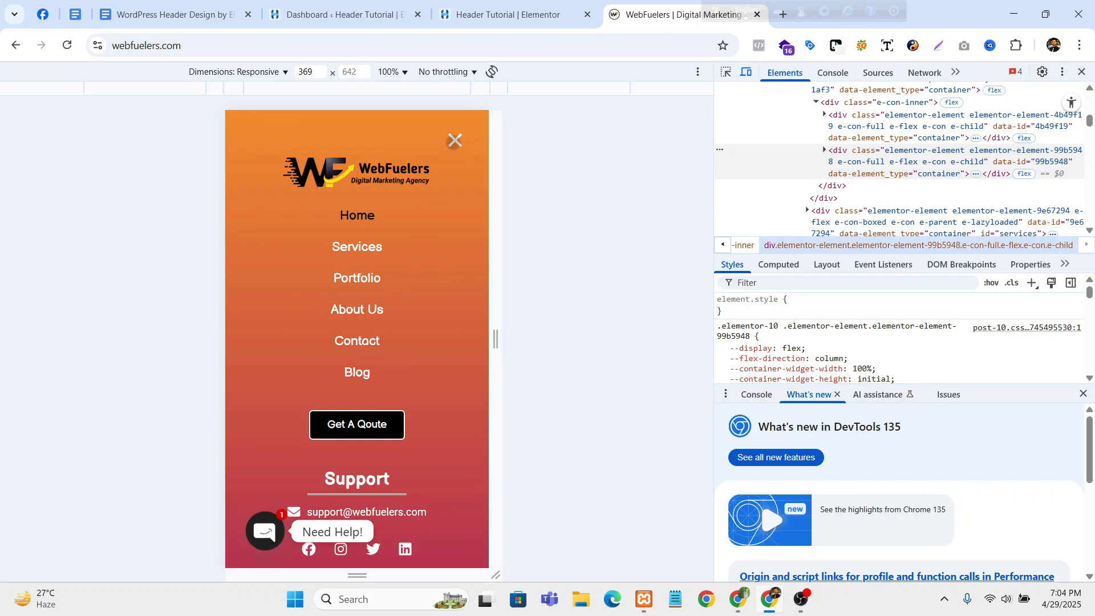
{"action": "left_click", "coordinate": [455, 139]}
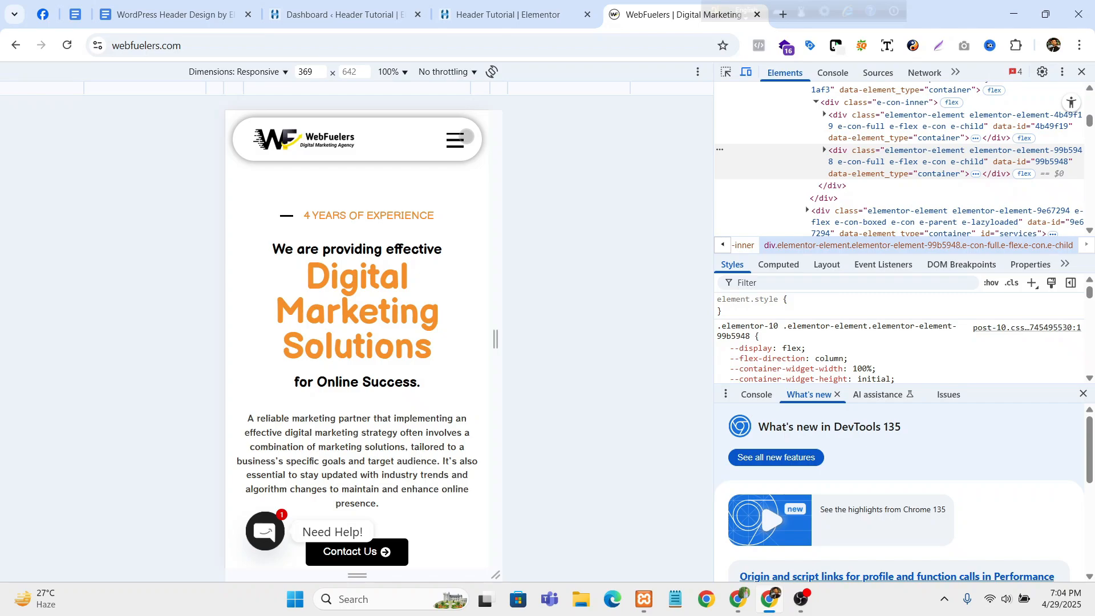
{"action": "left_click", "coordinate": [466, 136]}
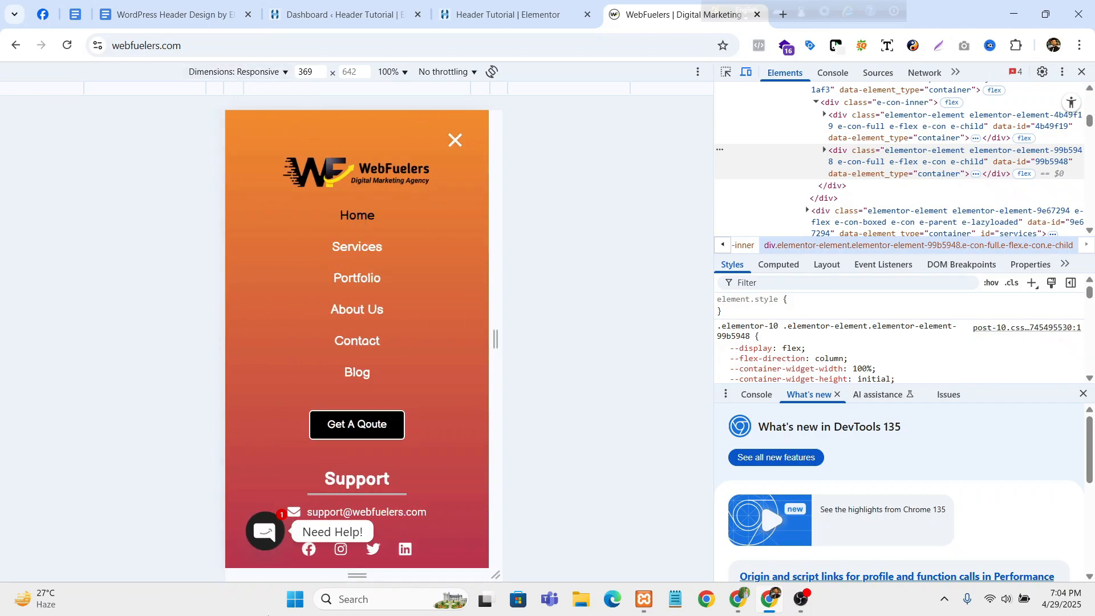
{"action": "left_click", "coordinate": [455, 140]}
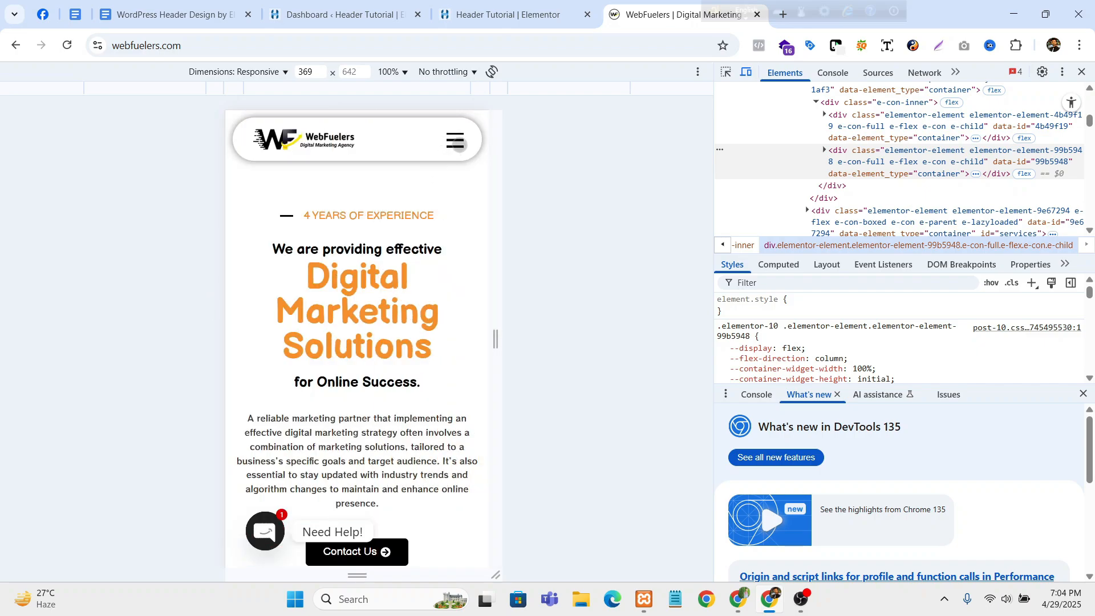
{"action": "left_click", "coordinate": [457, 140]}
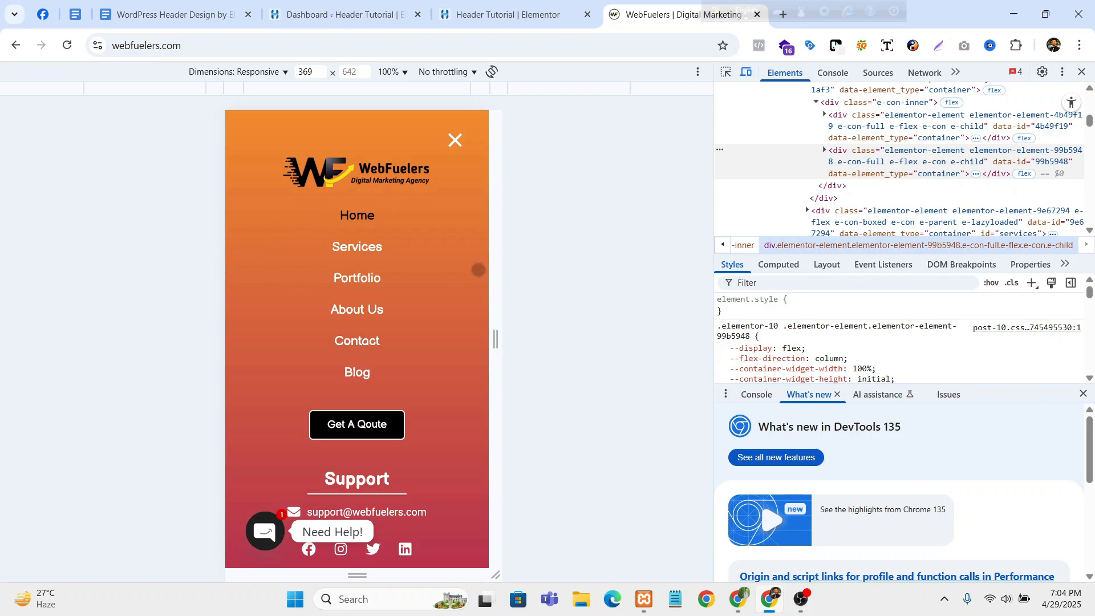
{"action": "left_click", "coordinate": [455, 140]}
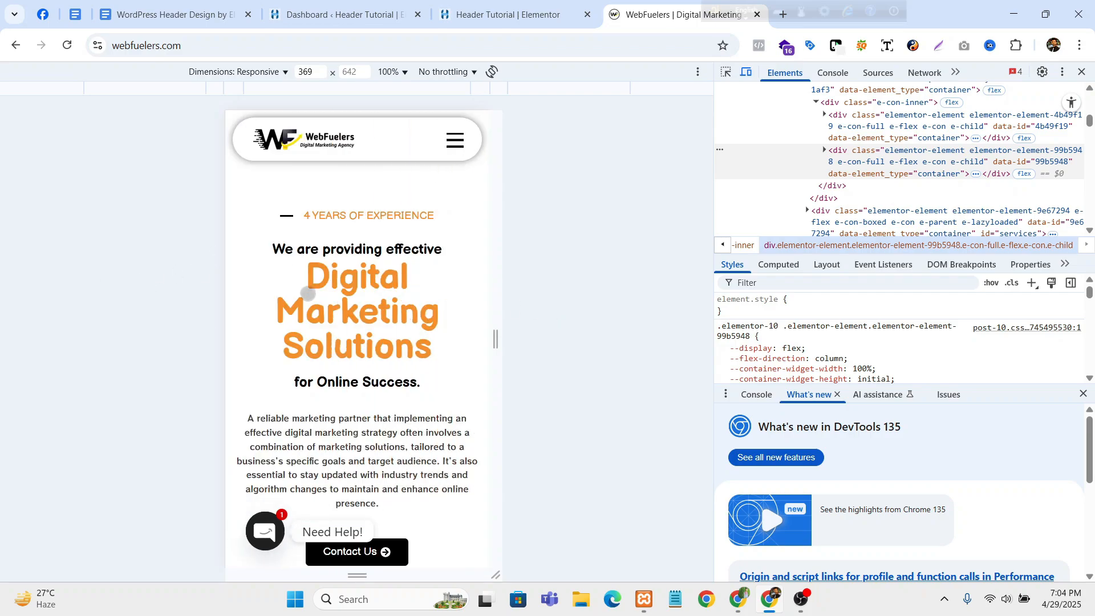
- Examine how the WebFuelers mobile header behaves along the page and how its menu opens and closes
{"action": "scroll", "coordinate": [416, 256], "scroll_direction": "down", "scroll_amount": 1}
{"action": "scroll", "coordinate": [416, 256], "scroll_direction": "down", "scroll_amount": 2}
{"action": "scroll", "coordinate": [421, 247], "scroll_direction": "up", "scroll_amount": 3}
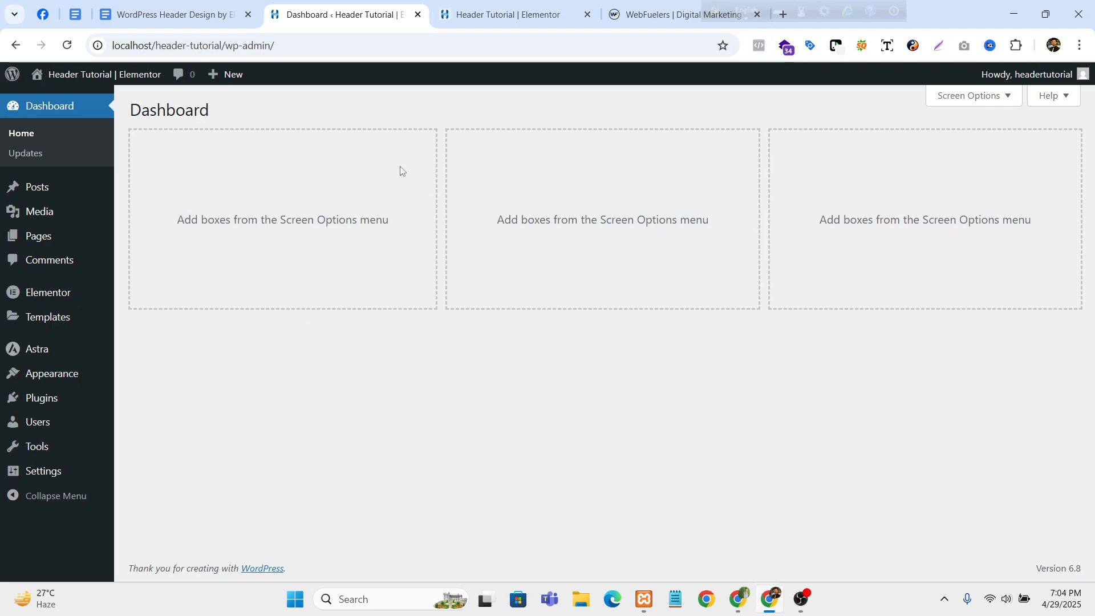
{"action": "left_click", "coordinate": [660, 12]}
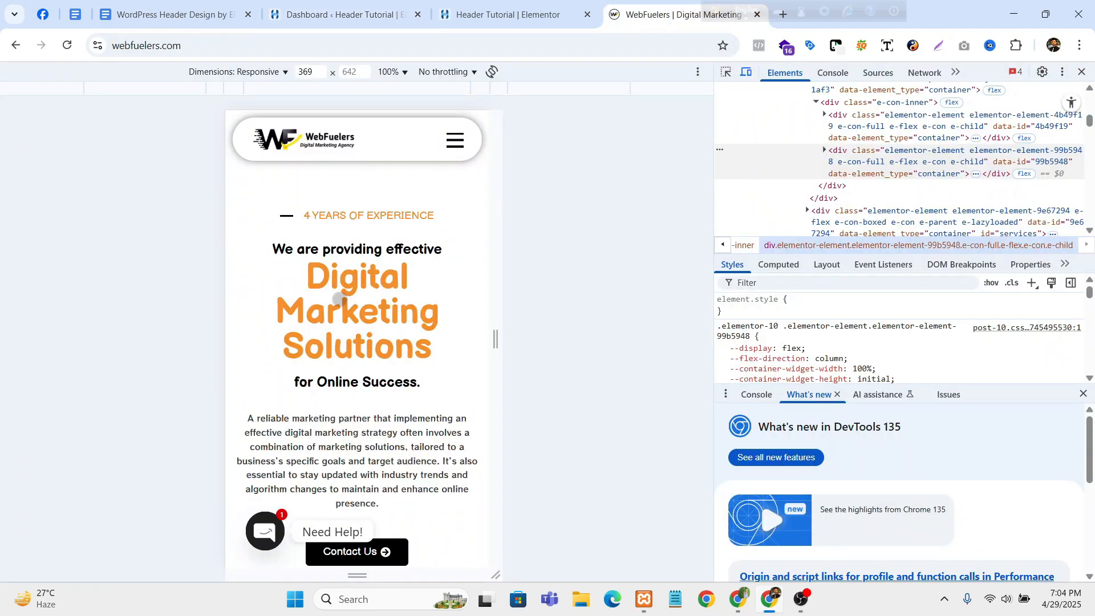
{"action": "left_click", "coordinate": [465, 139]}
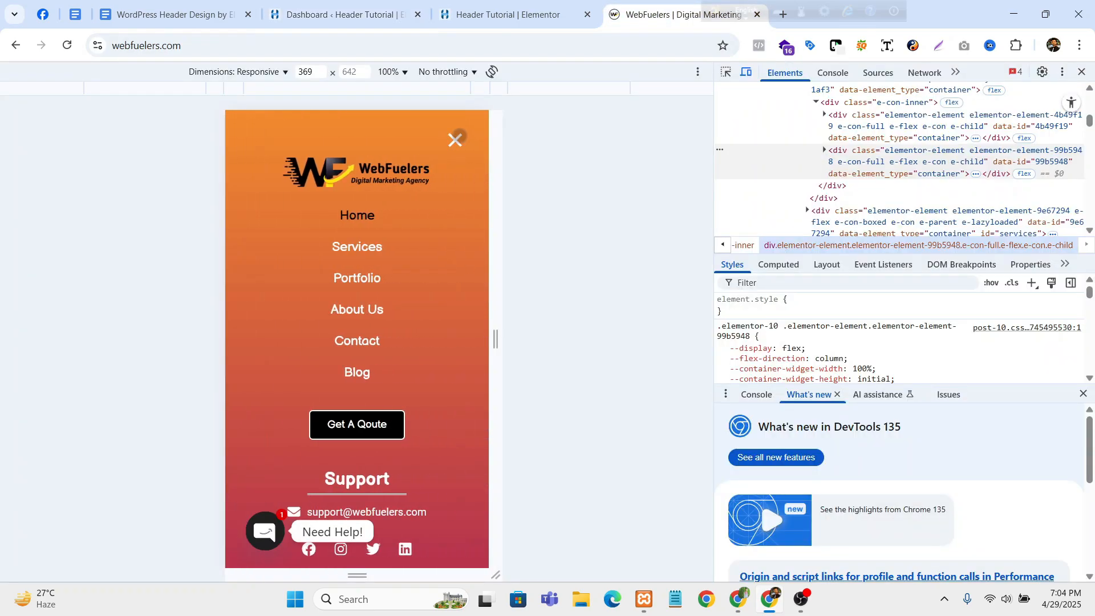
{"action": "left_click", "coordinate": [455, 137]}
{"action": "left_click", "coordinate": [455, 139]}
{"action": "left_click", "coordinate": [455, 140]}
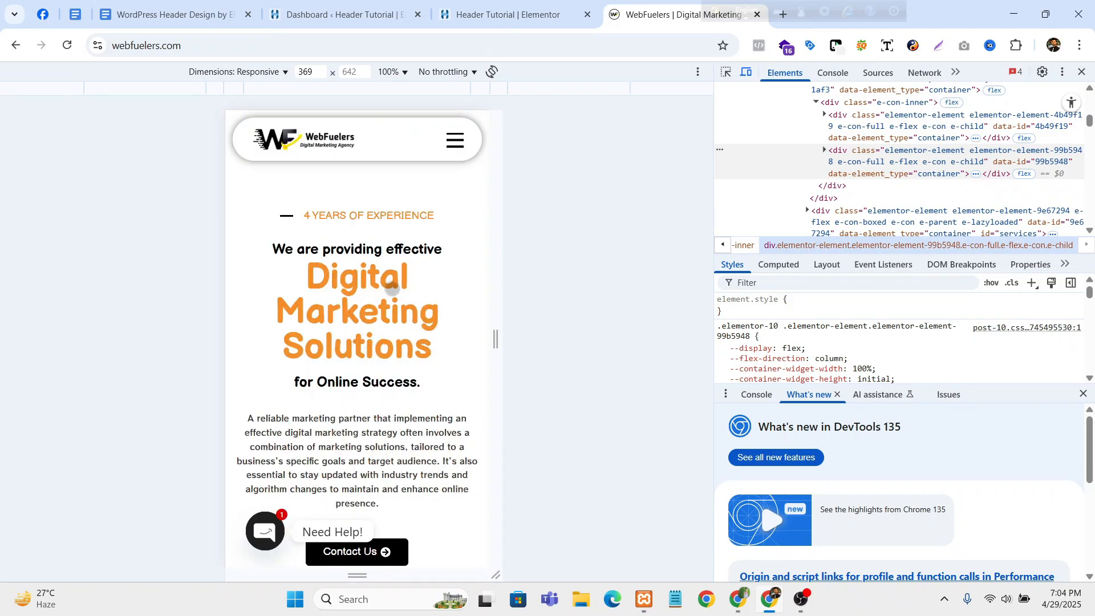
{"action": "scroll", "coordinate": [392, 288], "scroll_direction": "down", "scroll_amount": 6}
{"action": "scroll", "coordinate": [393, 288], "scroll_direction": "up", "scroll_amount": 6}
{"action": "scroll", "coordinate": [396, 287], "scroll_direction": "down", "scroll_amount": 2}
{"action": "scroll", "coordinate": [411, 257], "scroll_direction": "up", "scroll_amount": 2}
{"action": "left_click", "coordinate": [467, 146]}
{"action": "left_click", "coordinate": [465, 145]}
- Go to the Header Tutorial site's installed plugins in the WordPress dashboard and activate ElementsKit Lite
{"action": "left_click", "coordinate": [323, 10]}
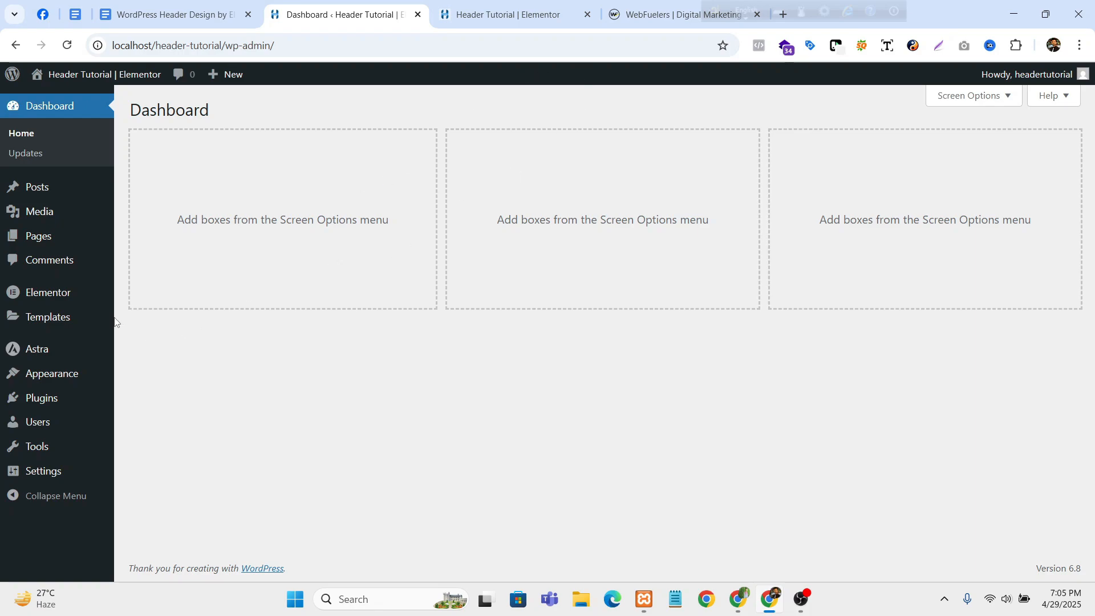
{"action": "mouse_move", "coordinate": [87, 324]}
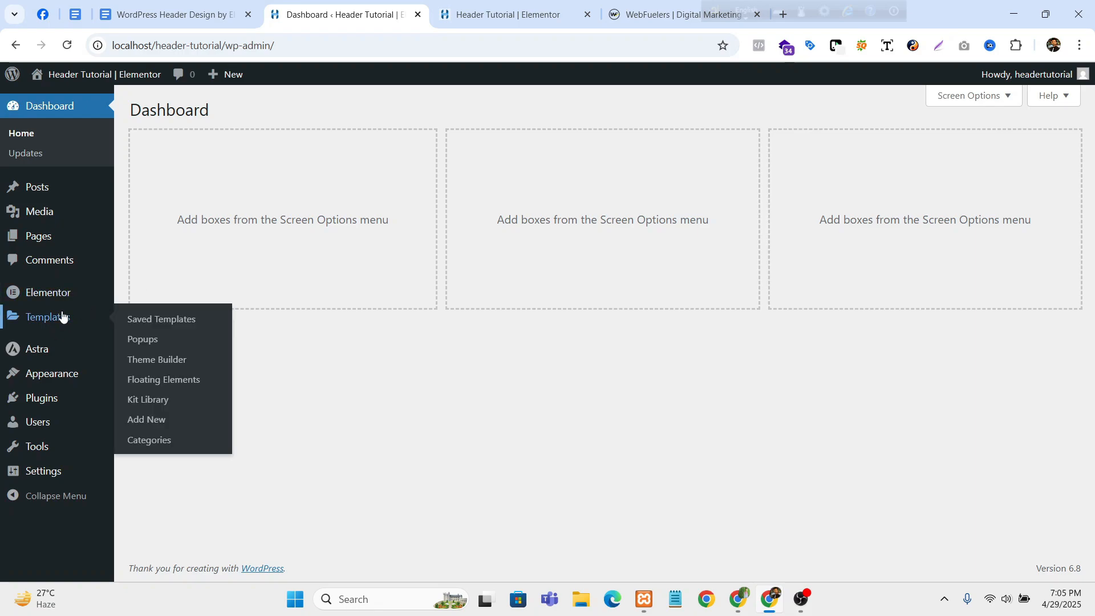
{"action": "mouse_move", "coordinate": [46, 374]}
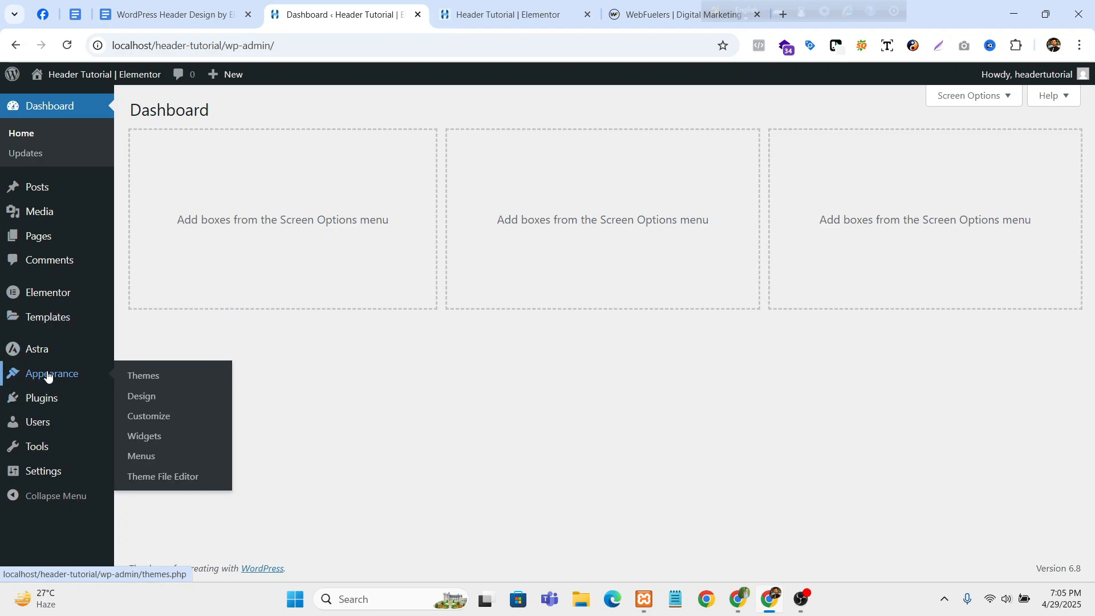
{"action": "left_click", "coordinate": [61, 403]}
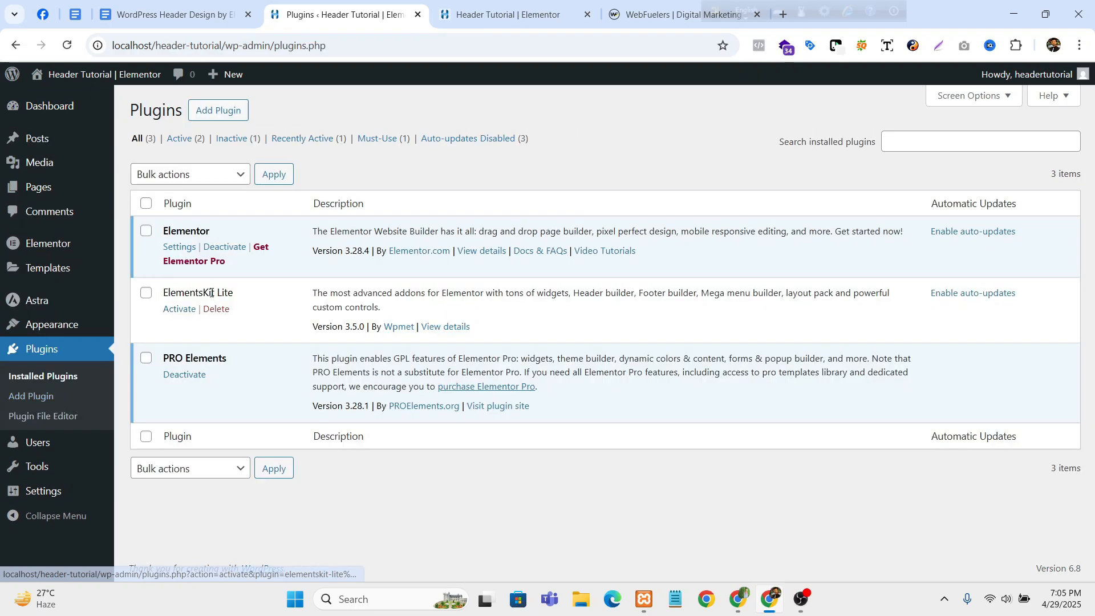
{"action": "left_click_drag", "start_coordinate": [241, 301], "coordinate": [162, 292]}
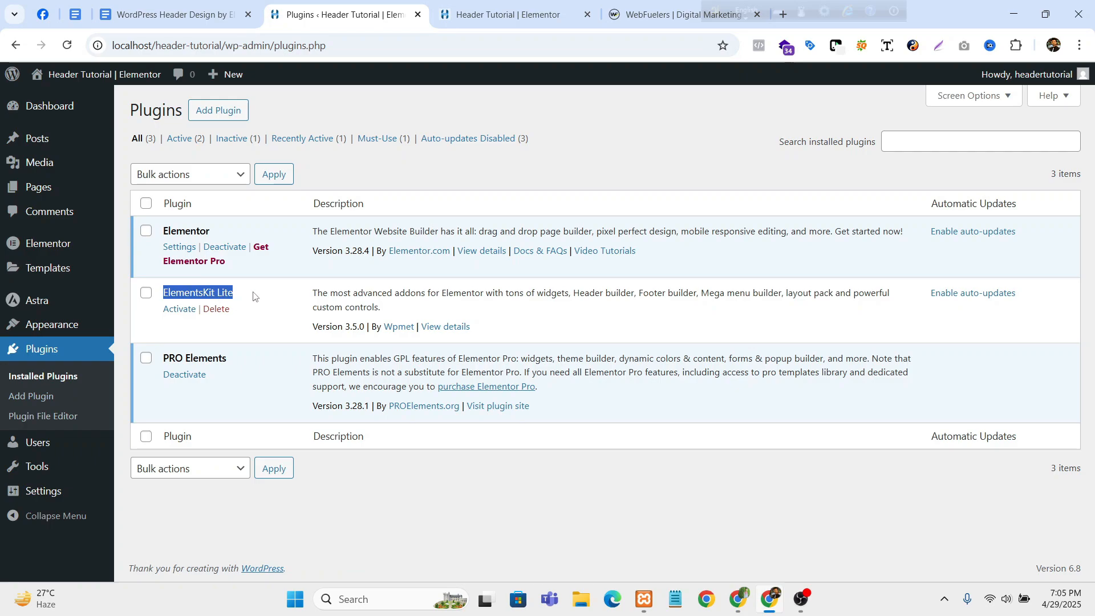
{"action": "left_click", "coordinate": [254, 294]}
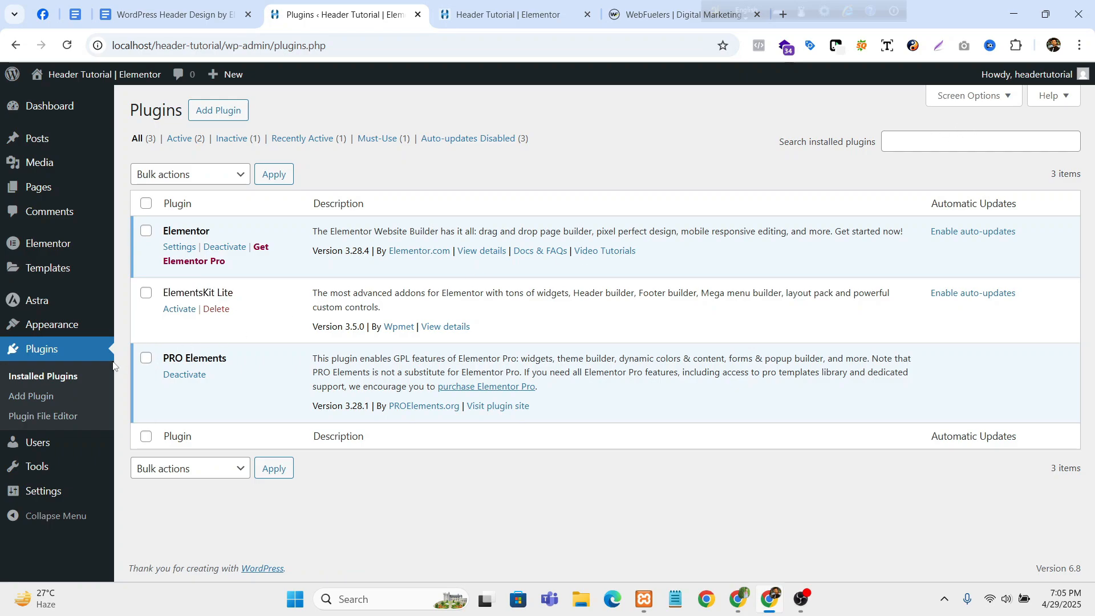
{"action": "left_click", "coordinate": [180, 312]}
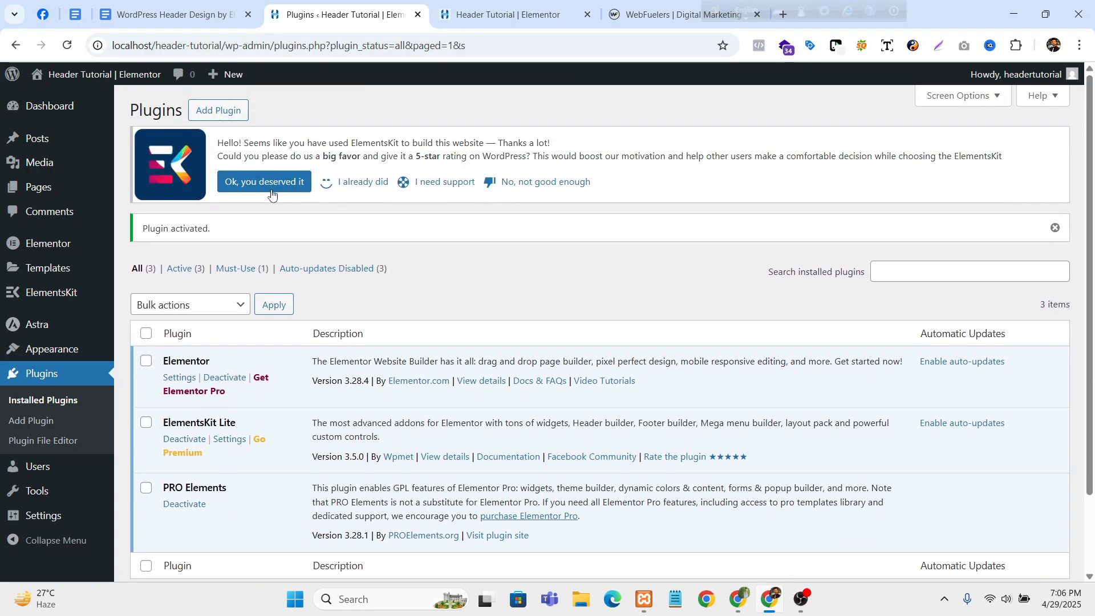
- Open the saved templates in a new tab, list all of them, and edit the published Top Bar Haeder template with Elementor
{"action": "scroll", "coordinate": [276, 365], "scroll_direction": "down", "scroll_amount": 2}
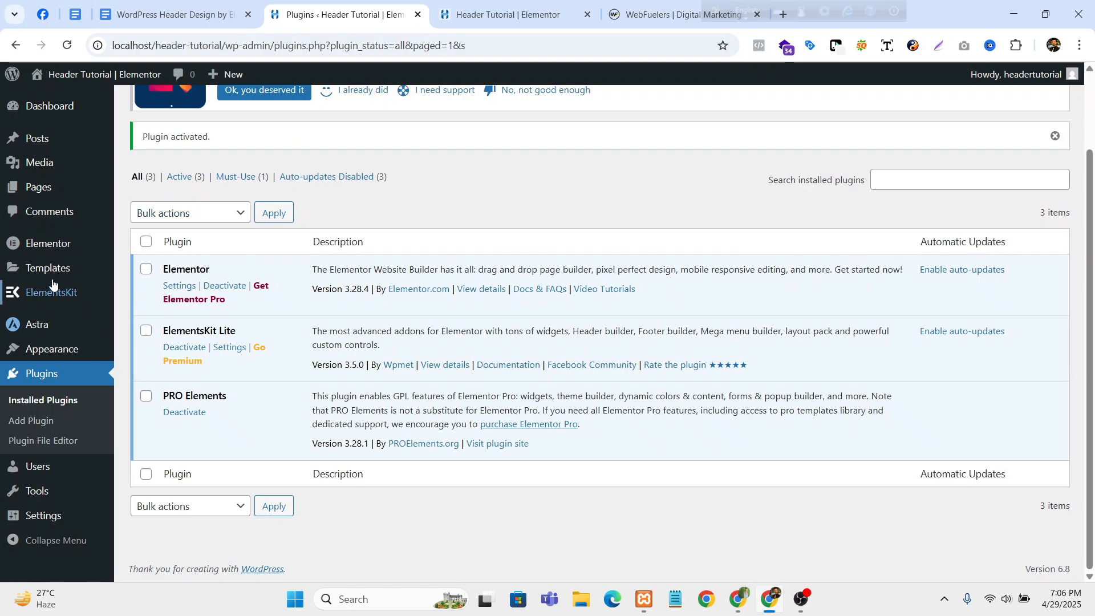
{"action": "mouse_move", "coordinate": [63, 318]}
{"action": "mouse_move", "coordinate": [66, 268]}
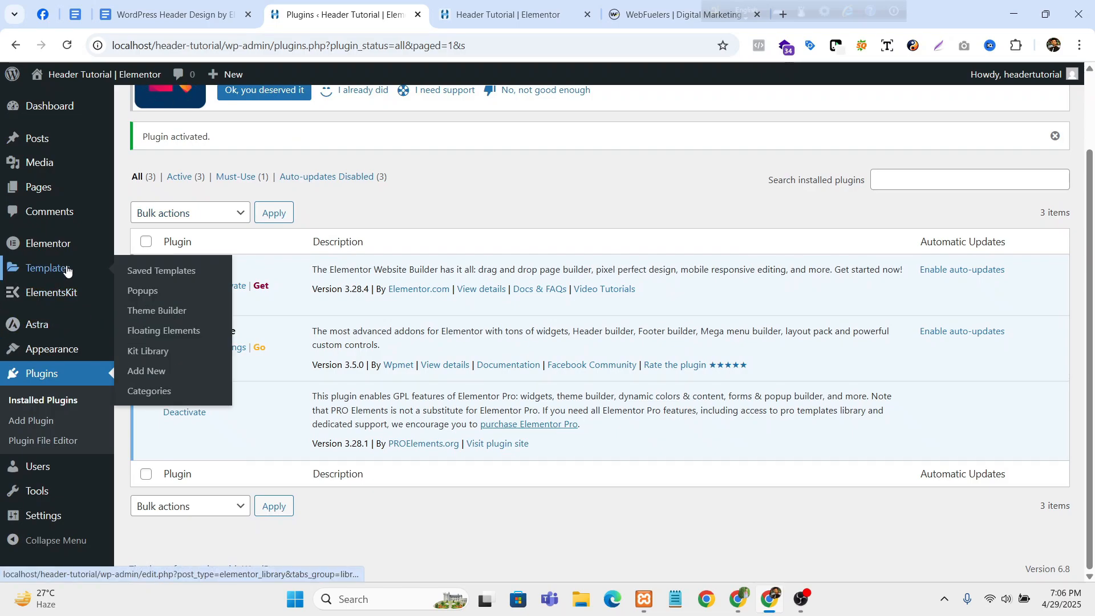
{"action": "middle_click", "coordinate": [146, 269]}
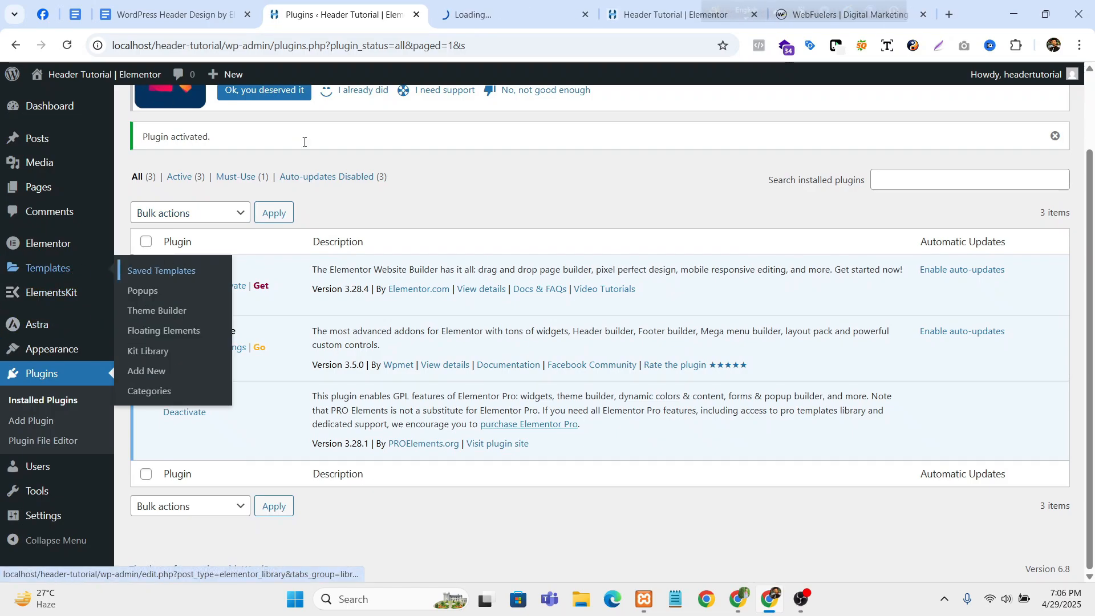
{"action": "left_click", "coordinate": [453, 6]}
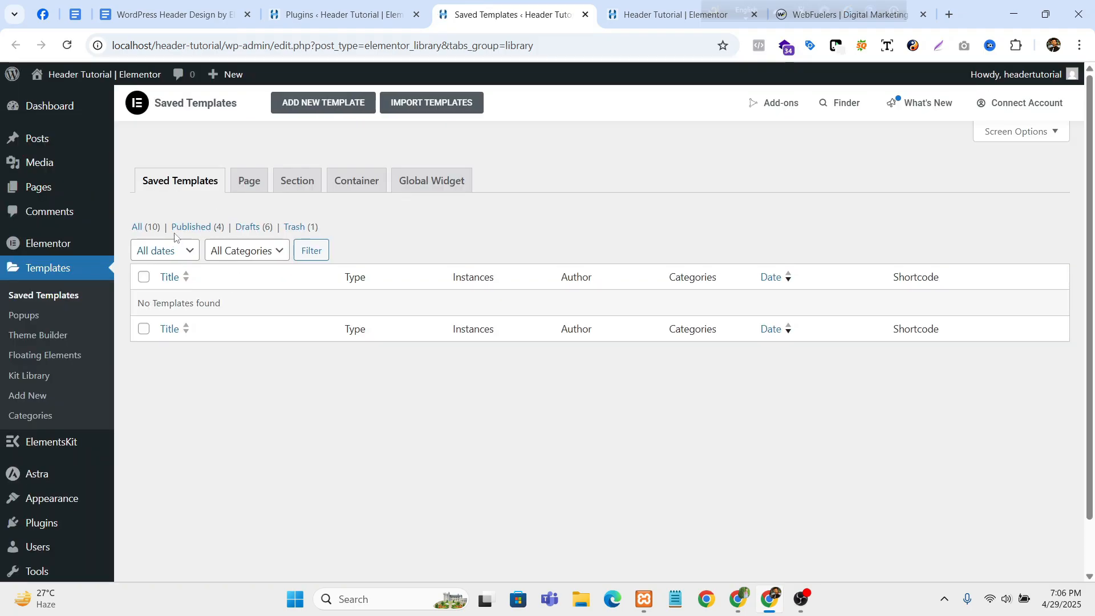
{"action": "left_click", "coordinate": [147, 232]}
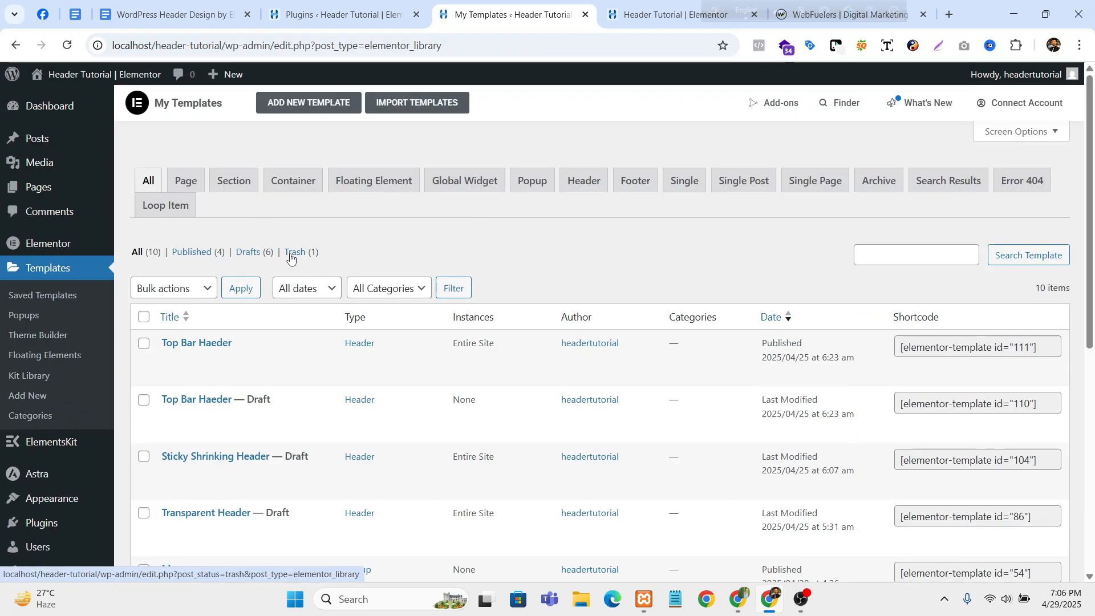
{"action": "scroll", "coordinate": [359, 283], "scroll_direction": "down", "scroll_amount": 3}
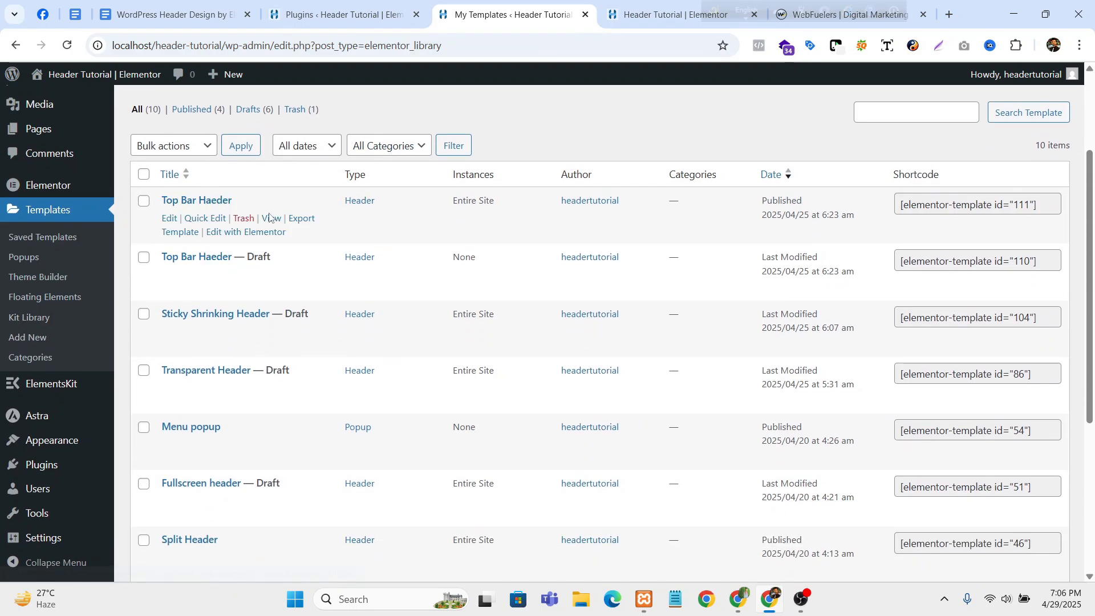
{"action": "left_click", "coordinate": [263, 233]}
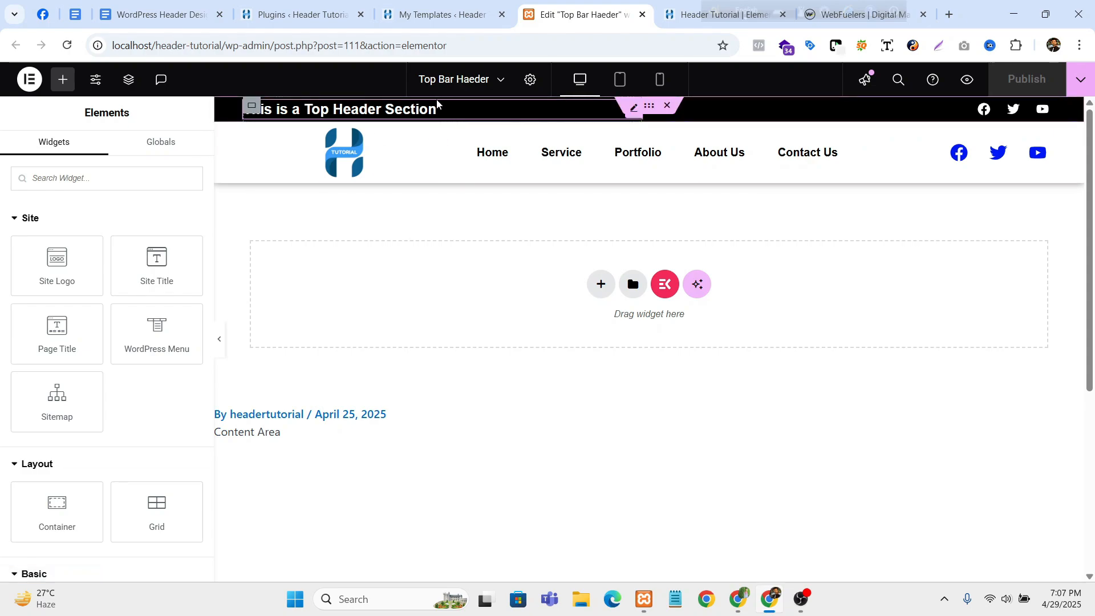
- Search the widgets for "off", place the Off-Canvas widget below the header's navigation menu, and toggle its Editing Mode off and back on
{"action": "scroll", "coordinate": [437, 114], "scroll_direction": "down", "scroll_amount": 3}
{"action": "scroll", "coordinate": [438, 154], "scroll_direction": "up", "scroll_amount": 3}
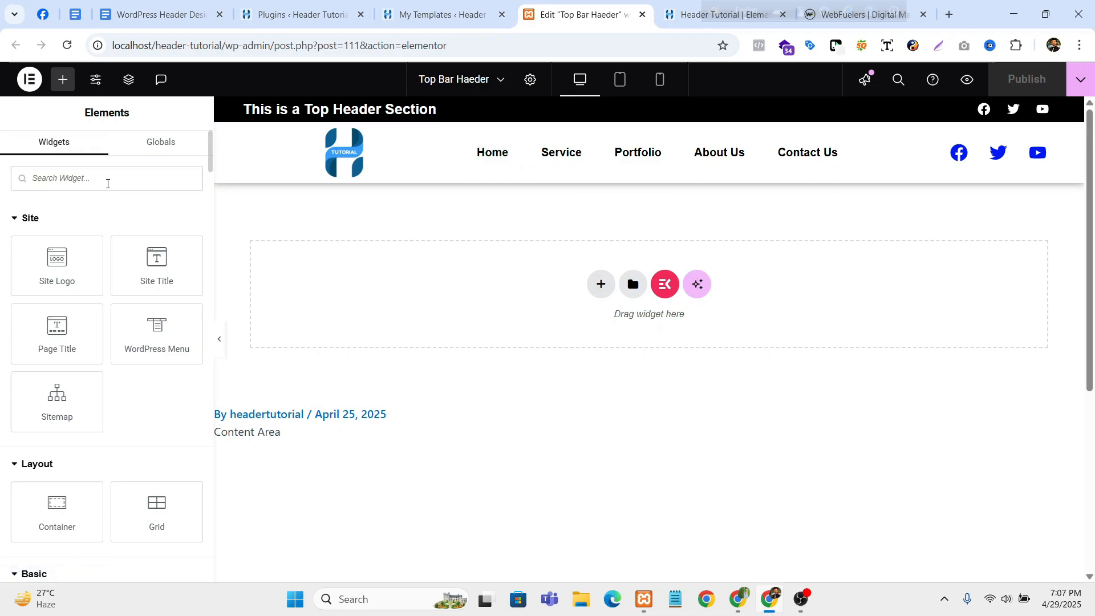
{"action": "type", "text": "off"}
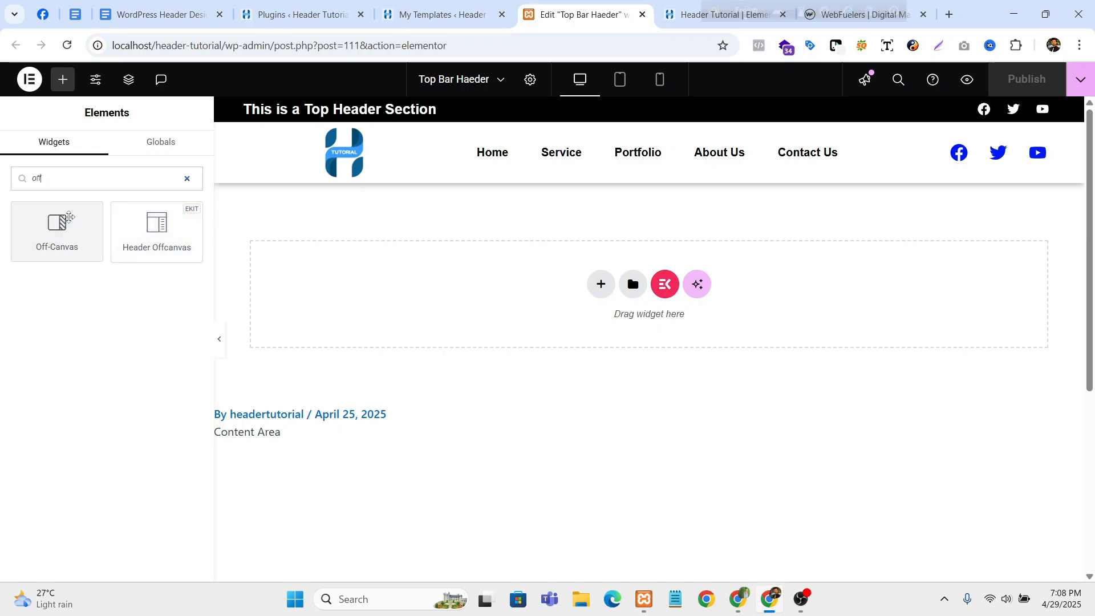
{"action": "left_click", "coordinate": [54, 237]}
{"action": "left_click_drag", "start_coordinate": [50, 237], "coordinate": [556, 211]}
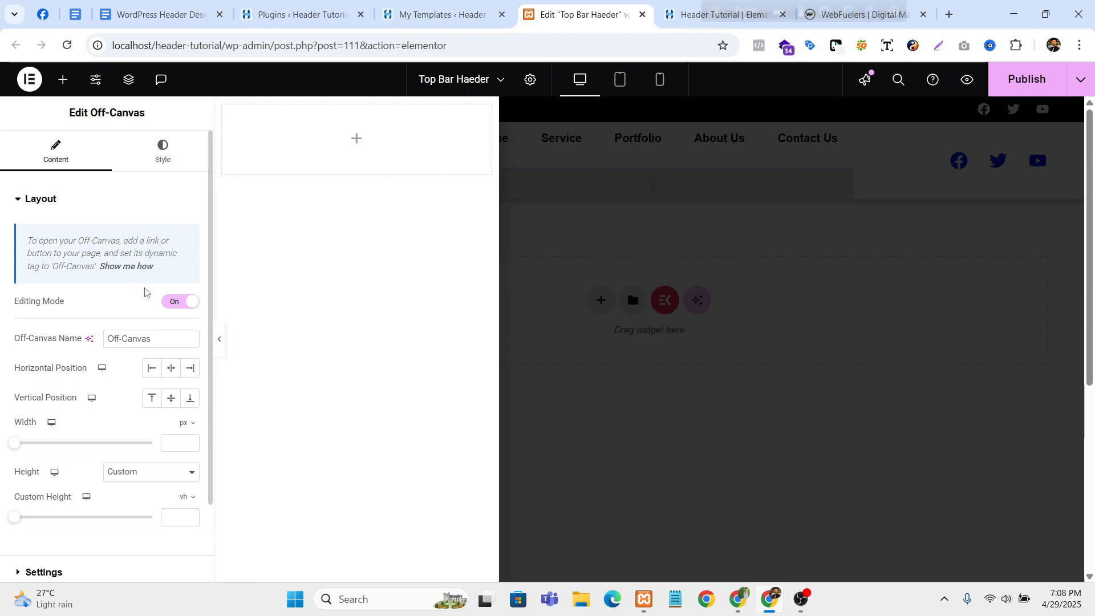
{"action": "left_click", "coordinate": [178, 302]}
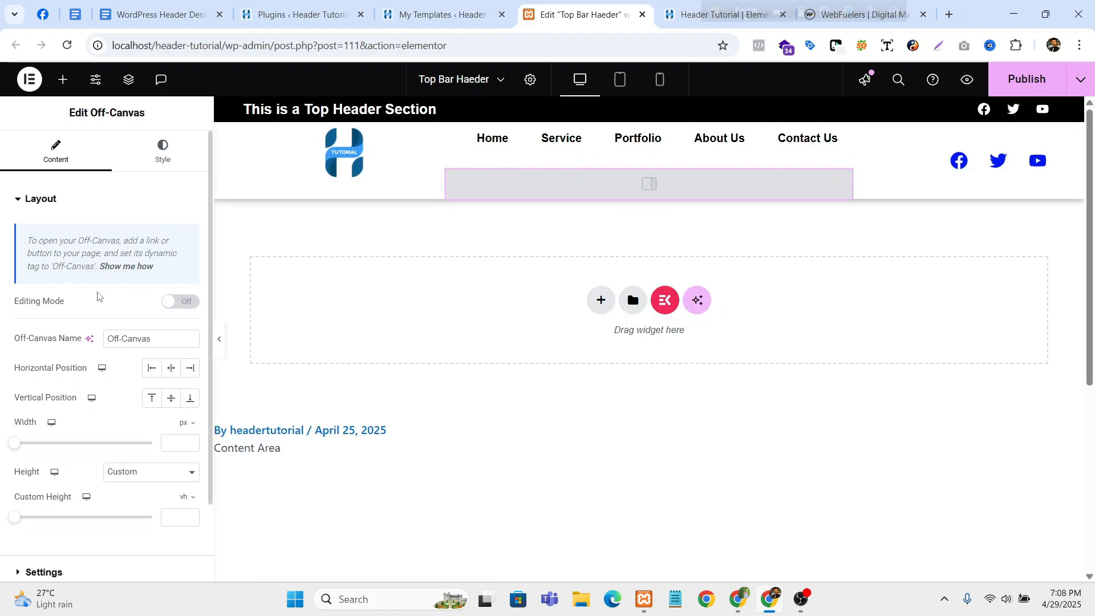
{"action": "left_click", "coordinate": [174, 307]}
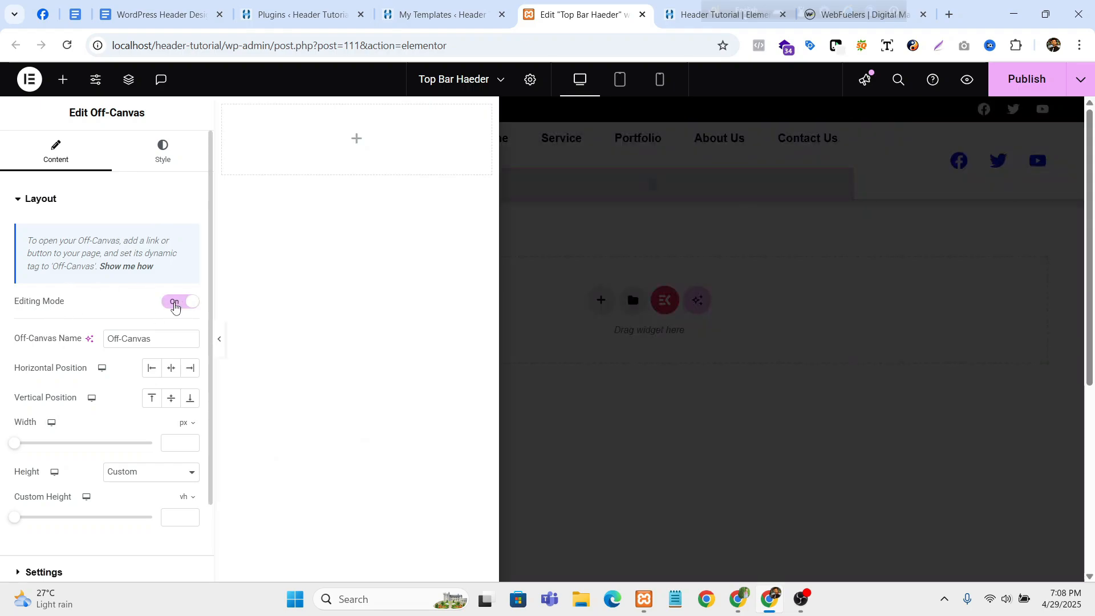
{"action": "left_click", "coordinate": [357, 140]}
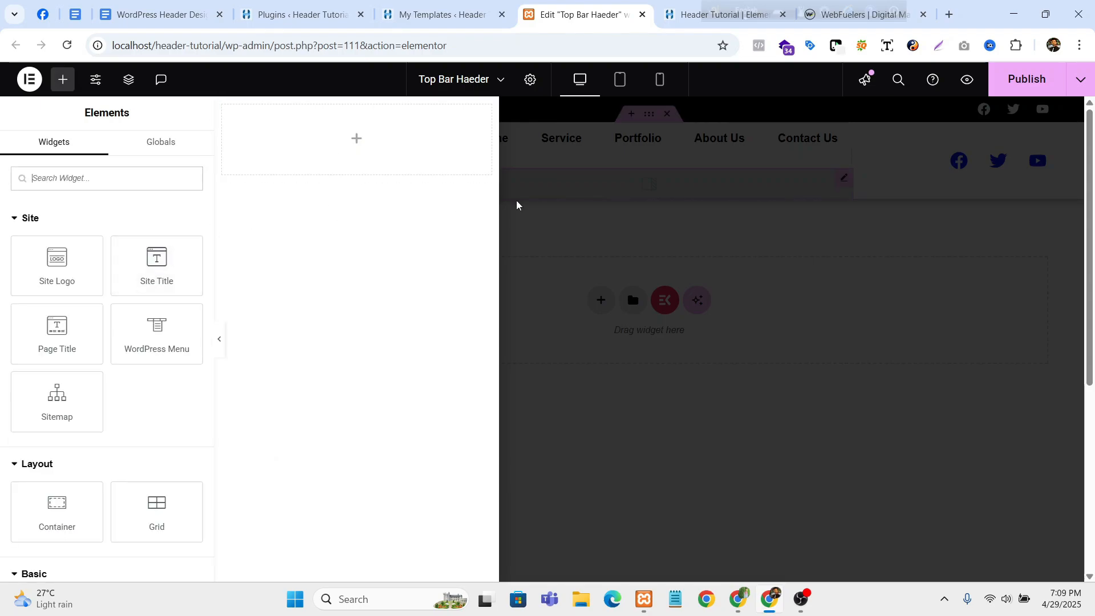
{"action": "left_click", "coordinate": [545, 207]}
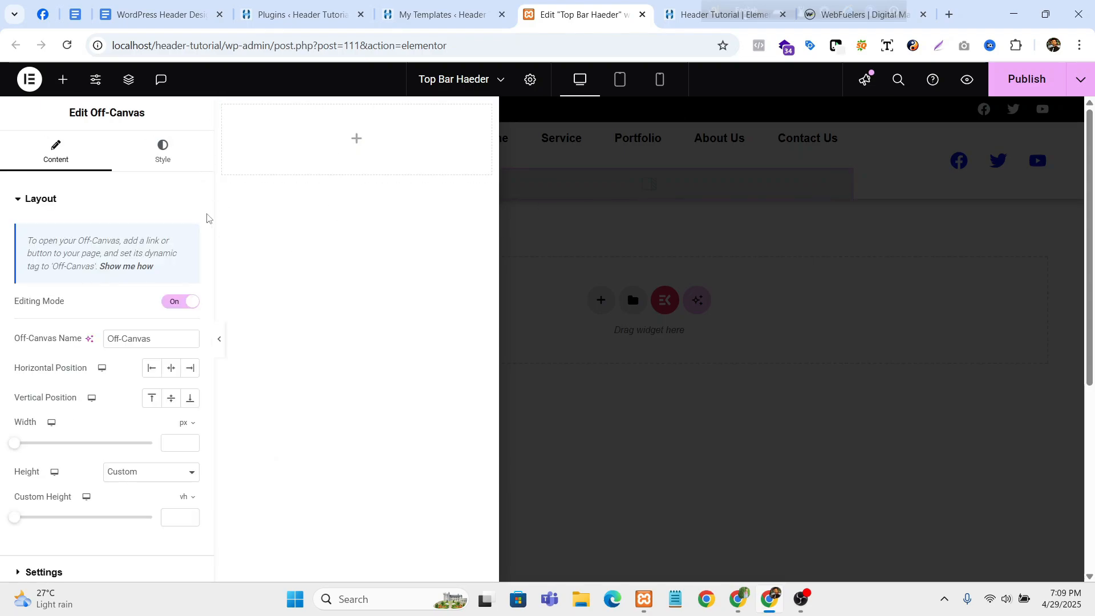
{"action": "scroll", "coordinate": [67, 355], "scroll_direction": "down", "scroll_amount": 1}
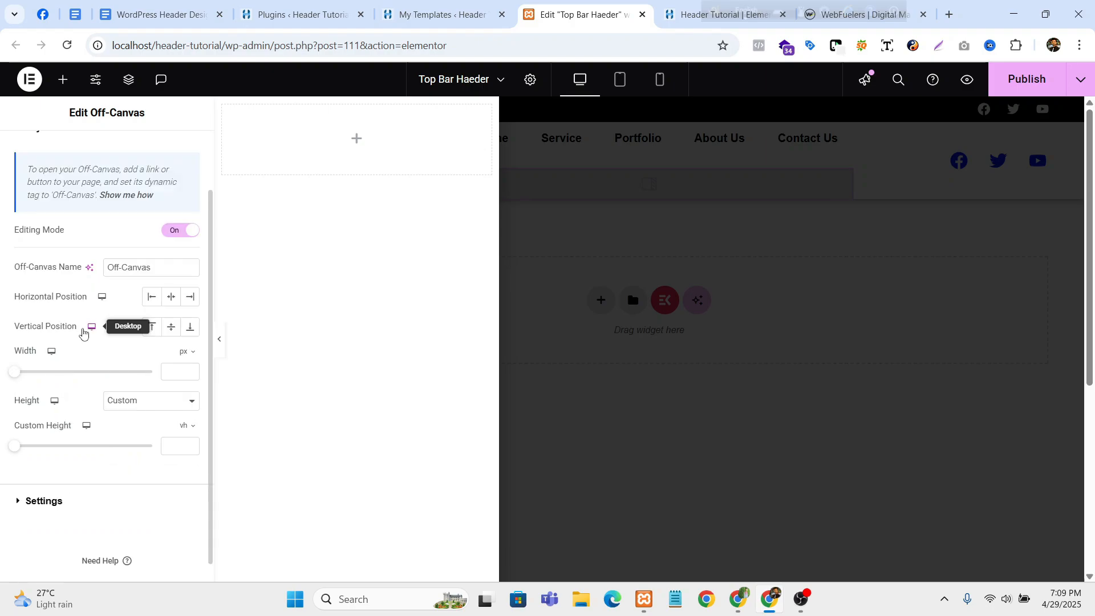
{"action": "mouse_move", "coordinate": [16, 267]}
{"action": "left_mouse_down"}
{"action": "mouse_move", "coordinate": [131, 269]}
{"action": "mouse_move", "coordinate": [1, 273]}
{"action": "left_mouse_up"}
{"action": "left_click", "coordinate": [163, 271]}
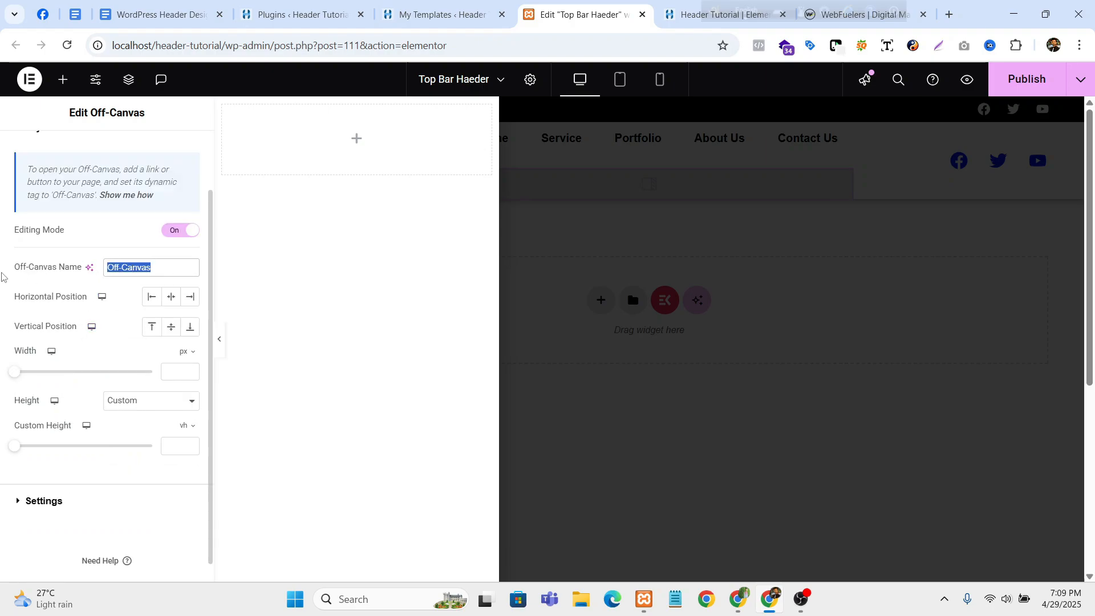
{"action": "left_click", "coordinate": [154, 269]}
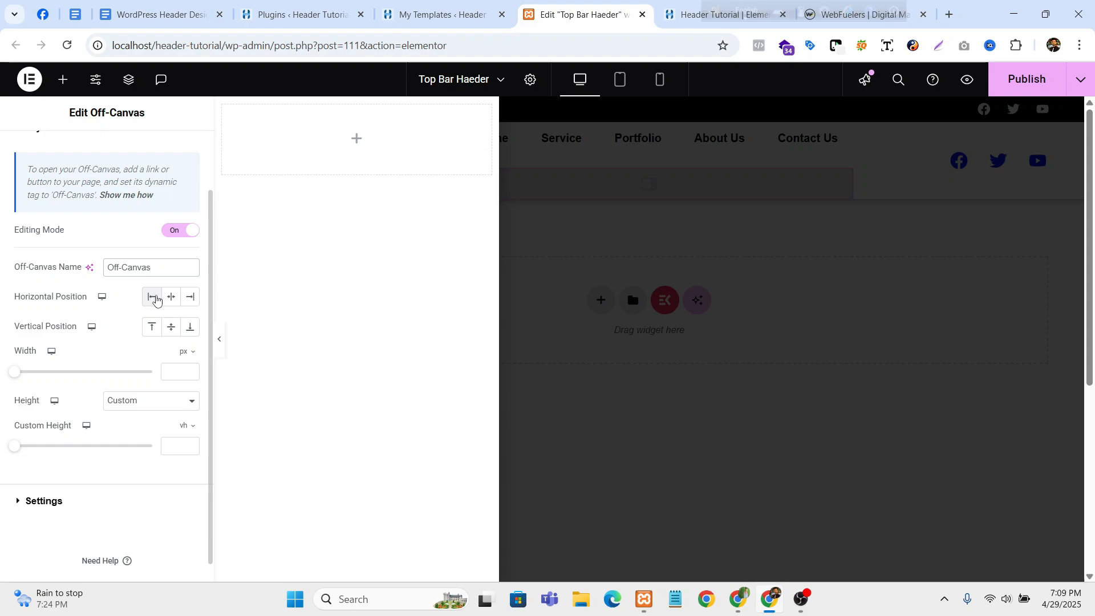
- Try the off-canvas panel's Center and Start horizontal positions, and leave its horizontal position set to End
{"action": "left_click", "coordinate": [190, 296]}
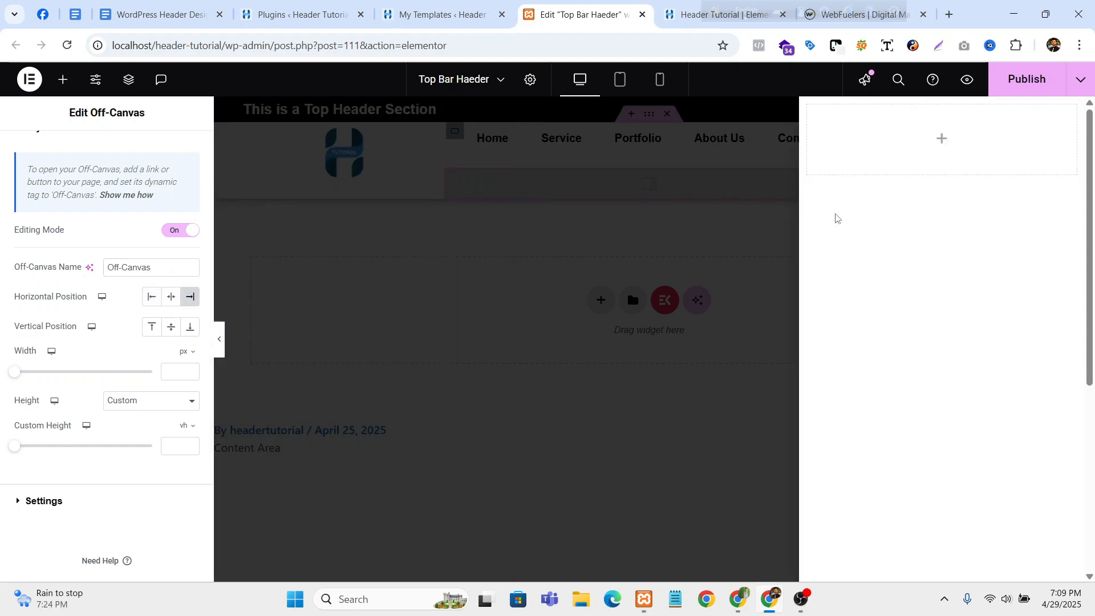
{"action": "left_click", "coordinate": [173, 295]}
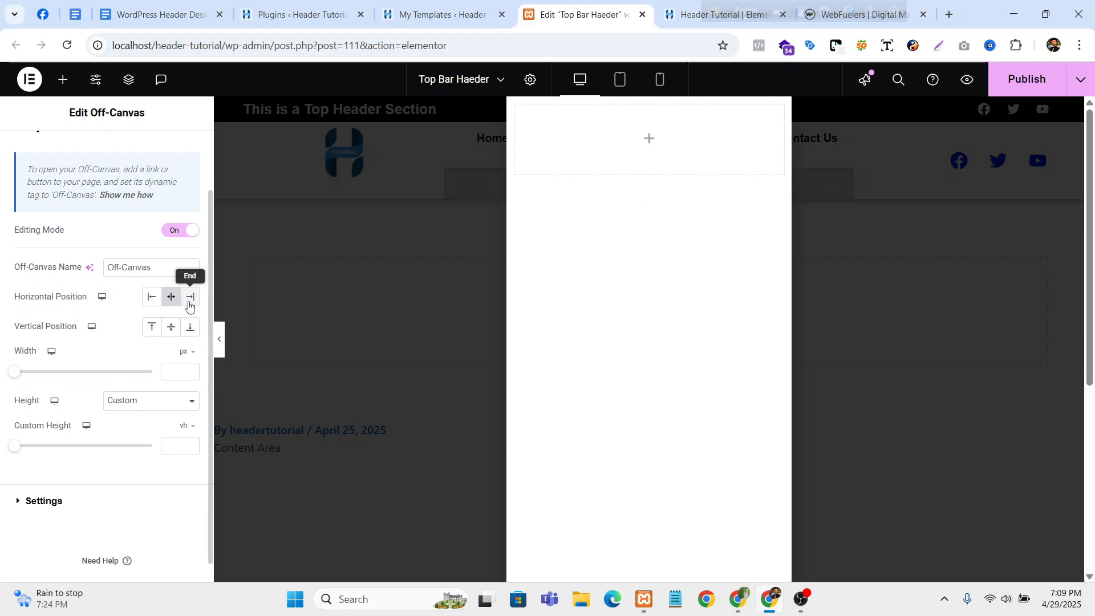
{"action": "left_click", "coordinate": [190, 297]}
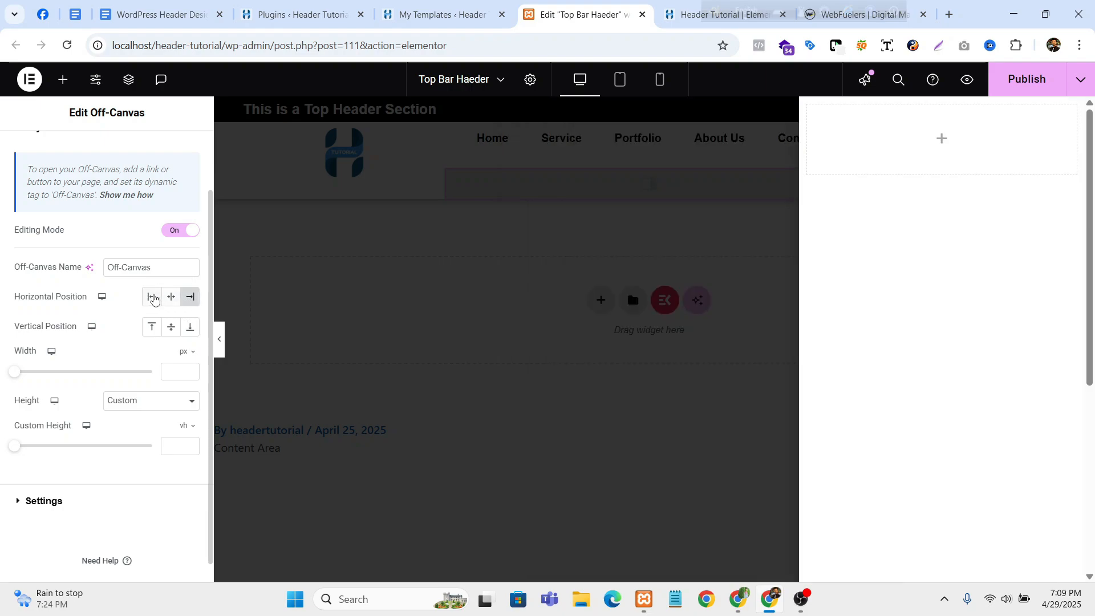
{"action": "left_click", "coordinate": [152, 306]}
{"action": "left_click", "coordinate": [191, 302]}
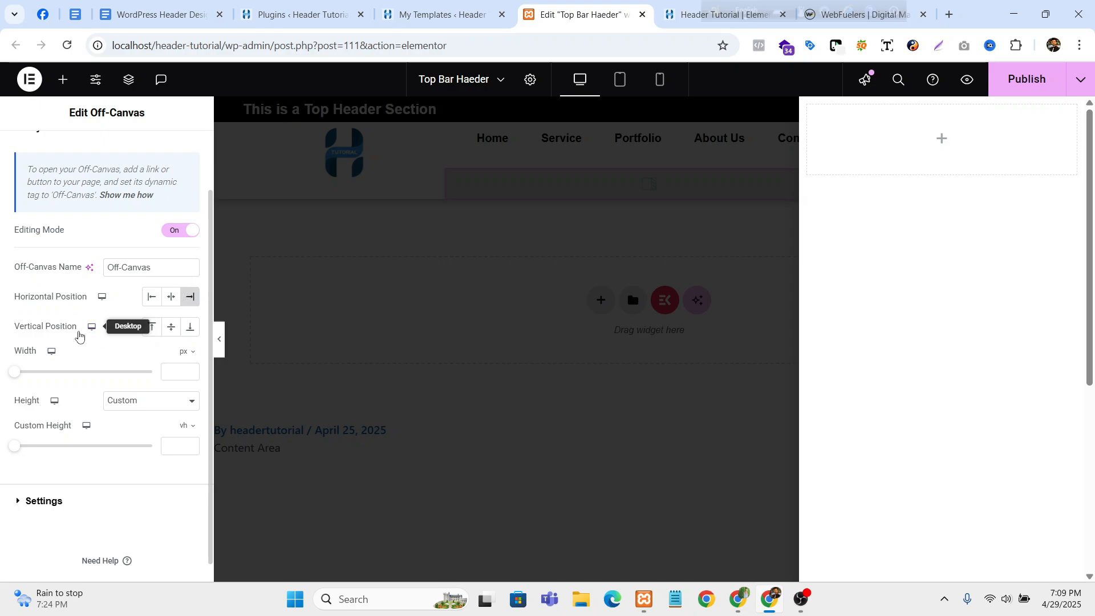
- Try a 500 px width for the off-canvas panel, and clear the width value
{"action": "left_click_drag", "start_coordinate": [15, 377], "coordinate": [183, 377]}
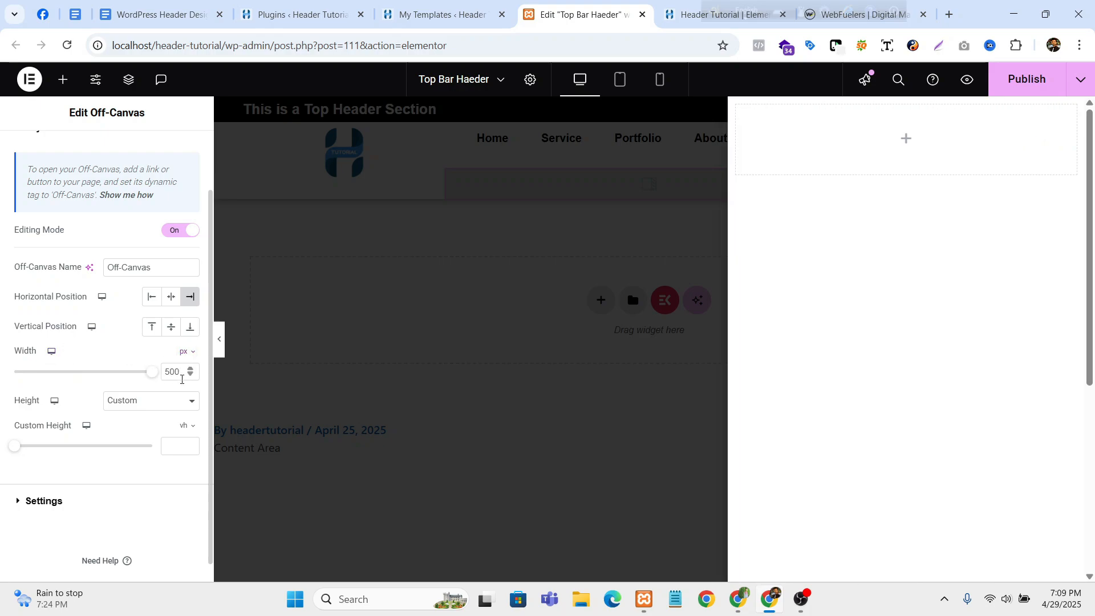
{"action": "left_click_drag", "start_coordinate": [151, 371], "coordinate": [199, 372]}
{"action": "double_click", "coordinate": [178, 371]}
{"action": "key", "text": "BackSpace"}
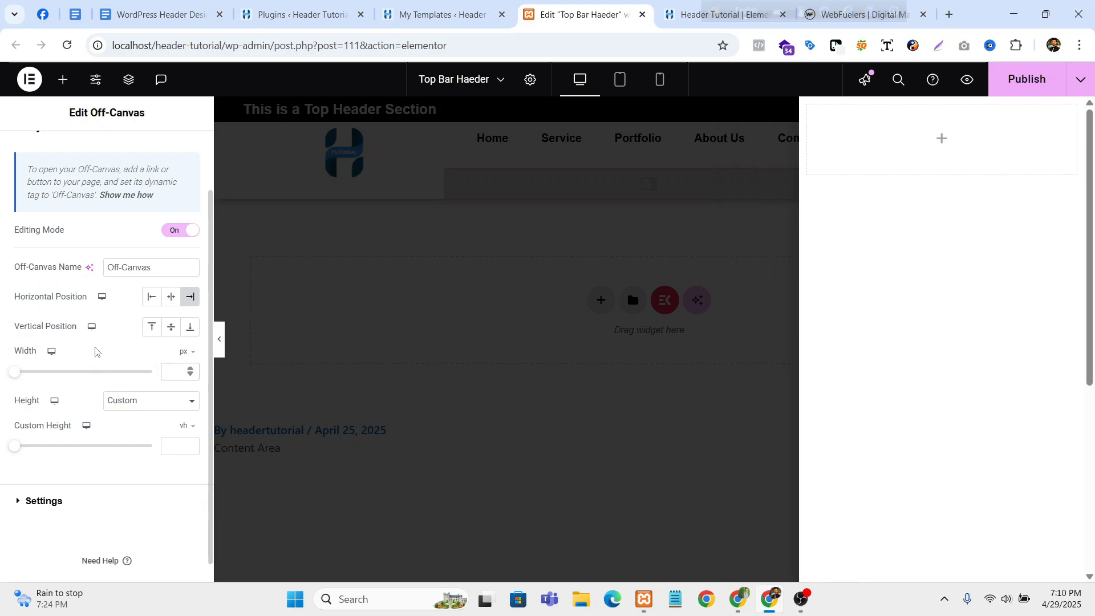
- Check the off-canvas Height options, keep Custom, and try out a custom height before clearing its value
{"action": "left_click", "coordinate": [125, 401]}
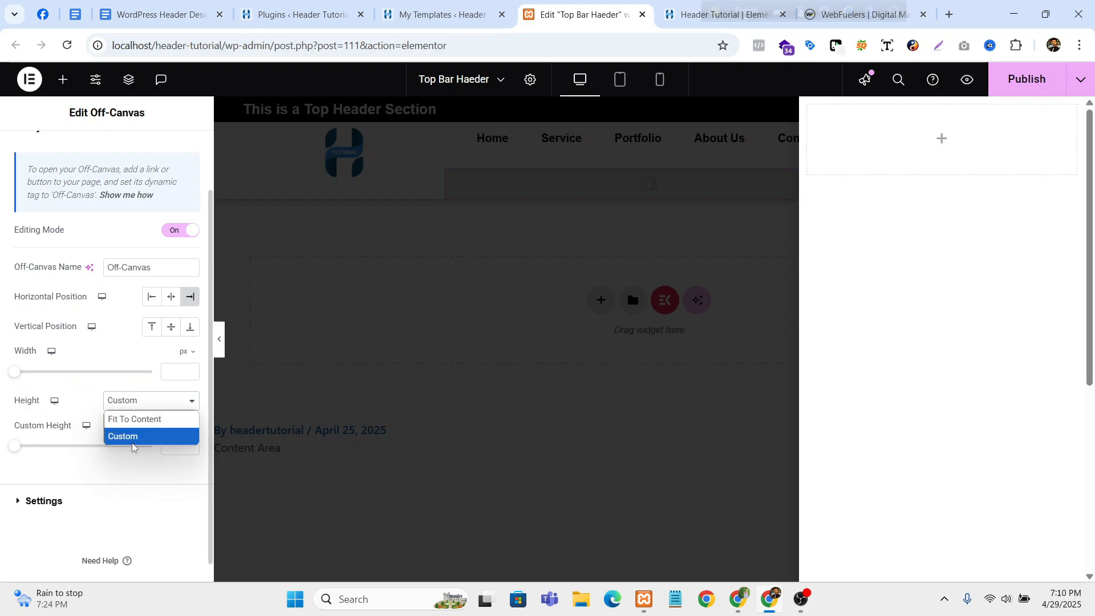
{"action": "left_click", "coordinate": [82, 384]}
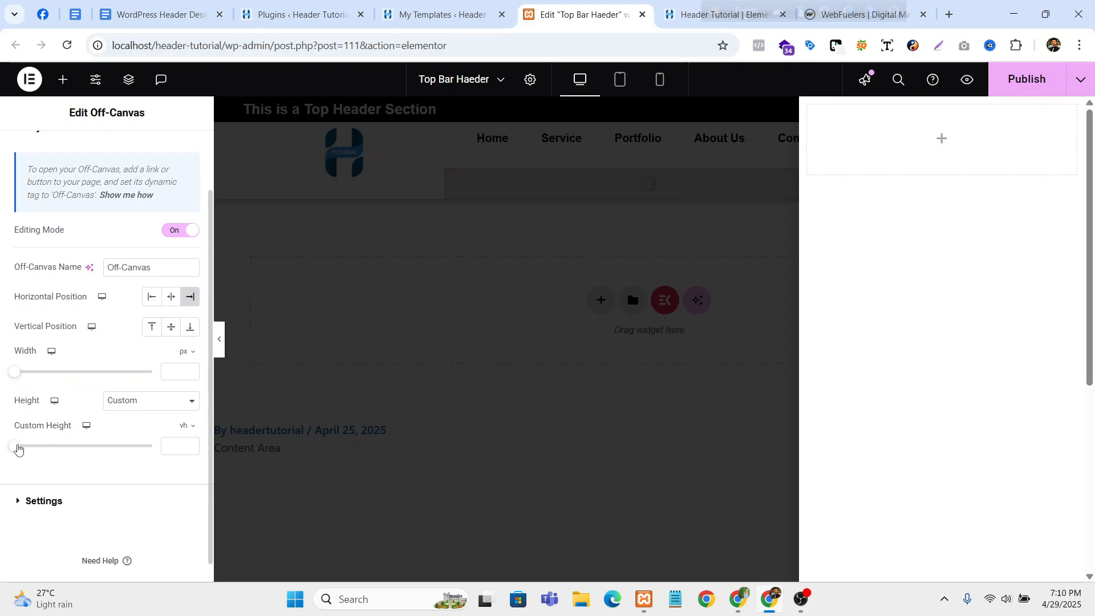
{"action": "left_click_drag", "start_coordinate": [16, 447], "coordinate": [186, 453]}
{"action": "left_click_drag", "start_coordinate": [180, 445], "coordinate": [167, 443]}
{"action": "key", "text": "BackSpace"}
- Set the off-canvas entrance animation to Slide In Right
{"action": "left_click", "coordinate": [41, 501]}
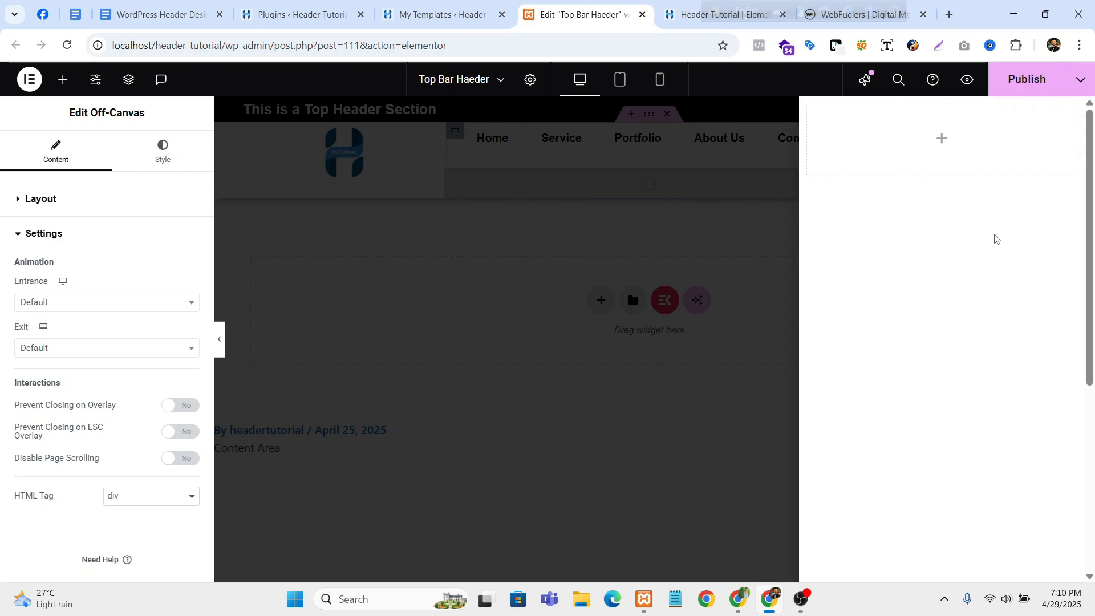
{"action": "left_click", "coordinate": [82, 305]}
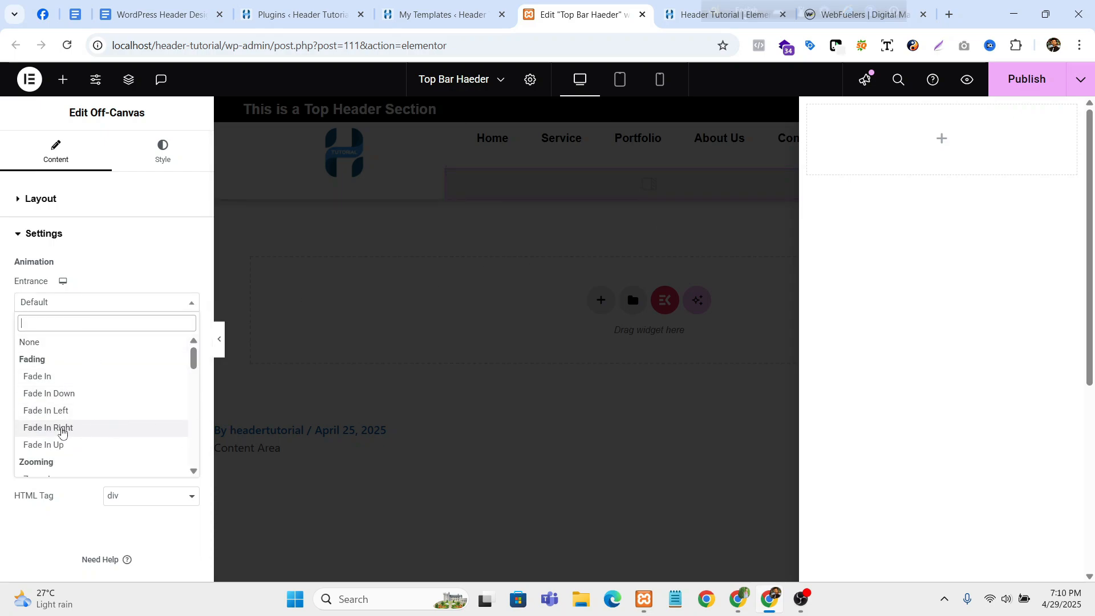
{"action": "scroll", "coordinate": [67, 432], "scroll_direction": "down", "scroll_amount": 6}
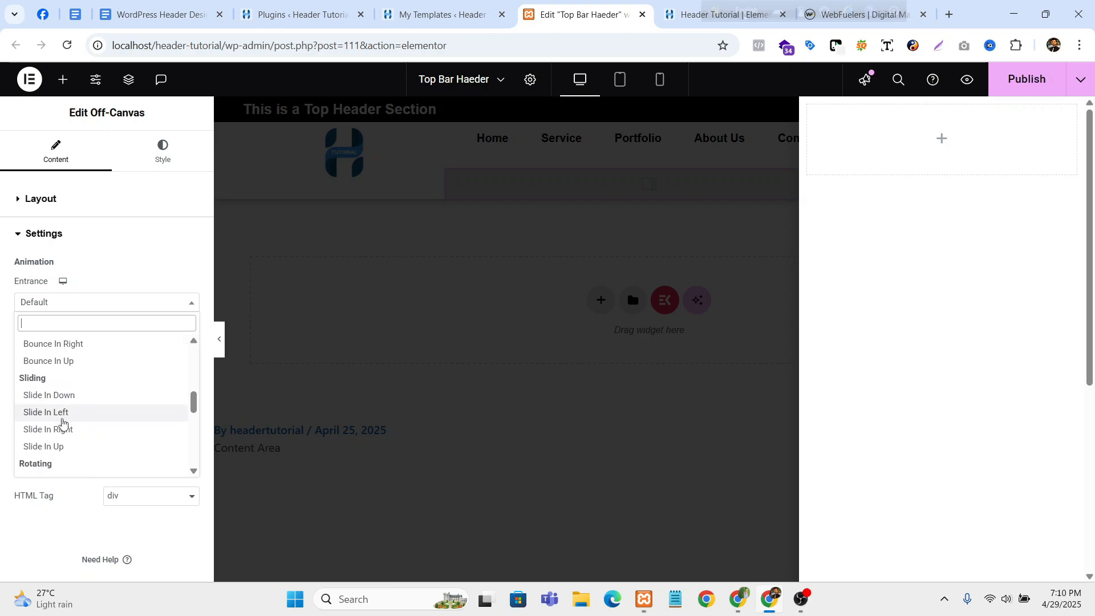
{"action": "scroll", "coordinate": [63, 422], "scroll_direction": "up", "scroll_amount": 2}
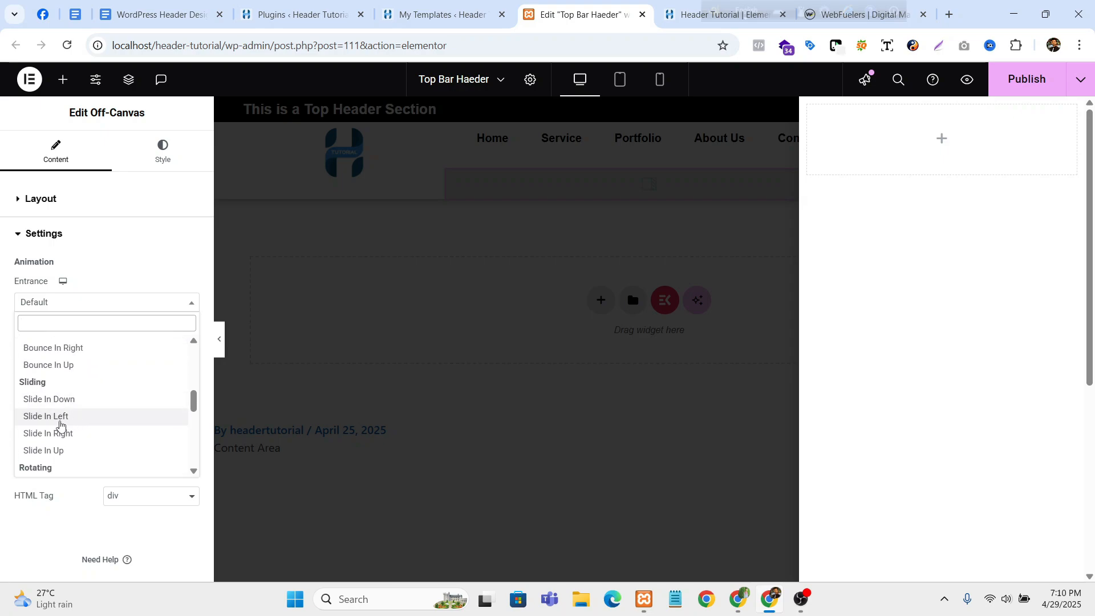
{"action": "left_click", "coordinate": [81, 434]}
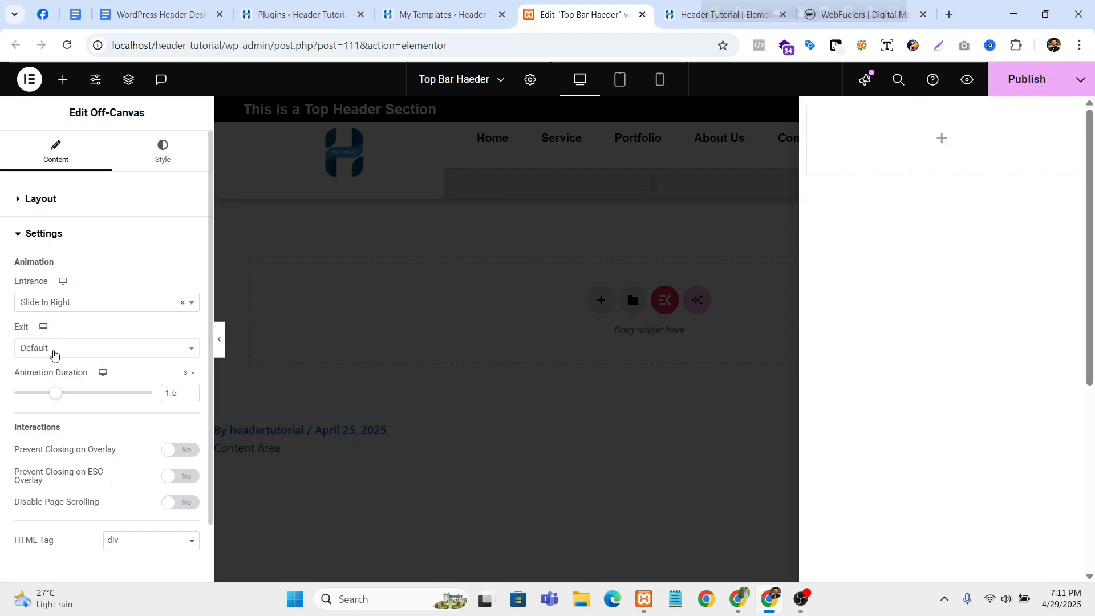
- Set the off-canvas exit animation to Slide Out Right
{"action": "left_click", "coordinate": [45, 349]}
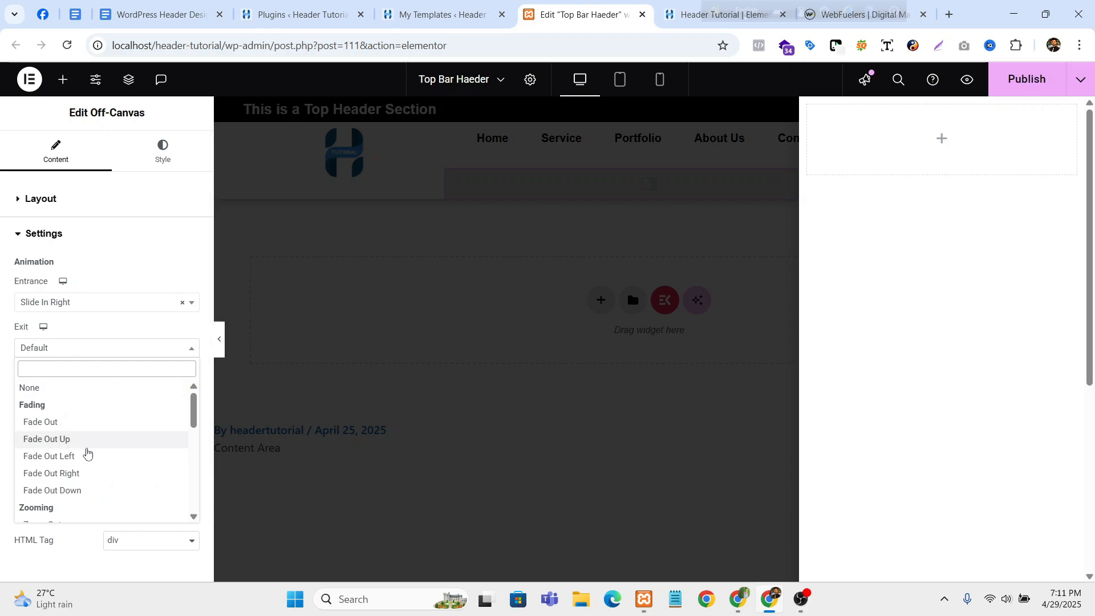
{"action": "scroll", "coordinate": [85, 451], "scroll_direction": "down", "scroll_amount": 3}
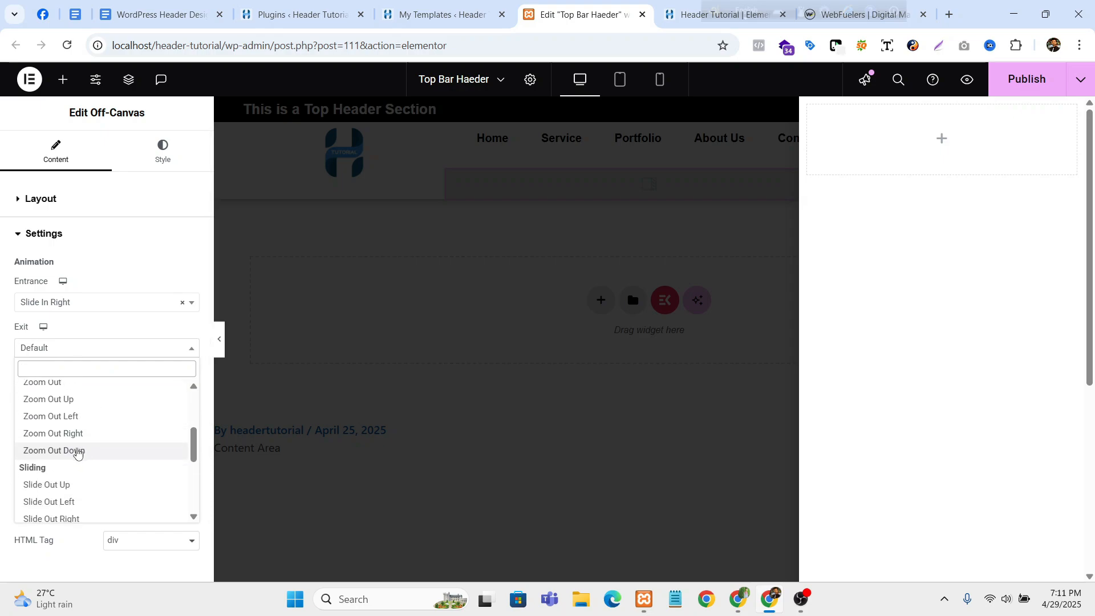
{"action": "scroll", "coordinate": [68, 453], "scroll_direction": "down", "scroll_amount": 2}
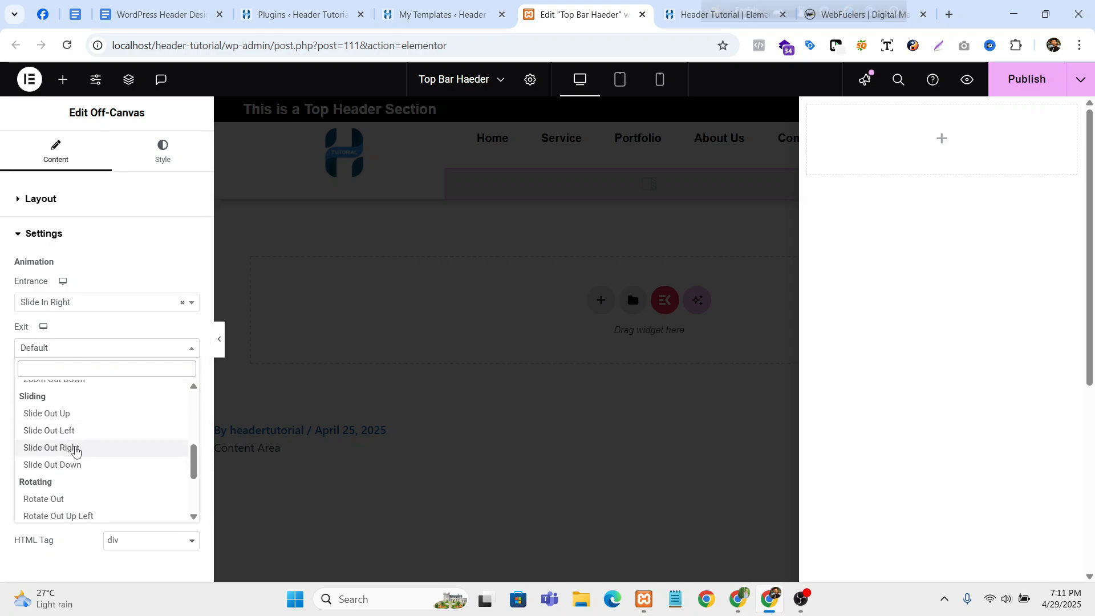
{"action": "left_click", "coordinate": [74, 449]}
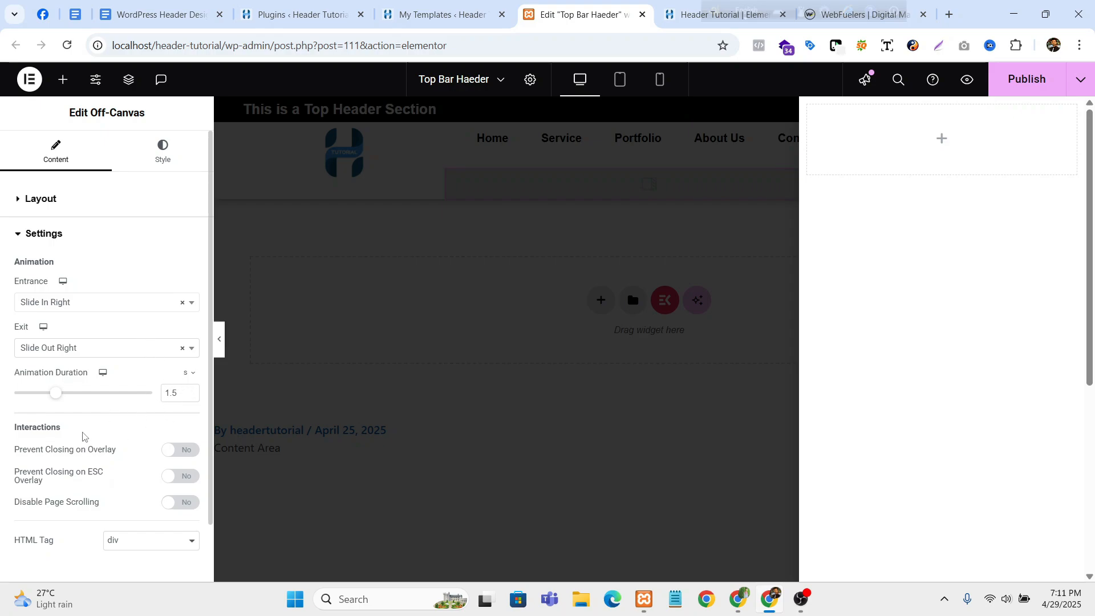
{"action": "scroll", "coordinate": [83, 437], "scroll_direction": "down", "scroll_amount": 1}
{"action": "scroll", "coordinate": [132, 261], "scroll_direction": "up", "scroll_amount": 1}
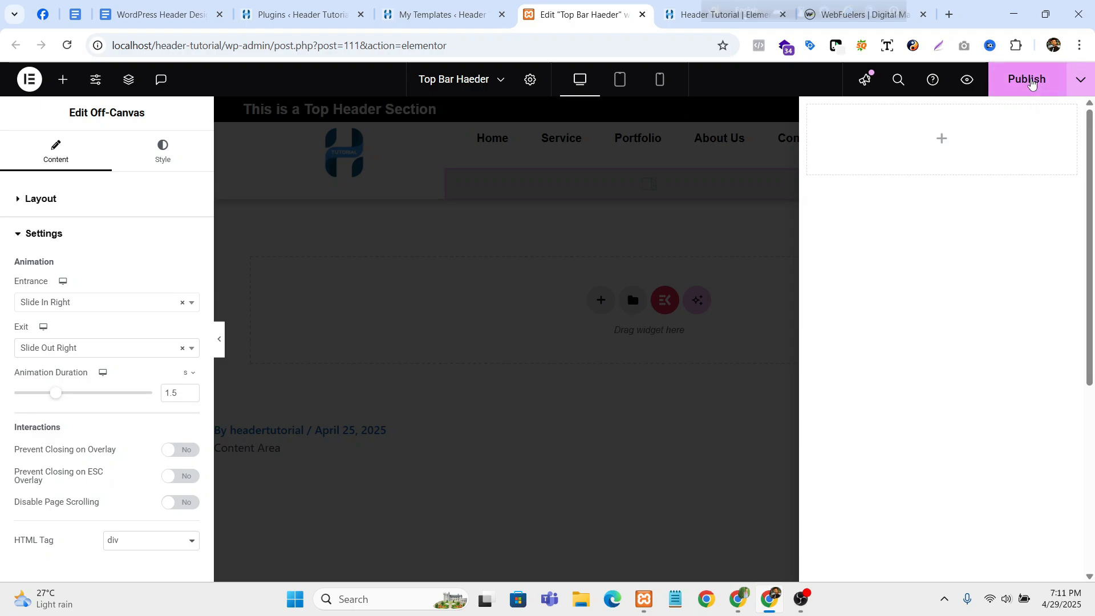
- Preview the slide animations by switching the off-canvas Editing Mode off and on again
{"action": "left_click", "coordinate": [70, 212]}
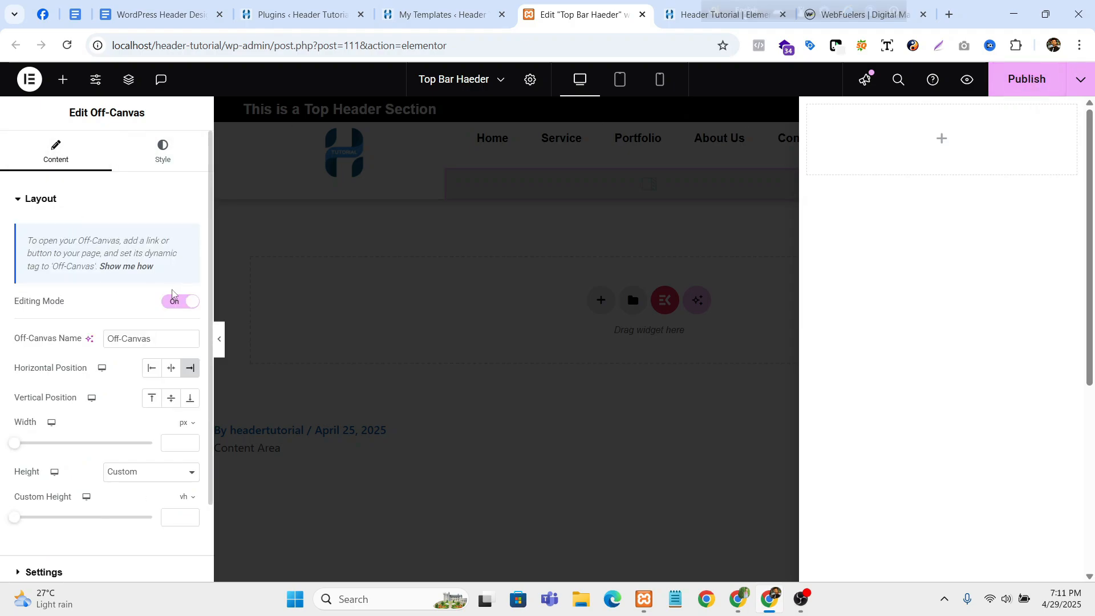
{"action": "left_click", "coordinate": [194, 302]}
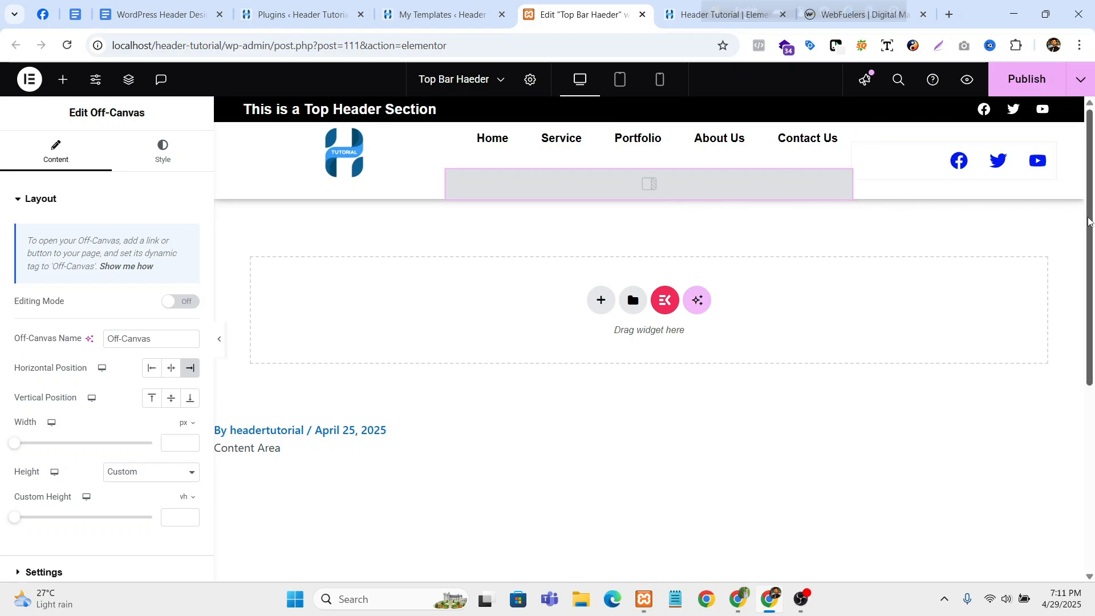
{"action": "left_click", "coordinate": [178, 307]}
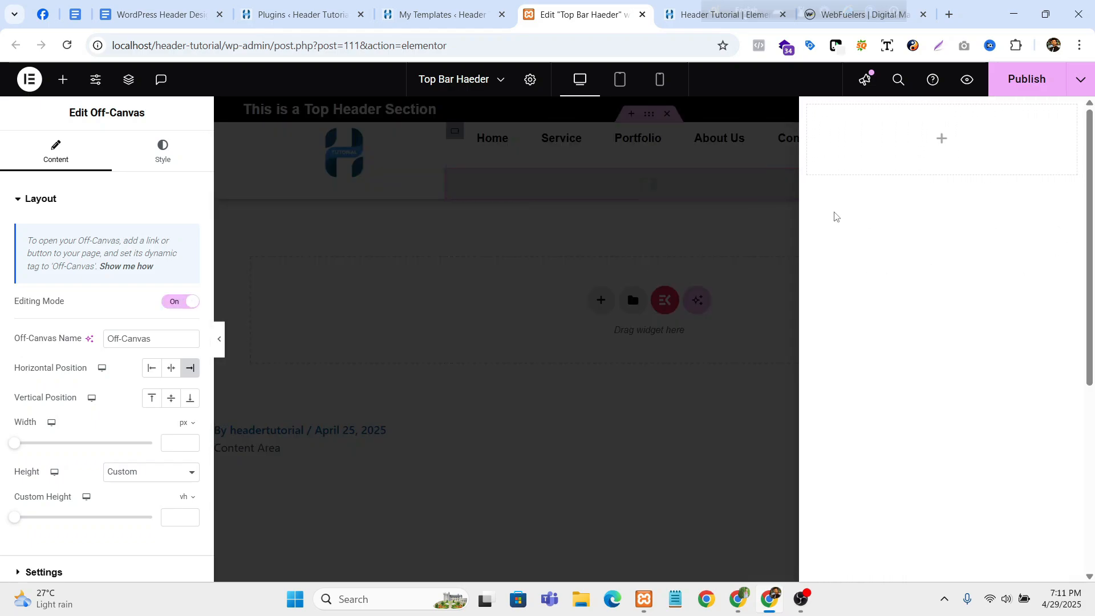
- Set the off-canvas animation duration to 1 second
{"action": "scroll", "coordinate": [103, 399], "scroll_direction": "down", "scroll_amount": 2}
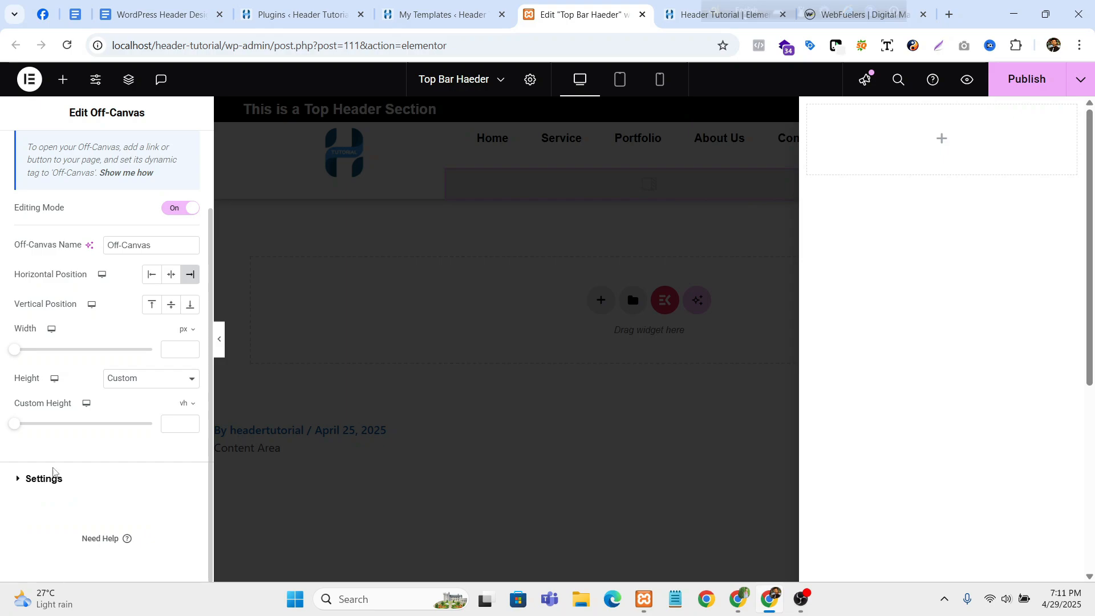
{"action": "left_click", "coordinate": [53, 473]}
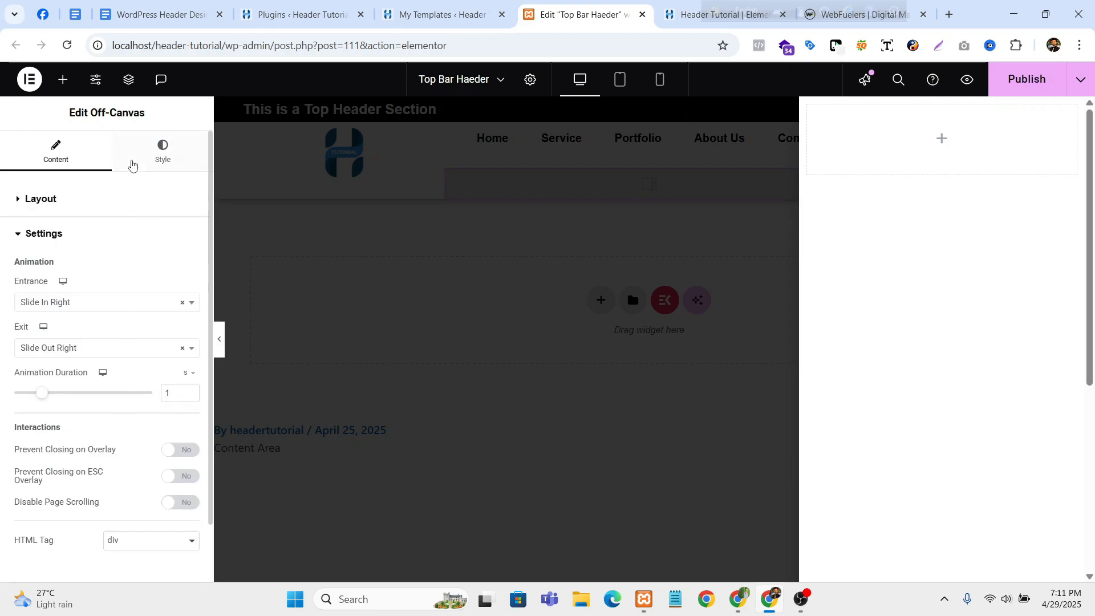
- Toggle Editing Mode off and on twice to preview the 1-second animation, and start adding a widget to the panel's empty container
{"action": "left_click", "coordinate": [91, 199]}
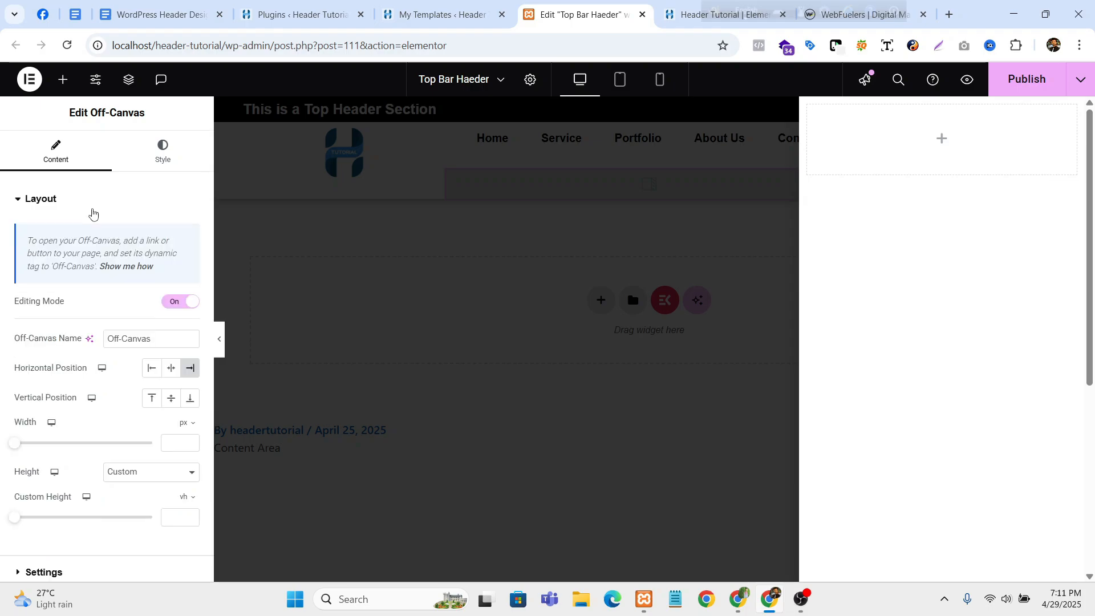
{"action": "left_click", "coordinate": [178, 304]}
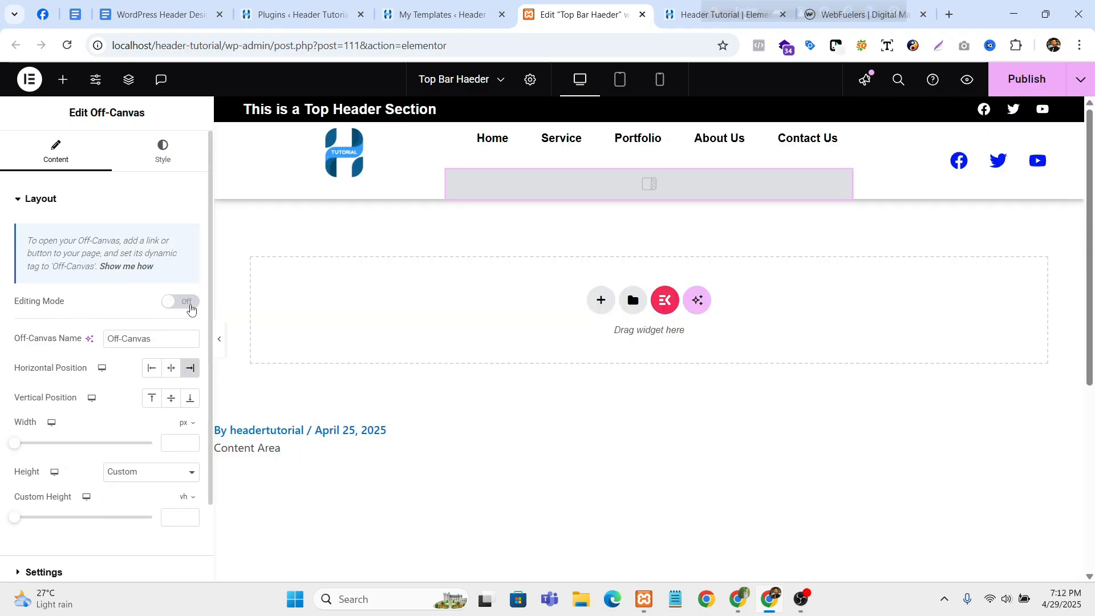
{"action": "left_click", "coordinate": [191, 308]}
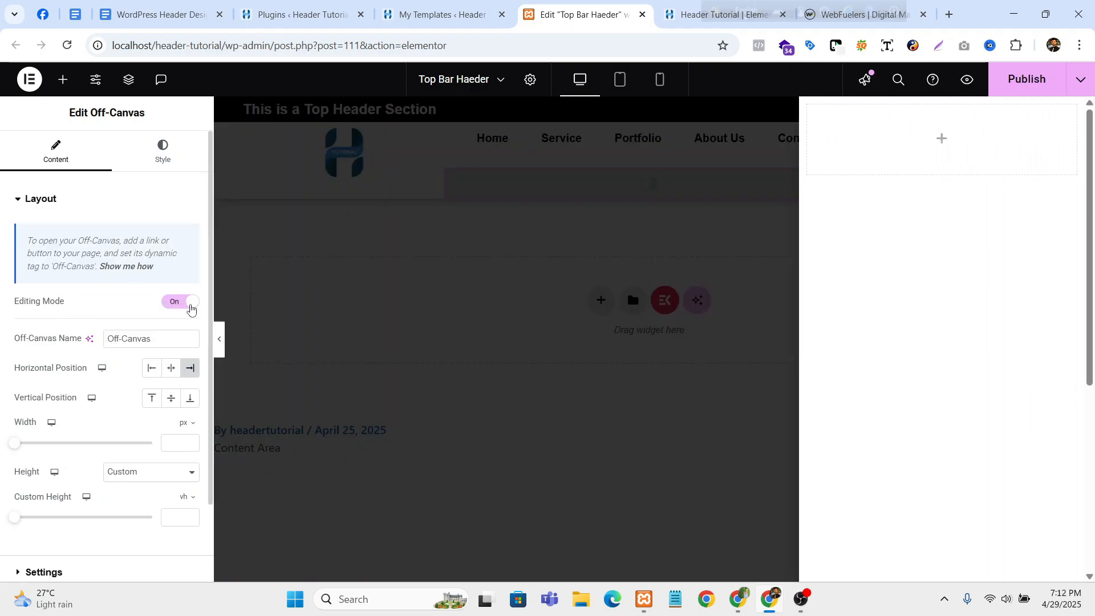
{"action": "left_click", "coordinate": [191, 308]}
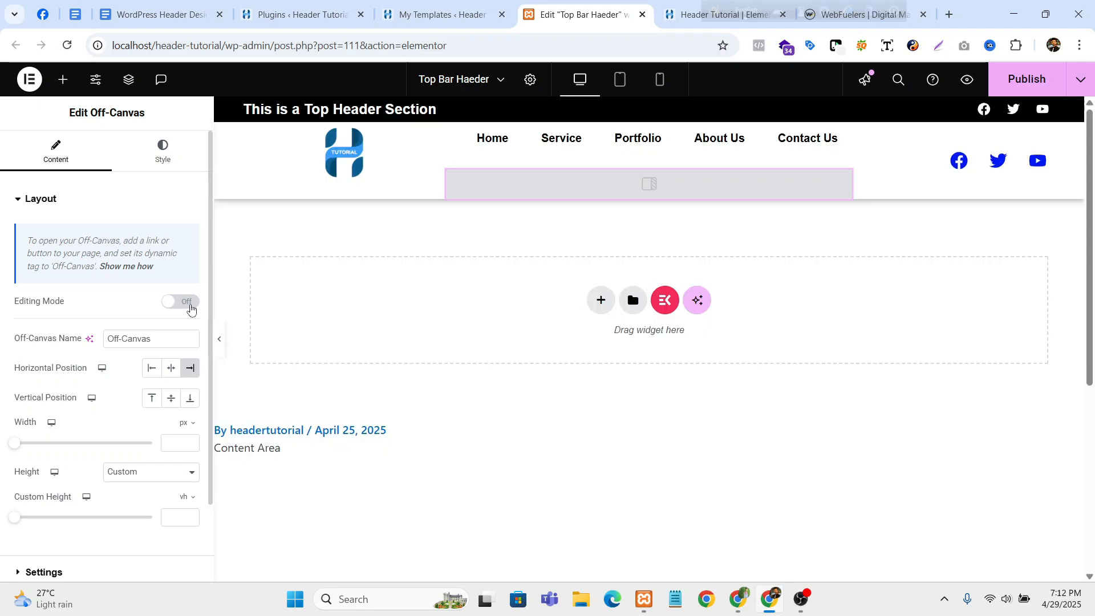
{"action": "left_click", "coordinate": [190, 307]}
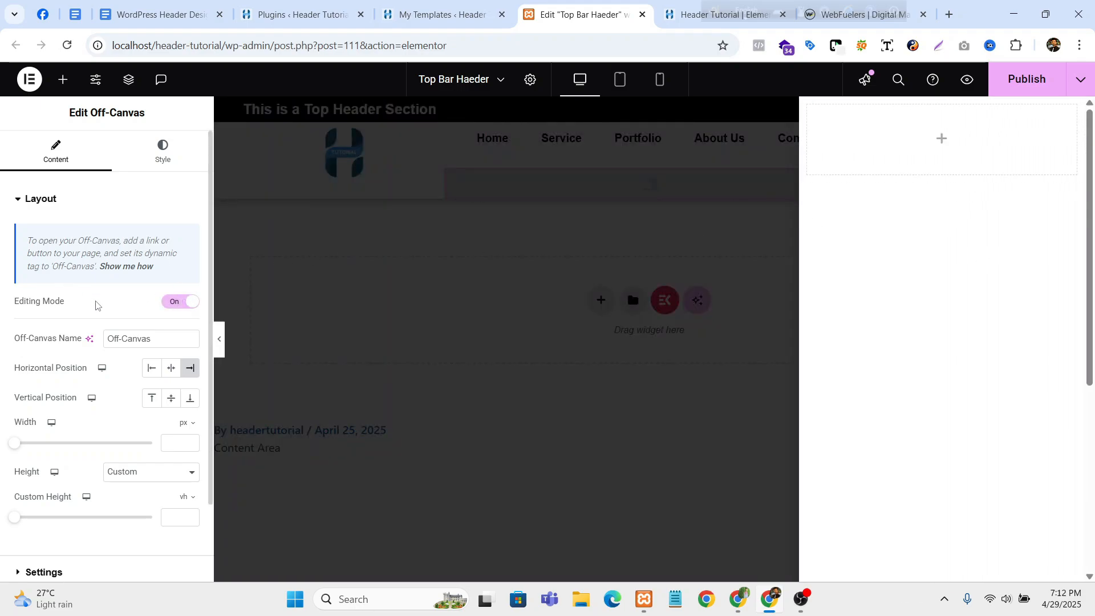
{"action": "left_click", "coordinate": [944, 144]}
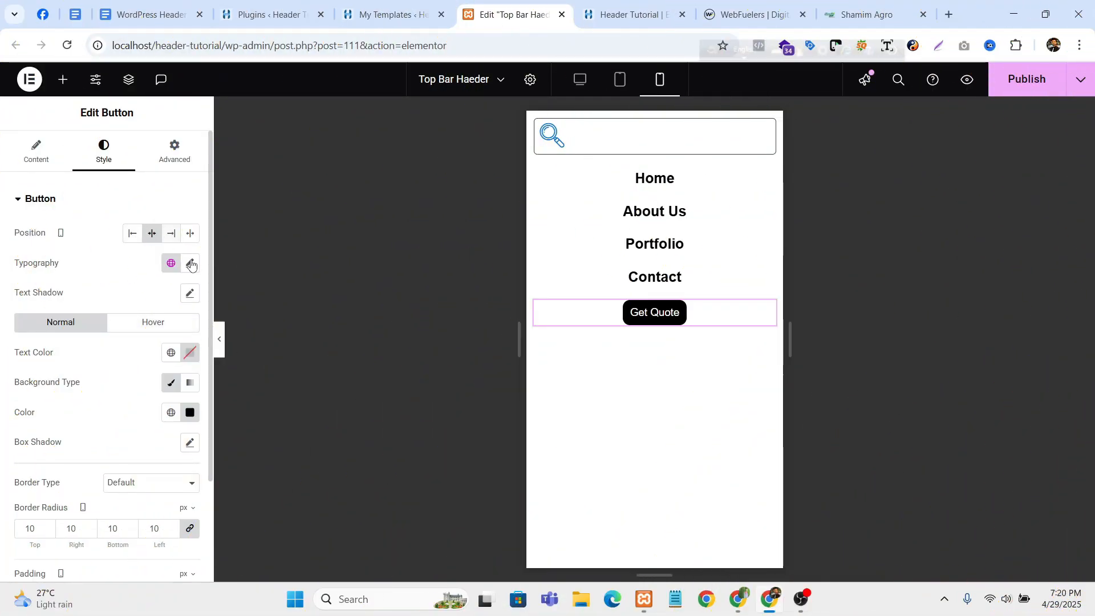
- Review the link fields of the Get Quote button and the Contact, Portfolio, About Us and Home headings
{"action": "left_click", "coordinate": [39, 150]}
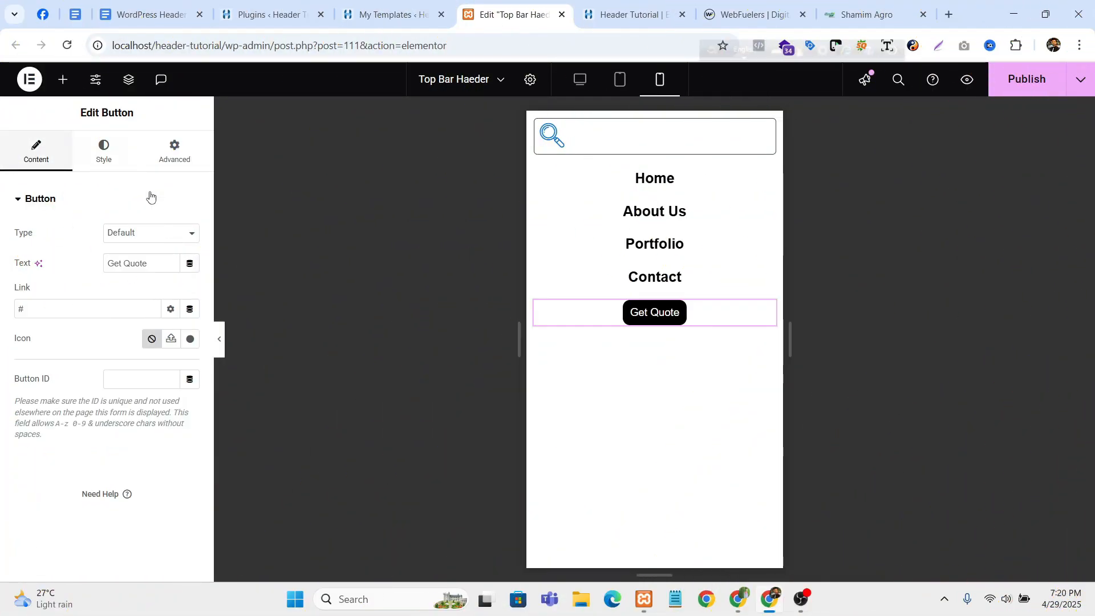
{"action": "left_click", "coordinate": [71, 313]}
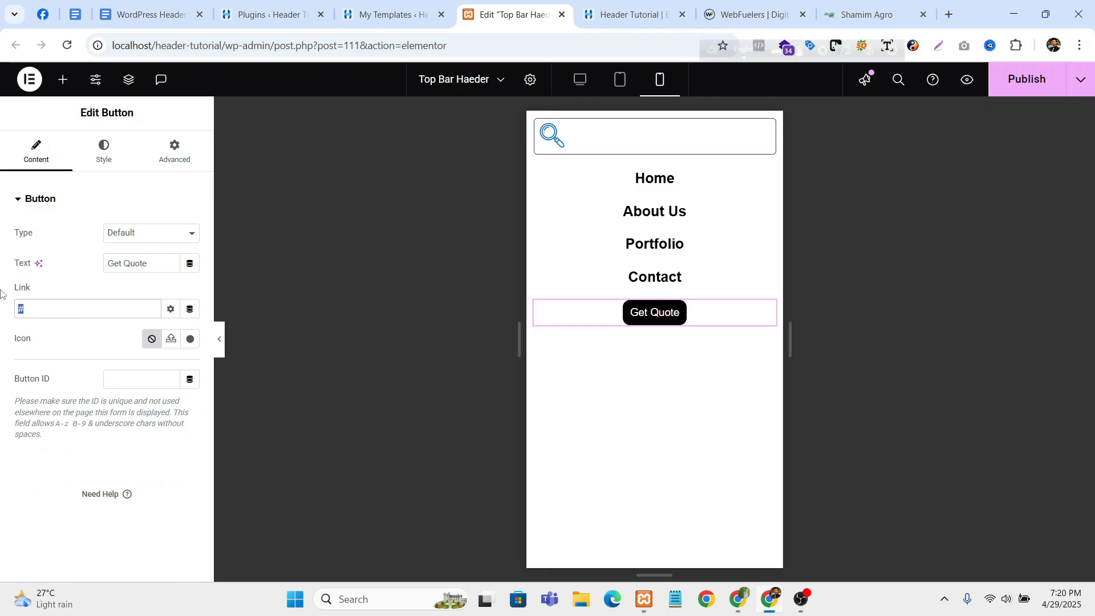
{"action": "left_click", "coordinate": [644, 278]}
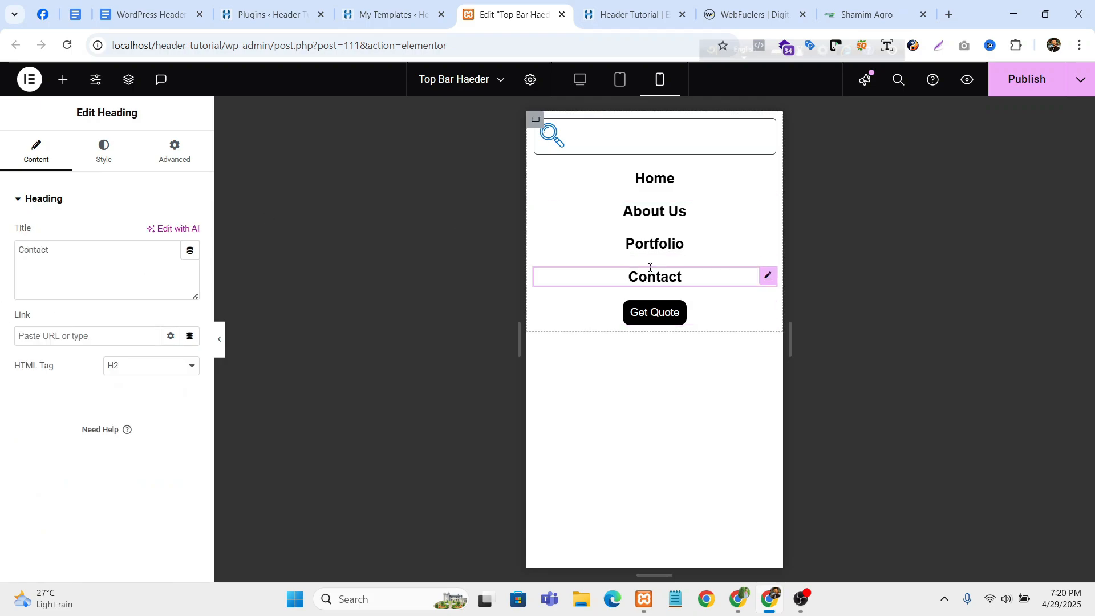
{"action": "left_click", "coordinate": [656, 244]}
{"action": "left_click", "coordinate": [657, 212]}
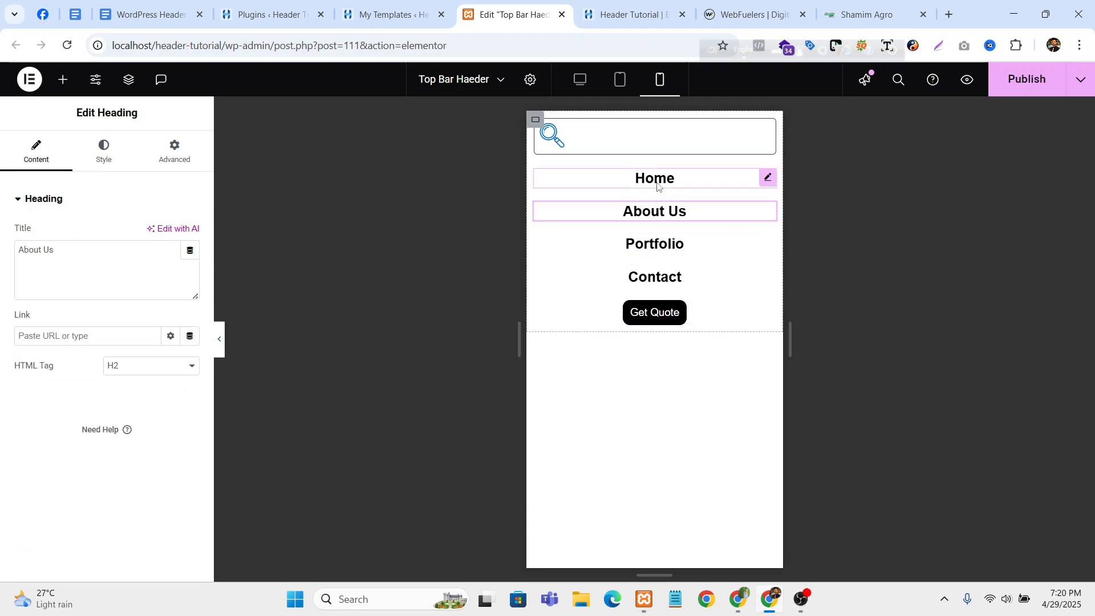
{"action": "left_click", "coordinate": [656, 178]}
- Give the menu's container a minimum height of 500 px with vertically centred content, and publish the header
{"action": "left_click", "coordinate": [673, 354]}
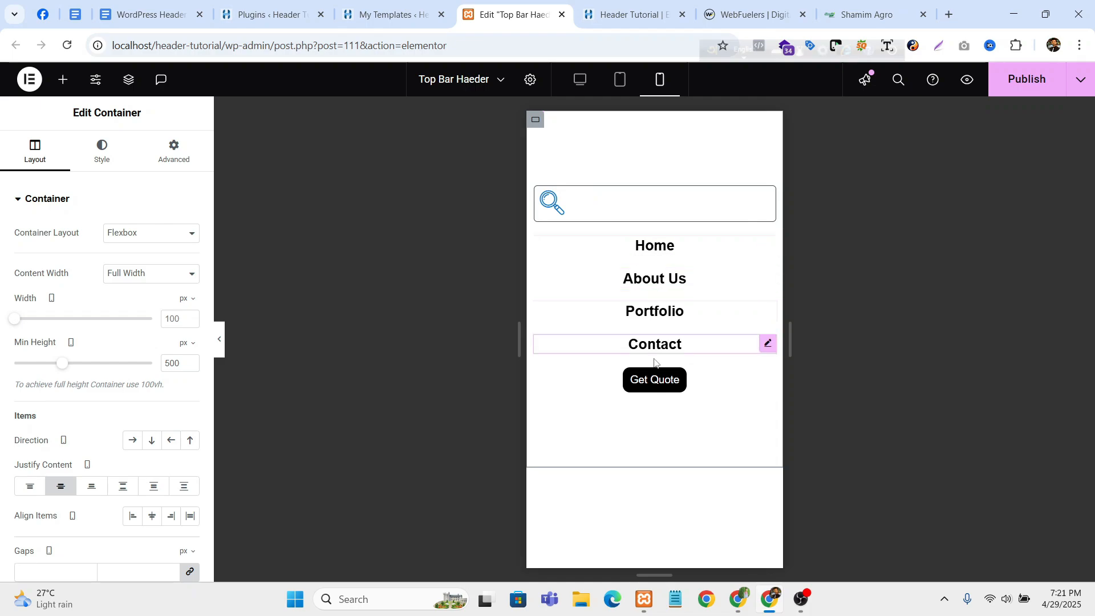
{"action": "left_click", "coordinate": [1012, 84]}
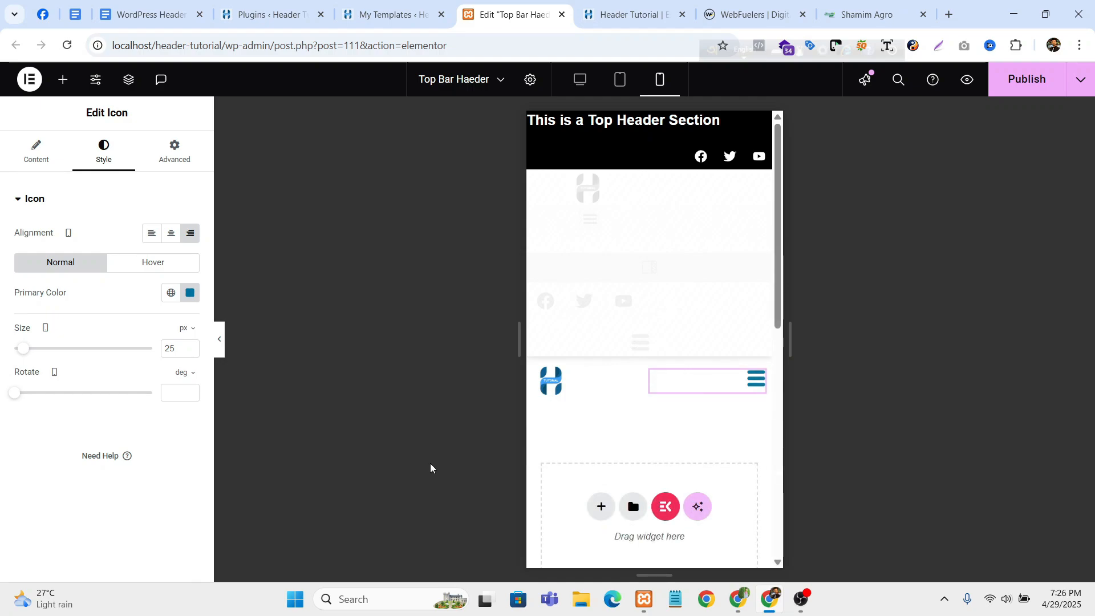
- Link the mobile header's hamburger icon to the Off-Canvas dynamic action
{"action": "left_click", "coordinate": [37, 149]}
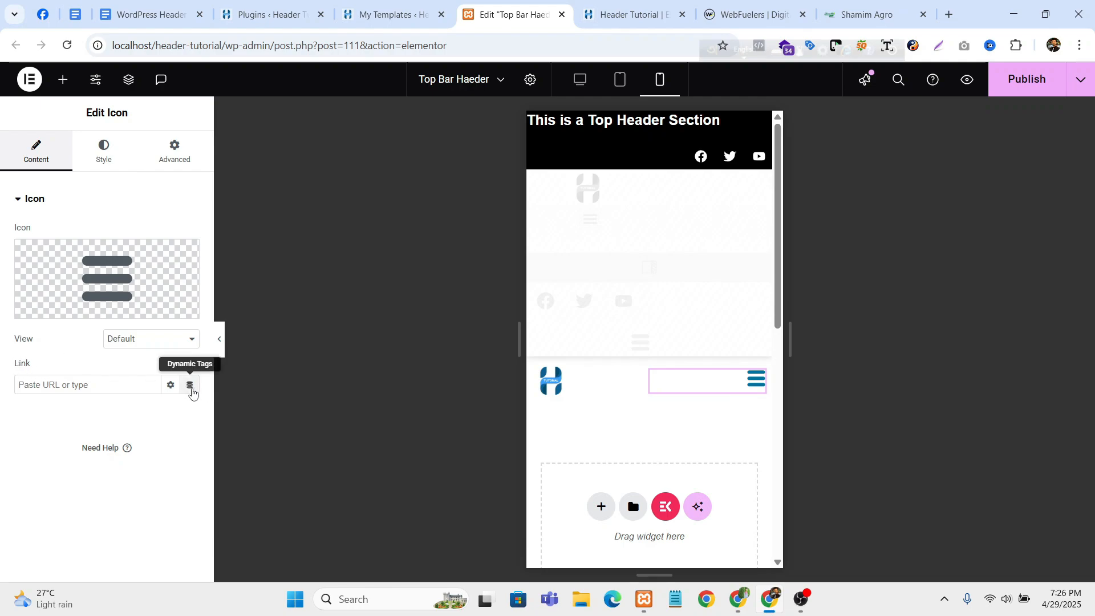
{"action": "left_click", "coordinate": [190, 386]}
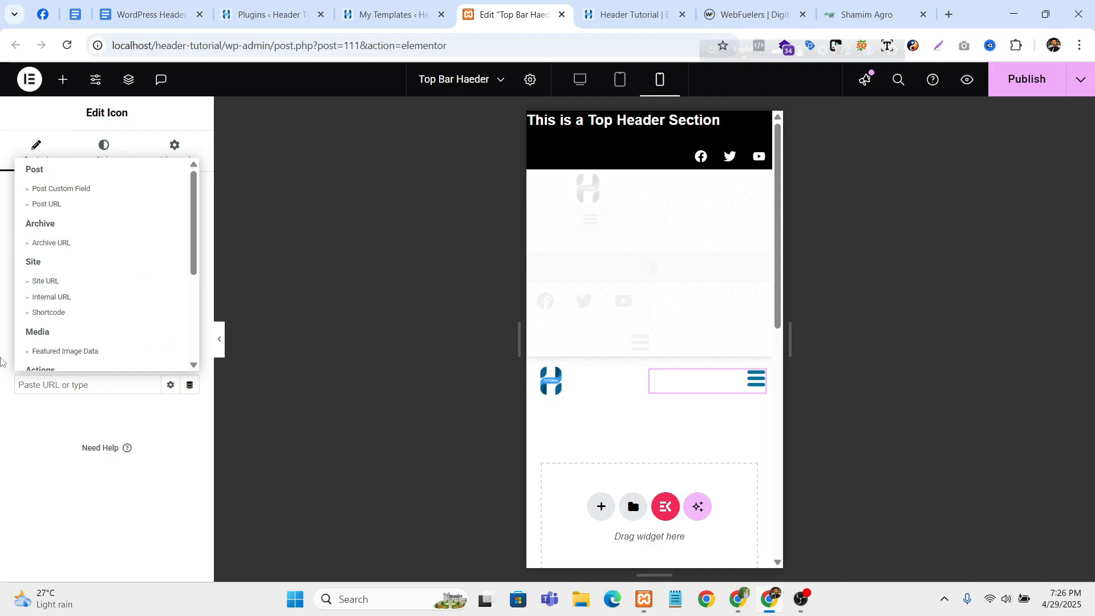
{"action": "scroll", "coordinate": [73, 296], "scroll_direction": "down", "scroll_amount": 1}
{"action": "scroll", "coordinate": [73, 296], "scroll_direction": "down", "scroll_amount": 4}
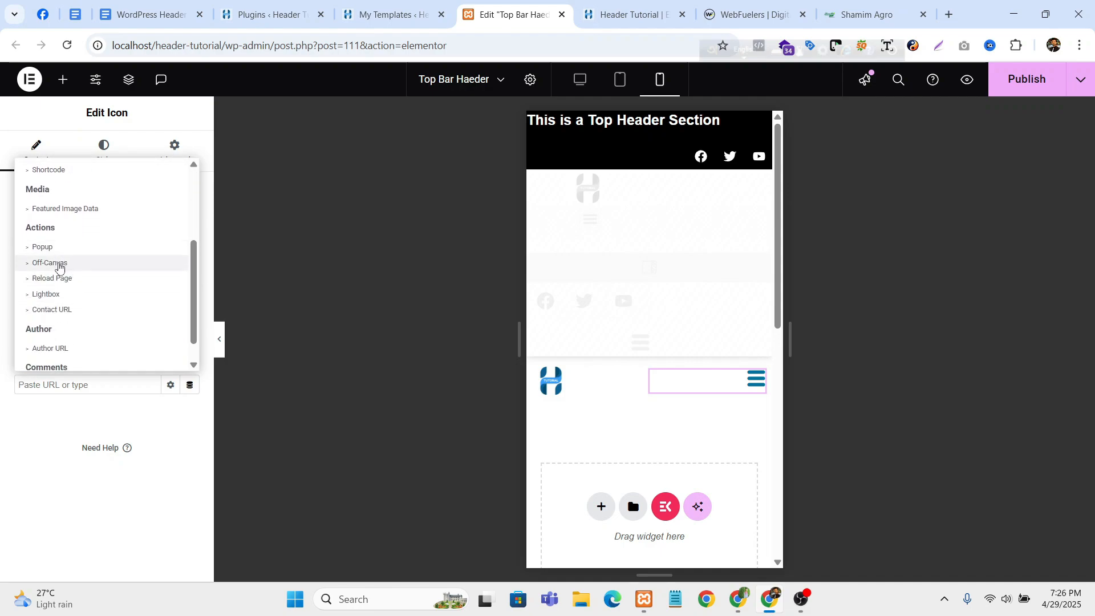
{"action": "left_click", "coordinate": [51, 262]}
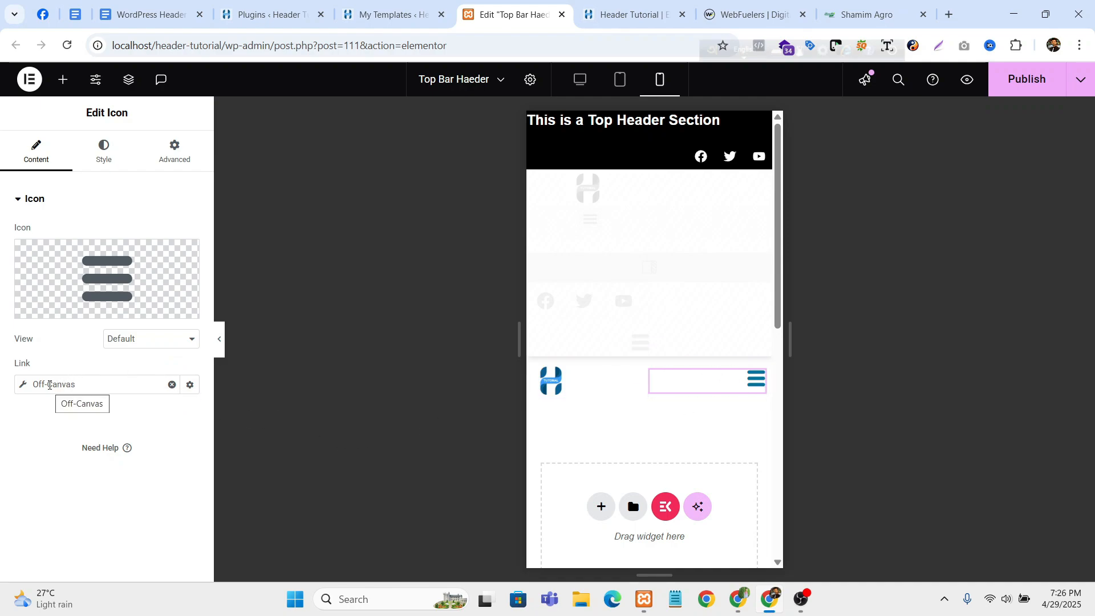
- Configure the icon's link with the Open Off-Canvas action and the Off-Canvas widget as its target
{"action": "left_click", "coordinate": [50, 386]}
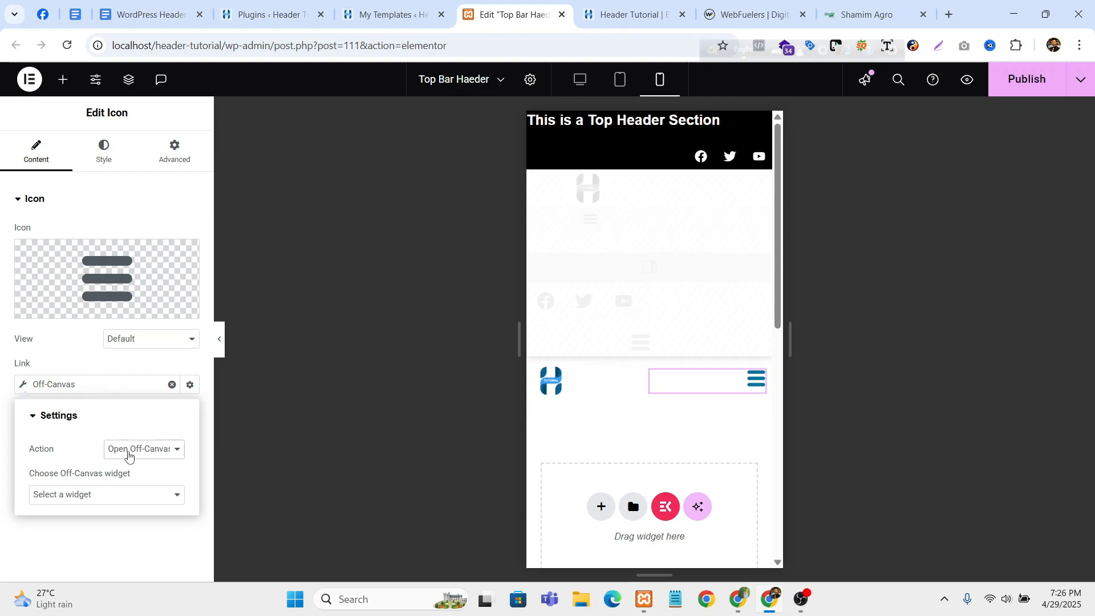
{"action": "left_click", "coordinate": [129, 455]}
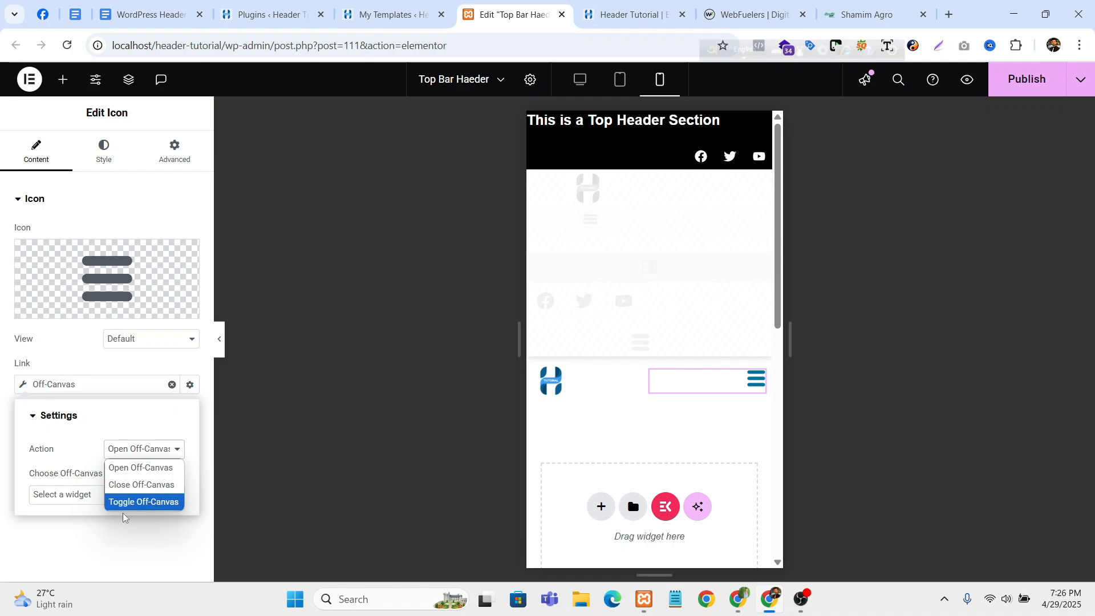
{"action": "left_click", "coordinate": [141, 468]}
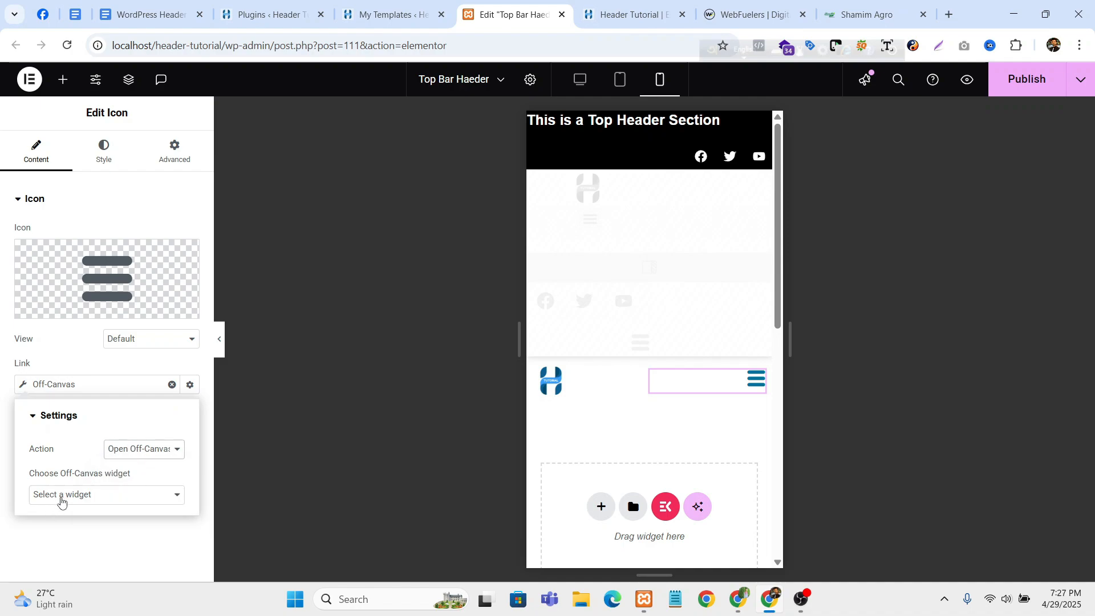
{"action": "left_click", "coordinate": [62, 502]}
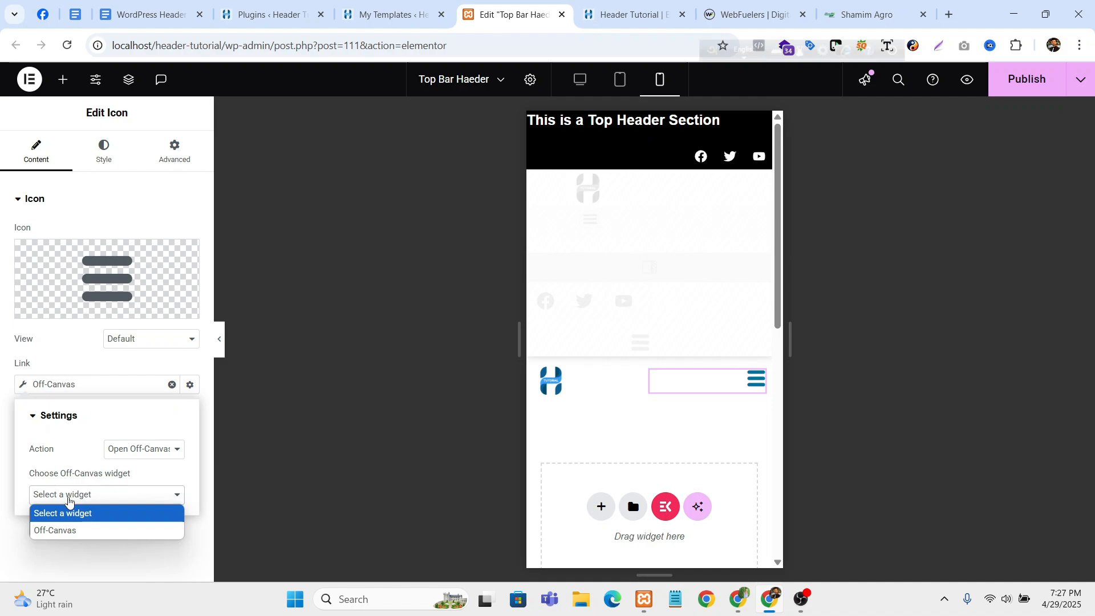
{"action": "left_click", "coordinate": [70, 532]}
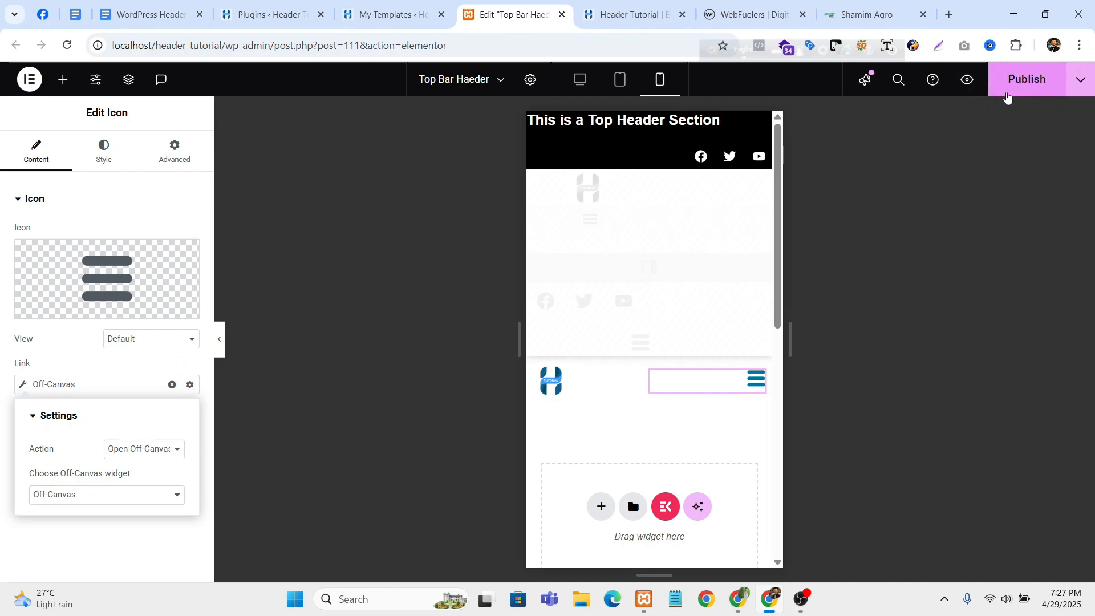
- Publish the header, preview the mobile layout without the editing controls, and return to editing
{"action": "left_click", "coordinate": [1005, 92]}
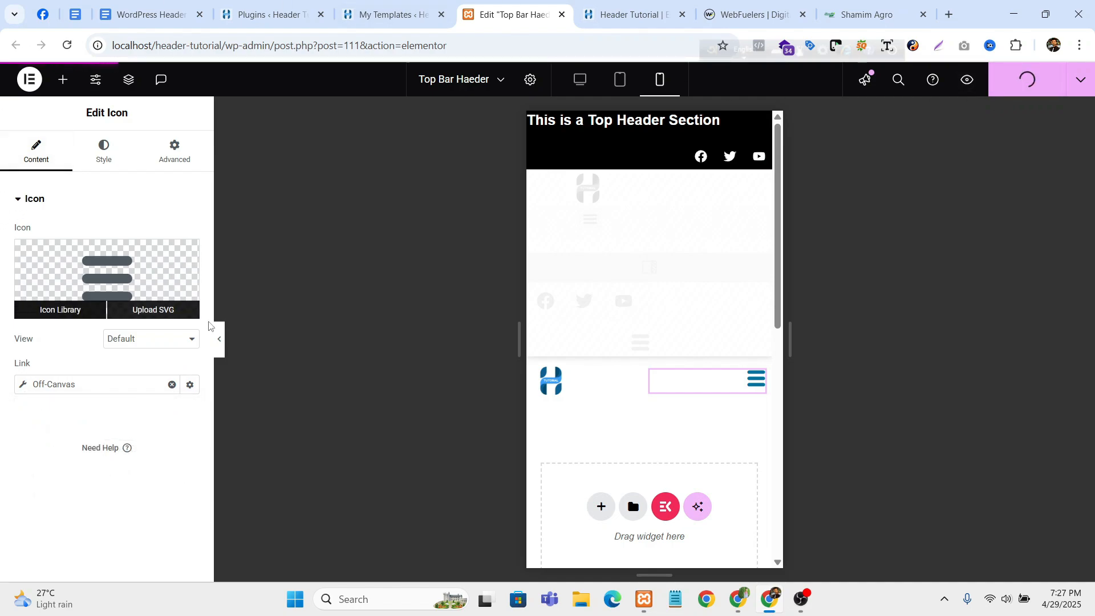
{"action": "left_click", "coordinate": [221, 340]}
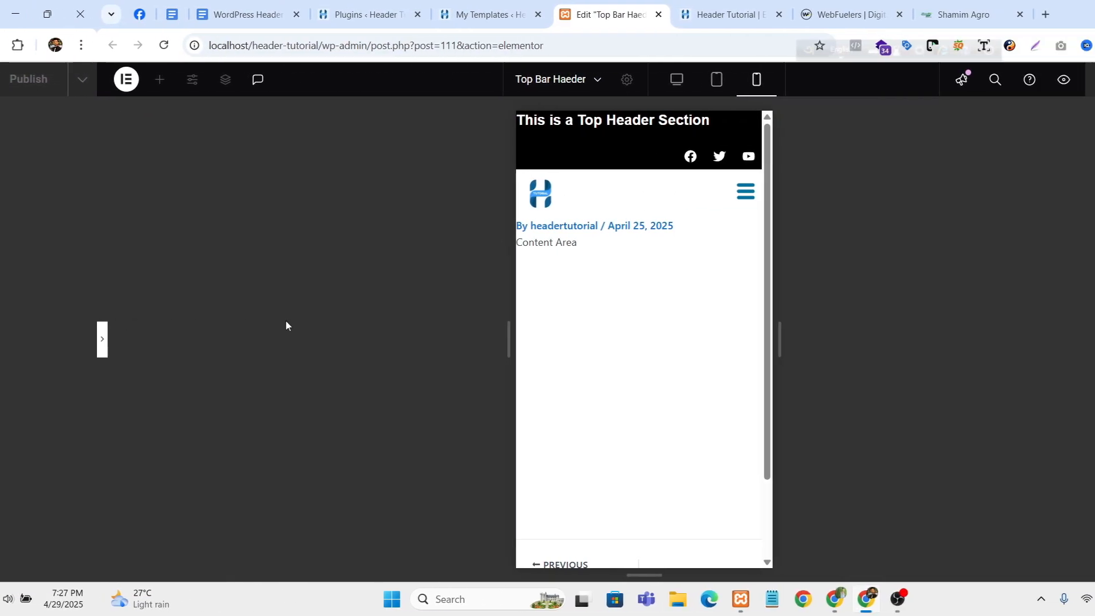
{"action": "left_click", "coordinate": [4, 349]}
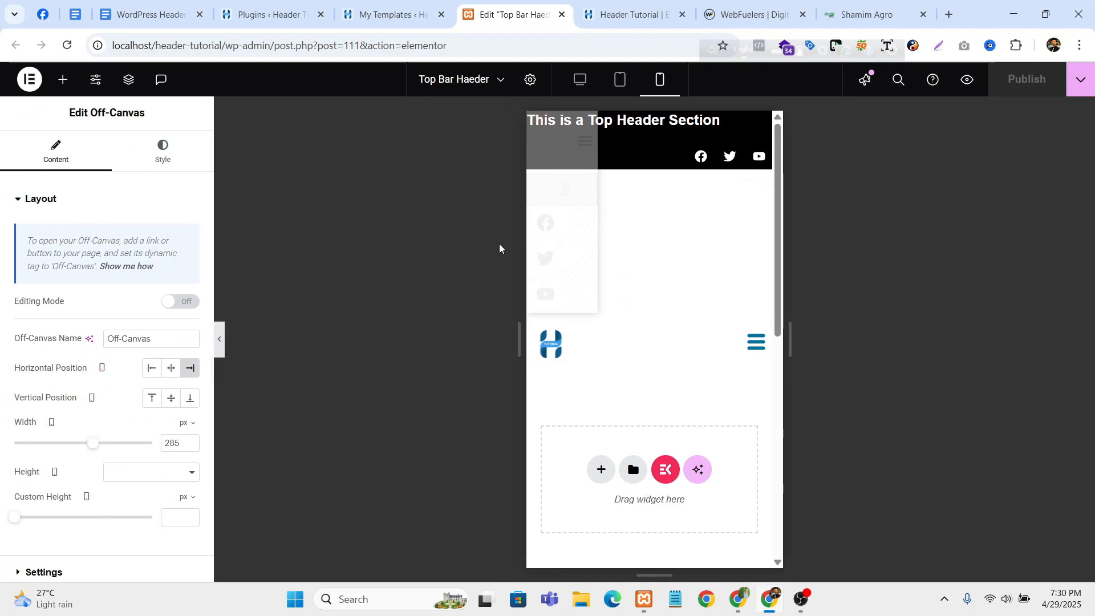
- Show the structure, select the main header container holding the off-canvas widget, and turn off its Hide On Mobile Portrait setting
{"action": "left_click", "coordinate": [129, 80]}
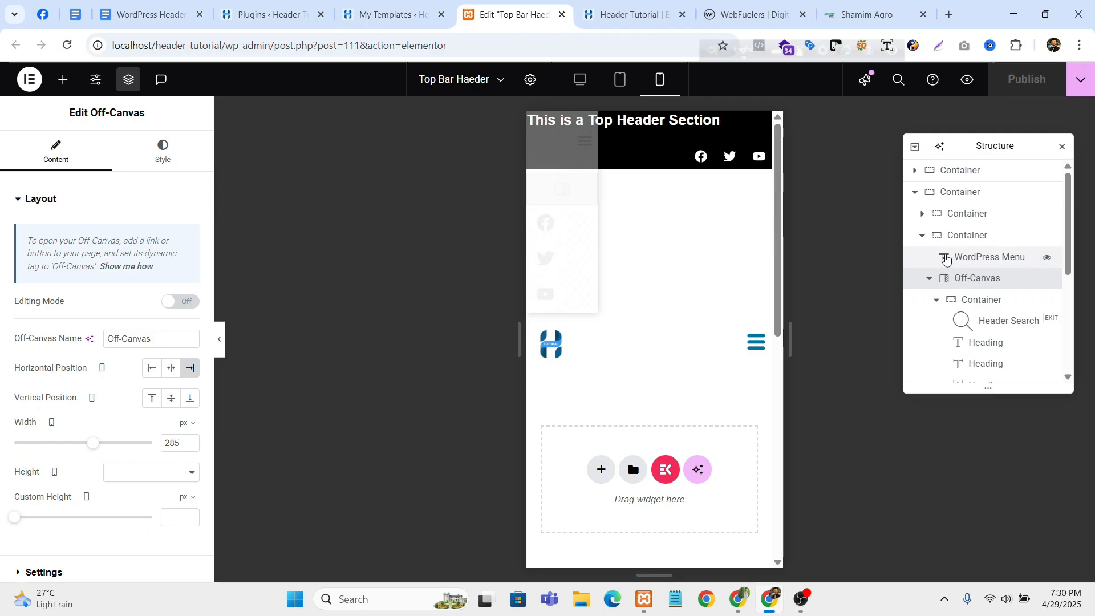
{"action": "left_click", "coordinate": [649, 129]}
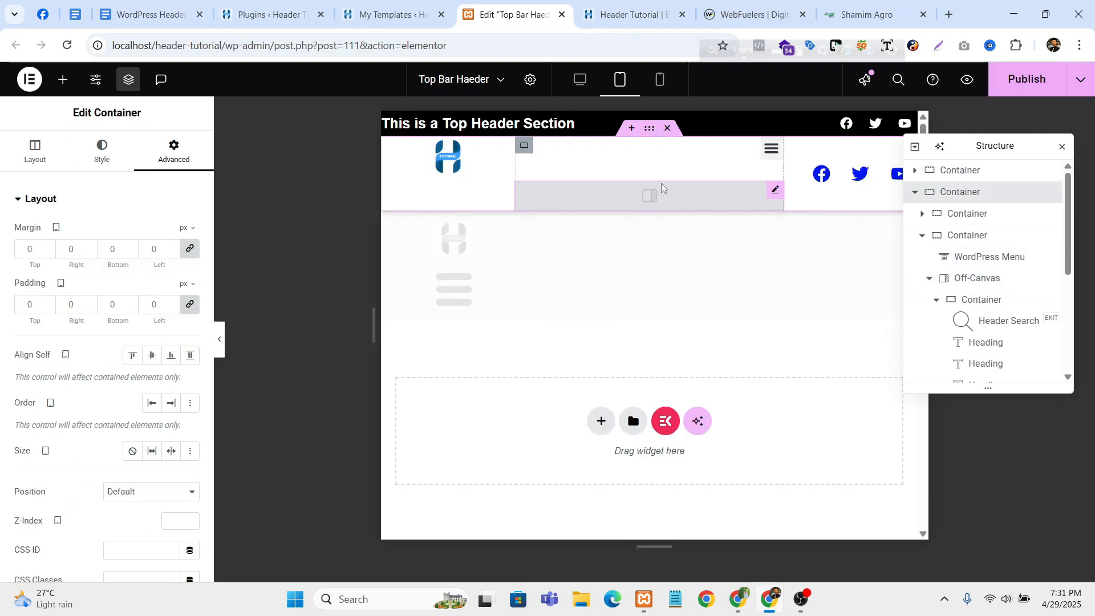
{"action": "scroll", "coordinate": [139, 475], "scroll_direction": "down", "scroll_amount": 5}
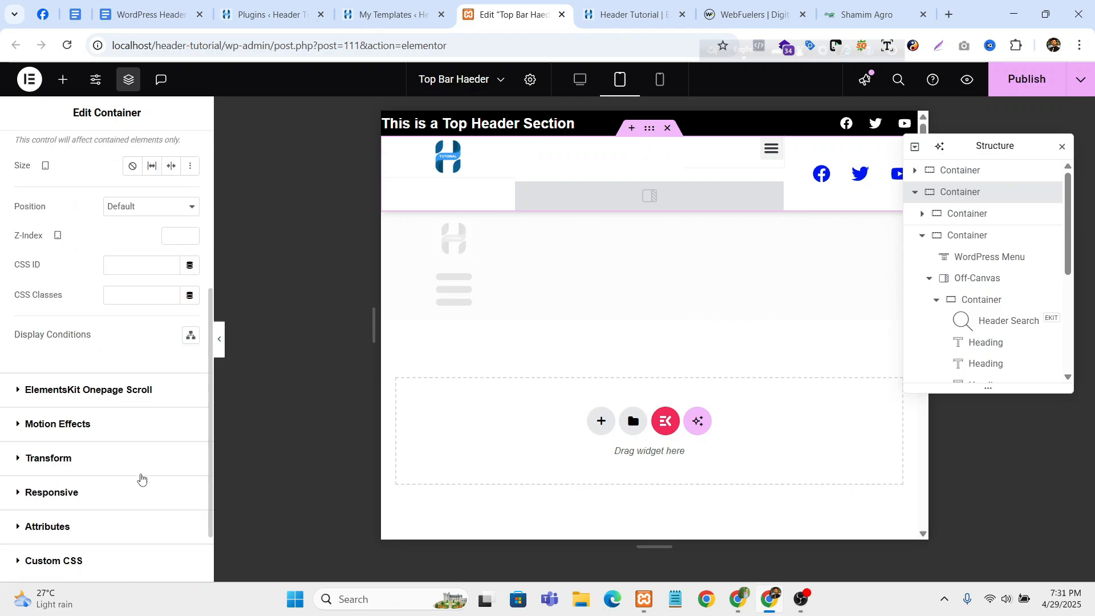
{"action": "left_click", "coordinate": [97, 491]}
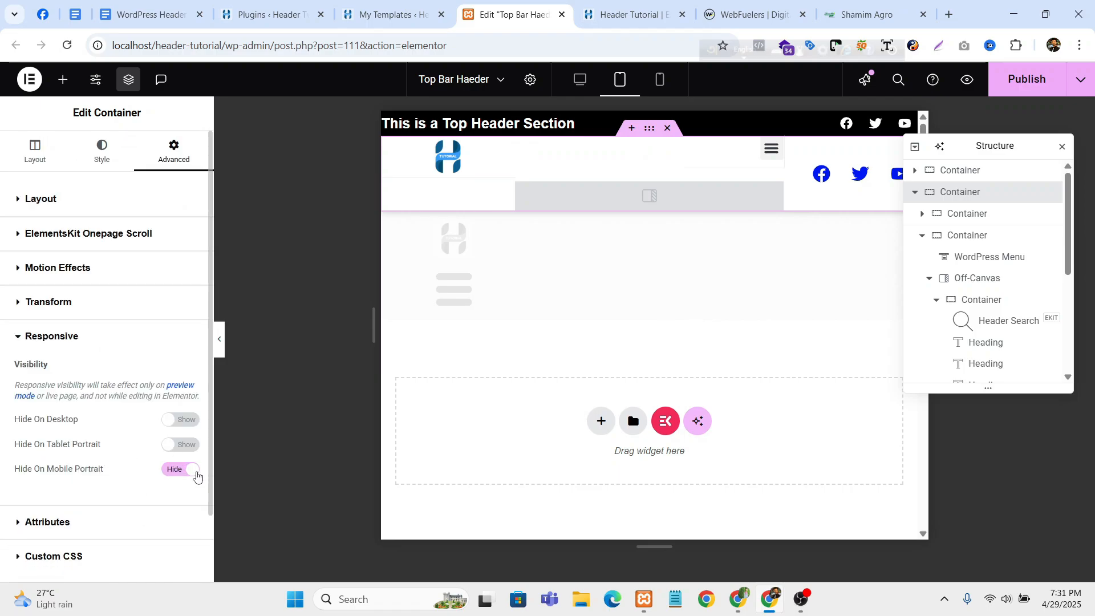
{"action": "left_click", "coordinate": [196, 471]}
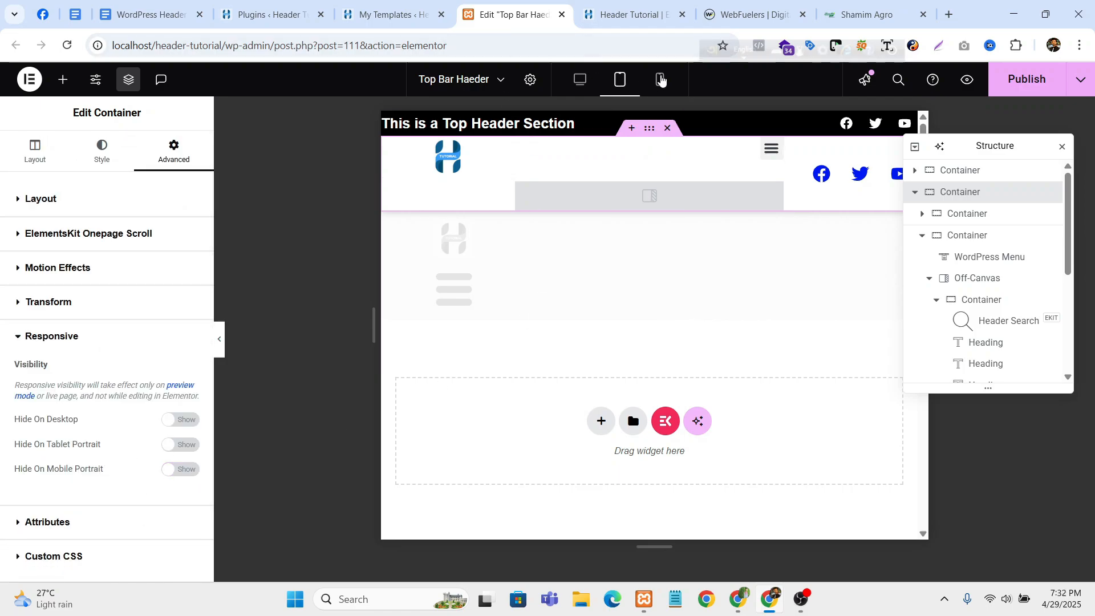
- In the mobile view, reduce the off-canvas panel's width to about 260 px and publish the header
{"action": "left_click", "coordinate": [660, 80]}
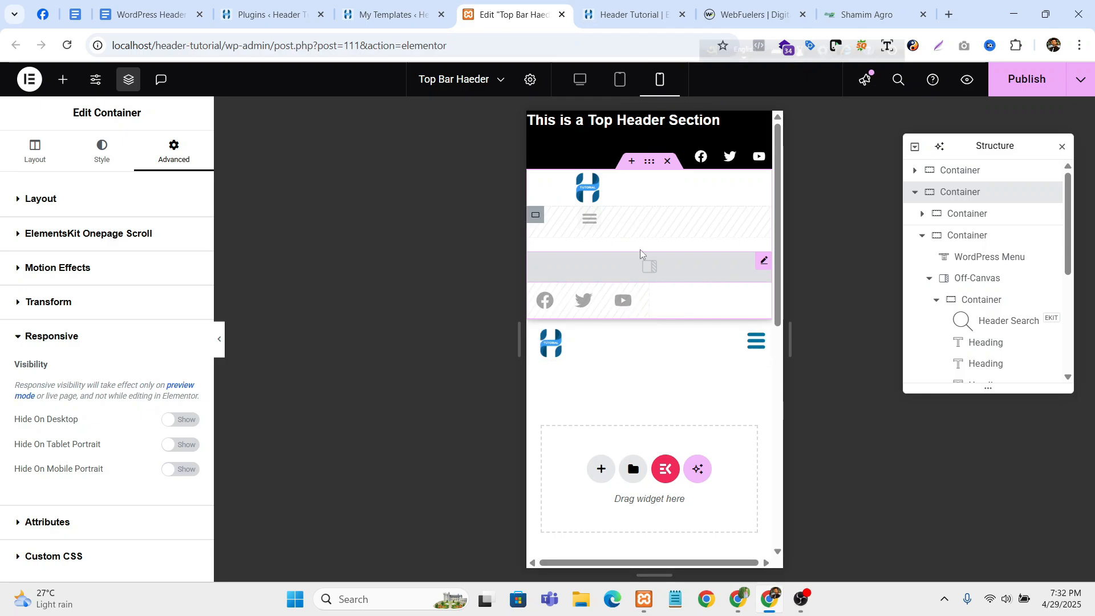
{"action": "left_click", "coordinate": [653, 271]}
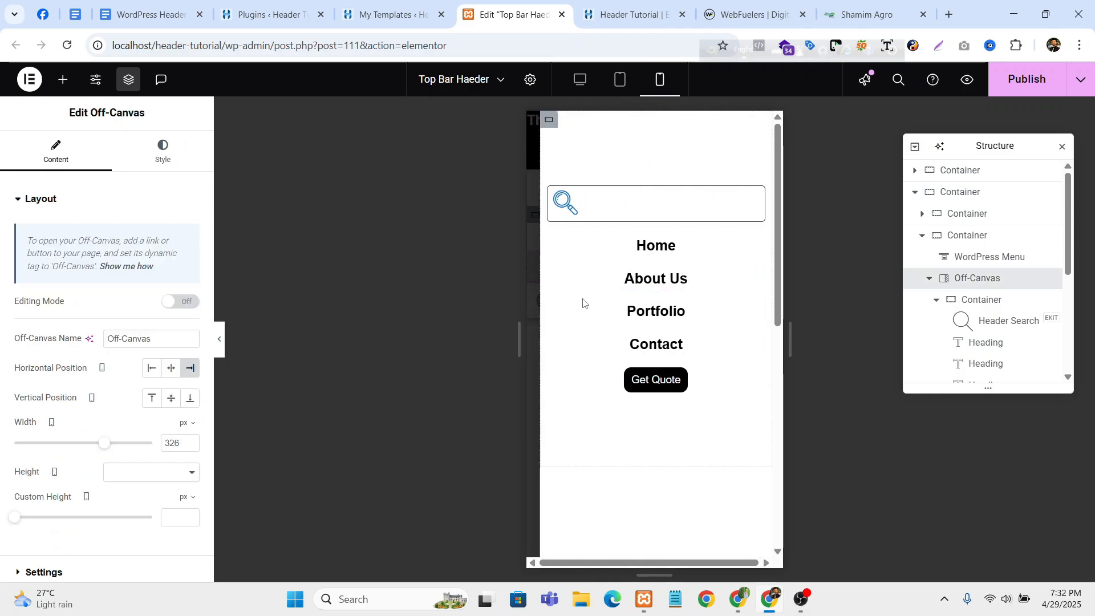
{"action": "left_click", "coordinate": [531, 290]}
{"action": "left_click", "coordinate": [688, 260]}
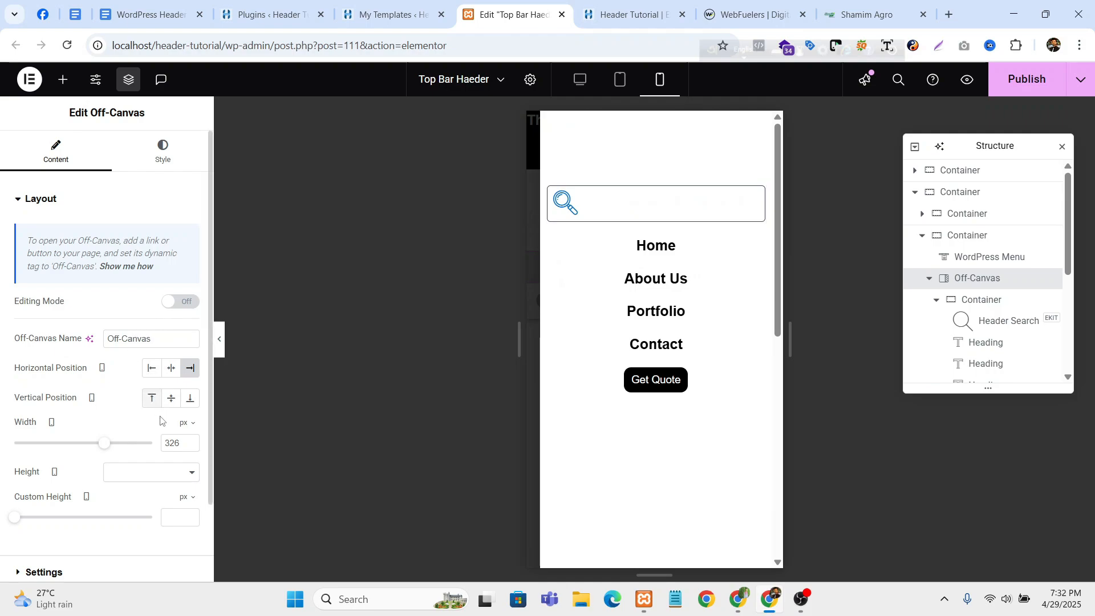
{"action": "left_click_drag", "start_coordinate": [104, 448], "coordinate": [85, 443]}
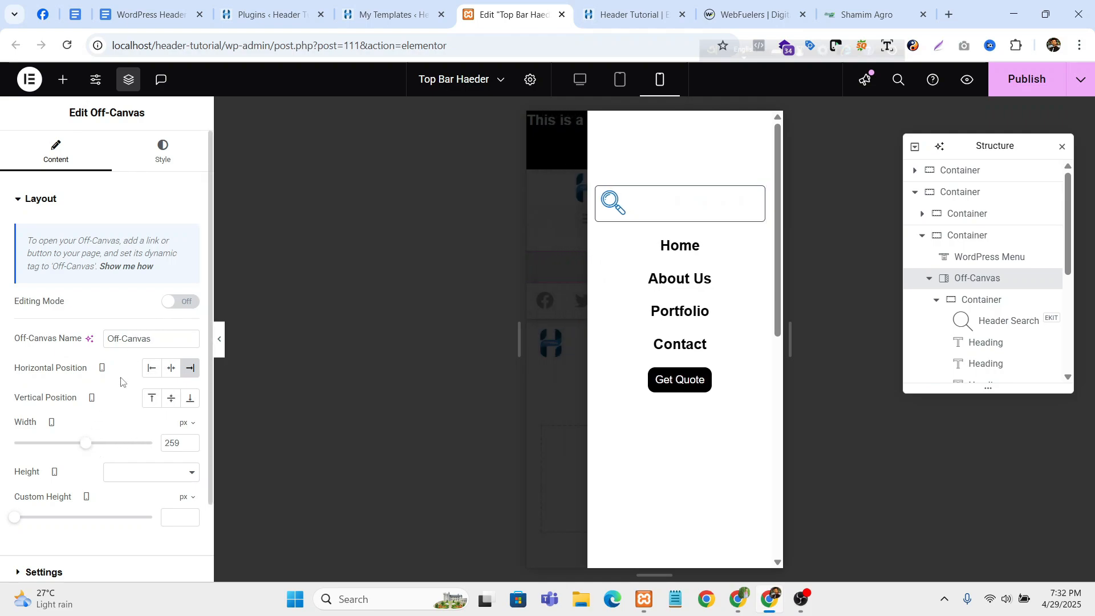
{"action": "left_click", "coordinate": [1030, 79]}
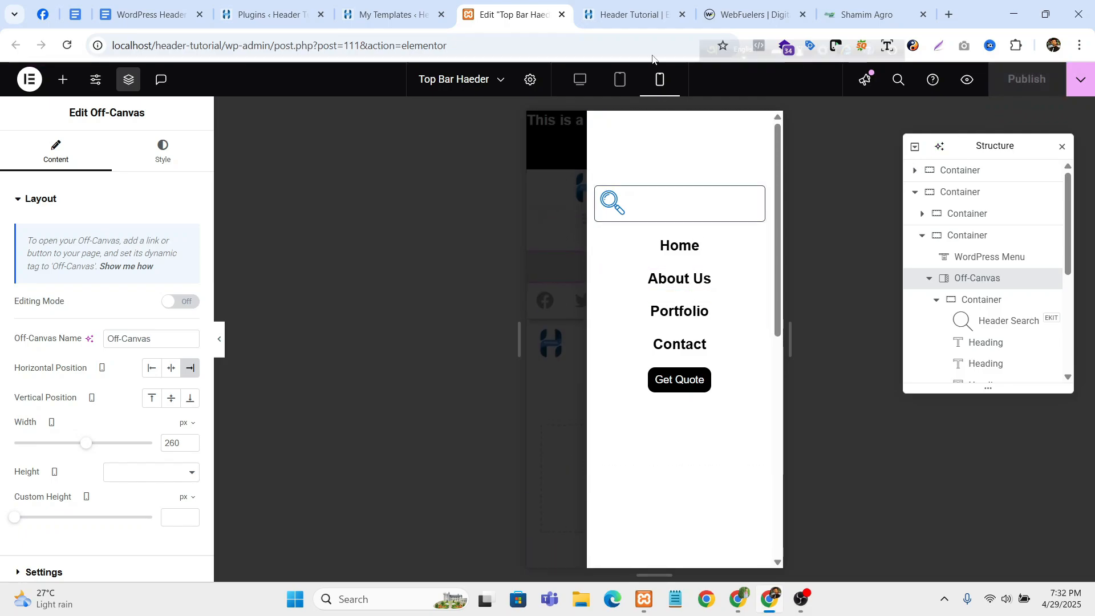
- Reload the live Header Tutorial page and test opening and closing the off-canvas menu three times with the hamburger icon
{"action": "left_click", "coordinate": [629, 10]}
{"action": "left_click", "coordinate": [60, 47]}
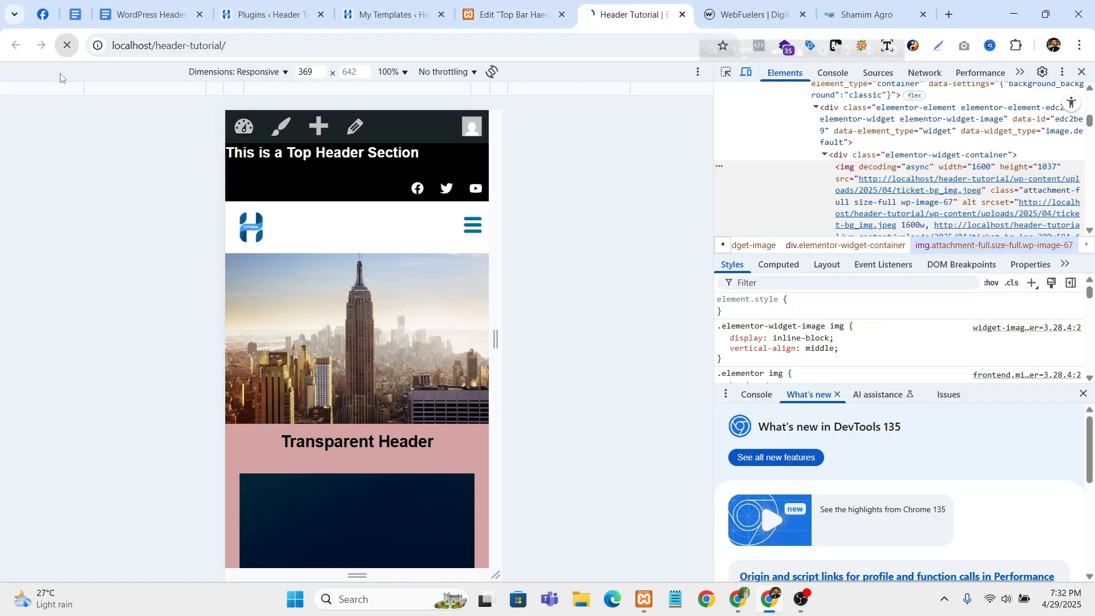
{"action": "left_click", "coordinate": [473, 262]}
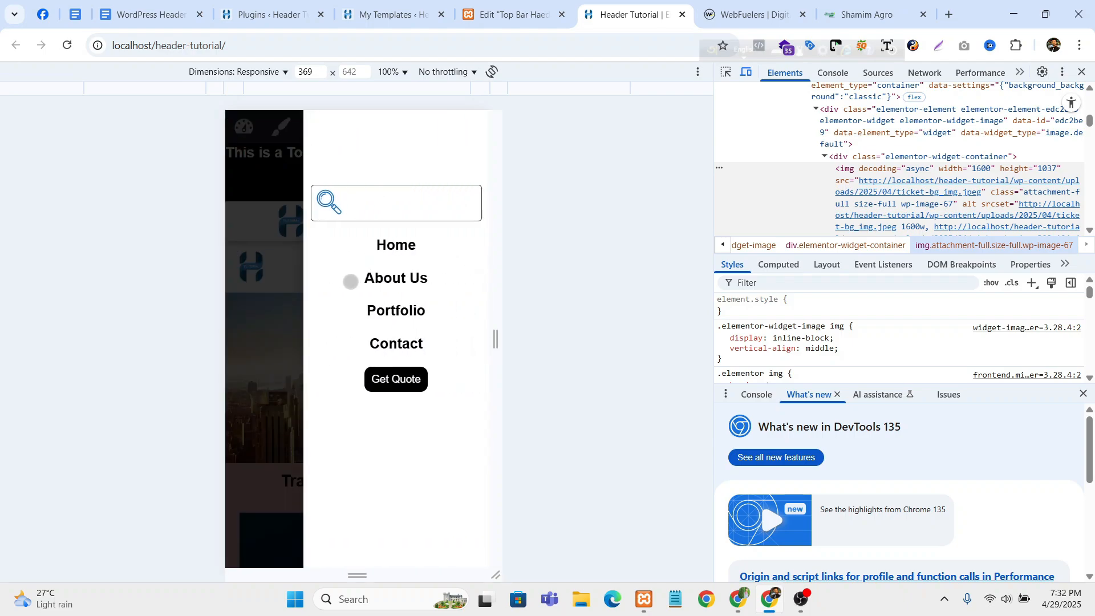
{"action": "left_click", "coordinate": [253, 333]}
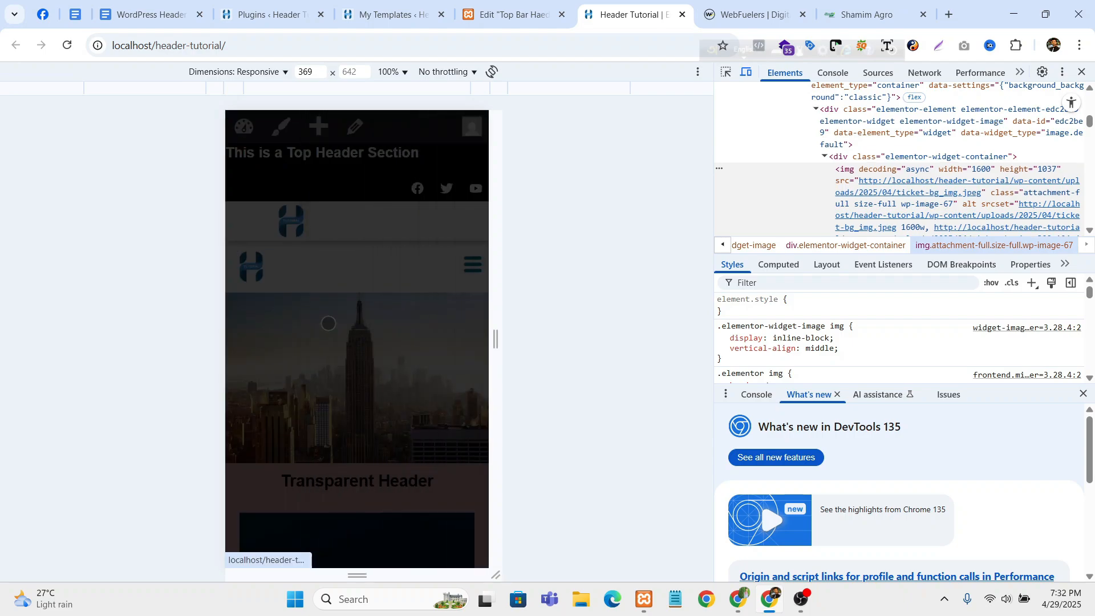
{"action": "left_click", "coordinate": [477, 266]}
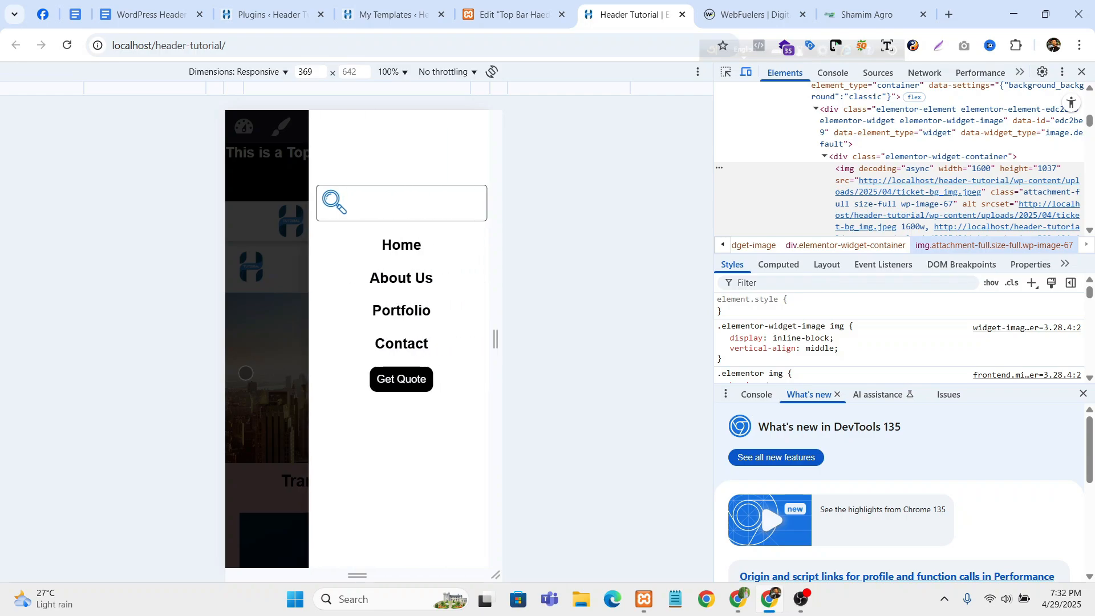
{"action": "left_click", "coordinate": [287, 339]}
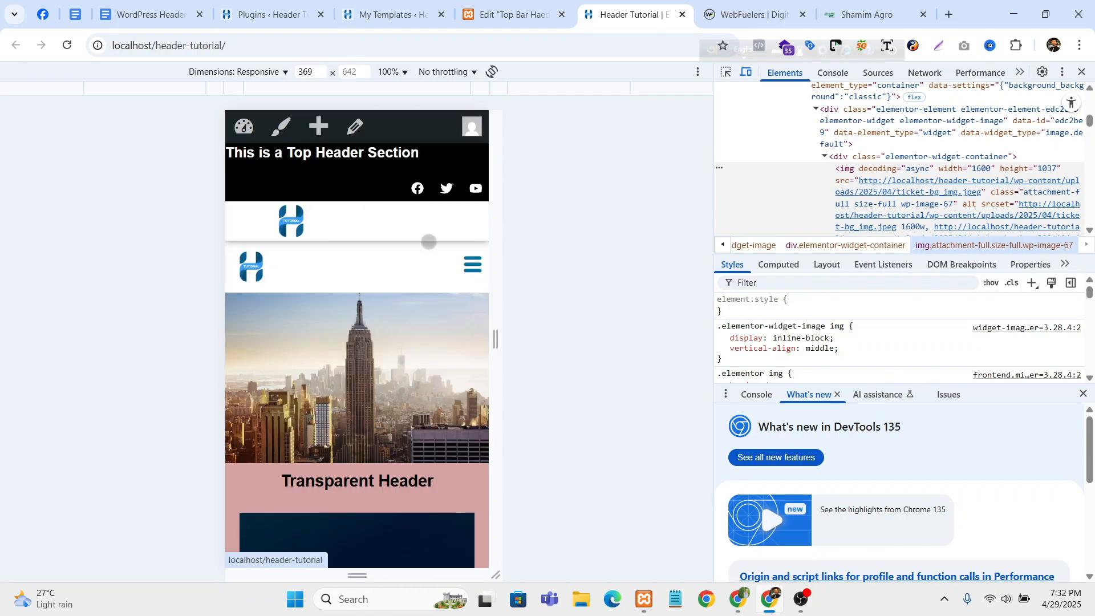
{"action": "left_click", "coordinate": [473, 266]}
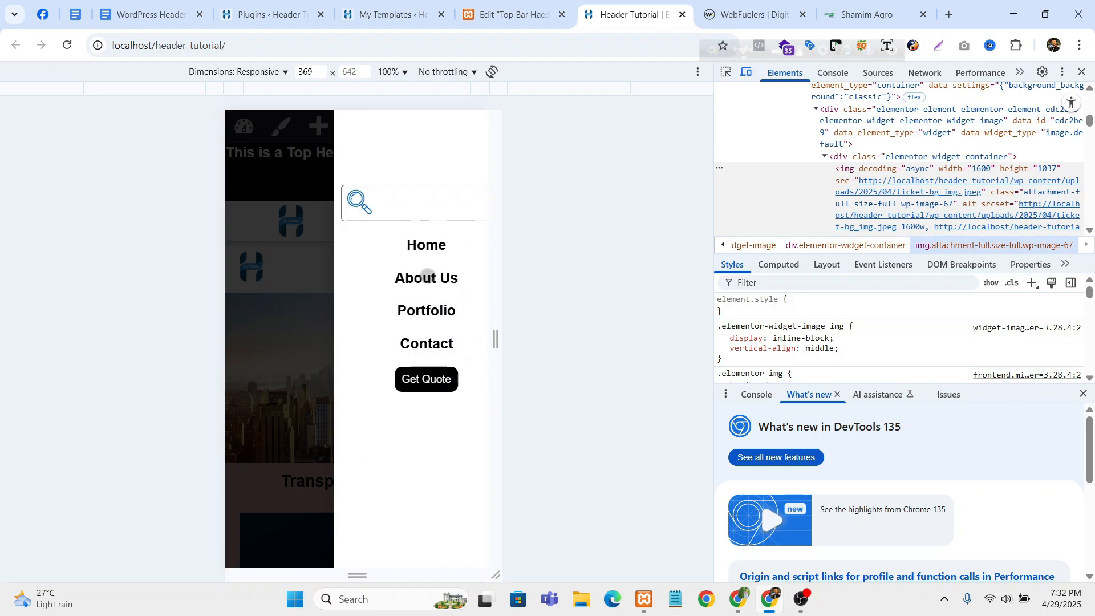
{"action": "left_click", "coordinate": [275, 340]}
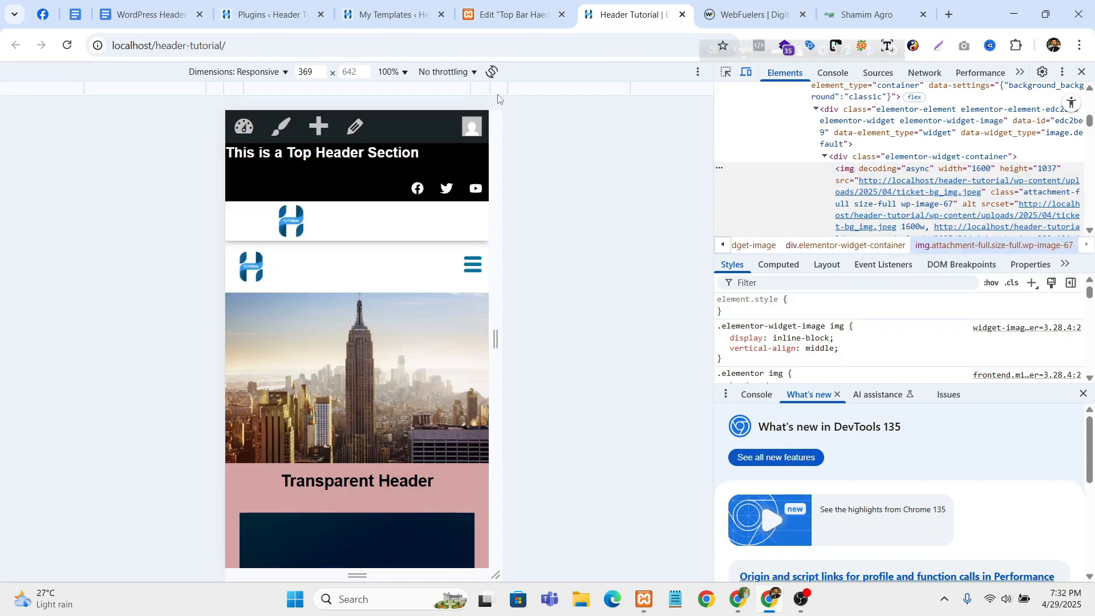
- Return to the header editor, close the open off-canvas panel in the desktop view, and move the Structure panel lower, clear of the header
{"action": "left_click", "coordinate": [520, 15]}
{"action": "left_click", "coordinate": [394, 16]}
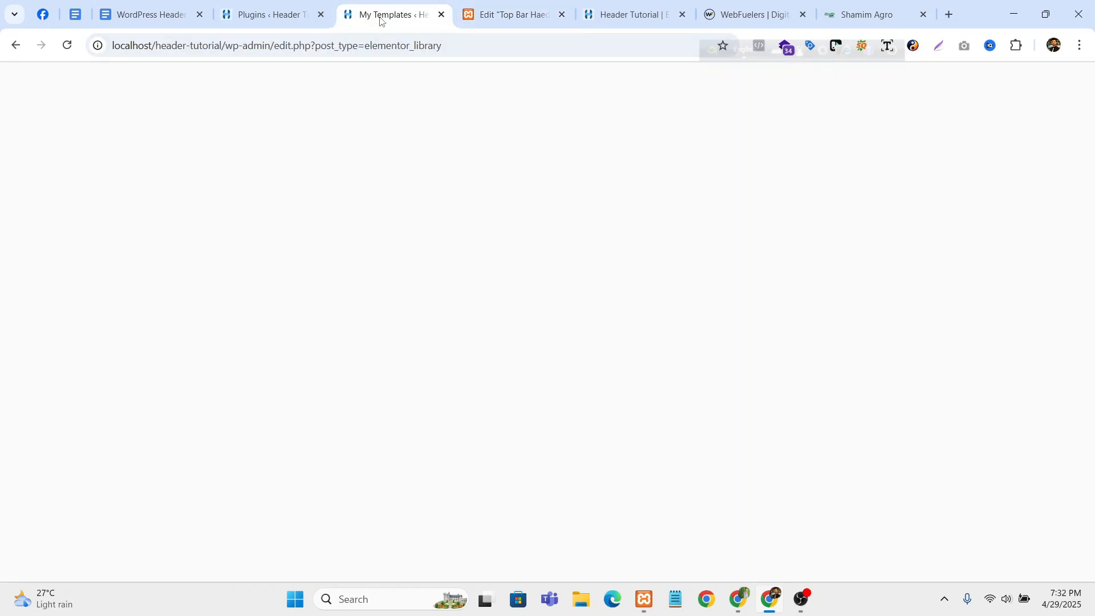
{"action": "left_click", "coordinate": [516, 16]}
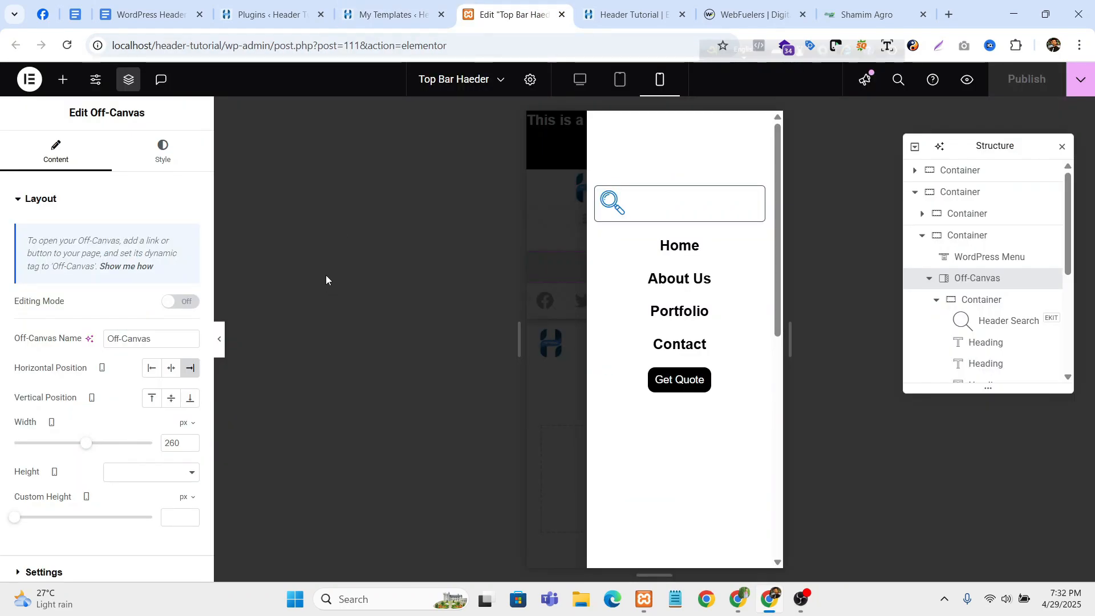
{"action": "left_click", "coordinate": [580, 91]}
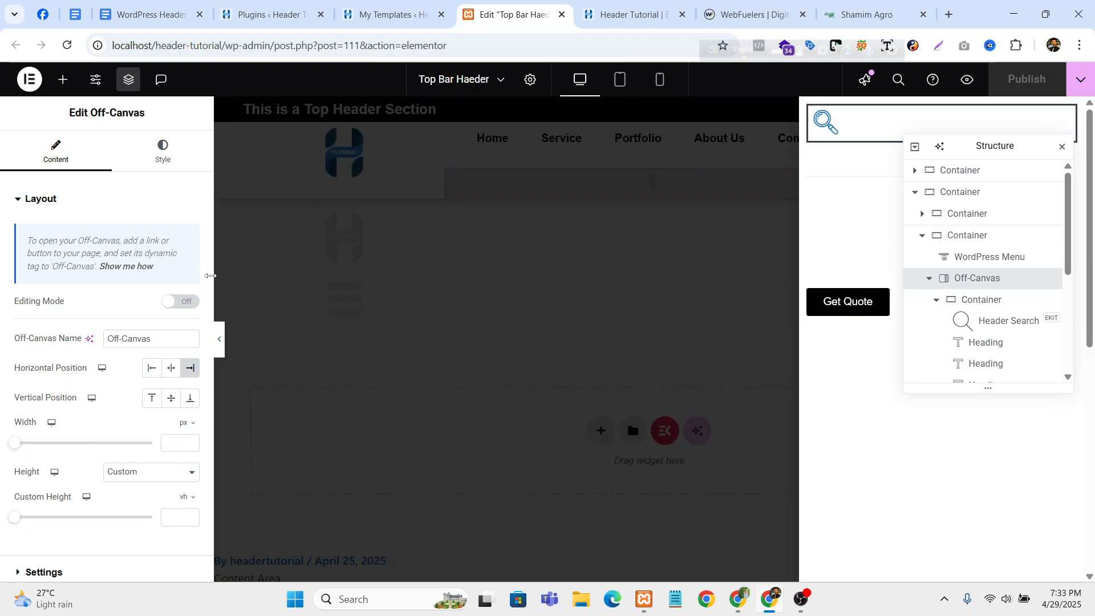
{"action": "left_click", "coordinate": [190, 307]}
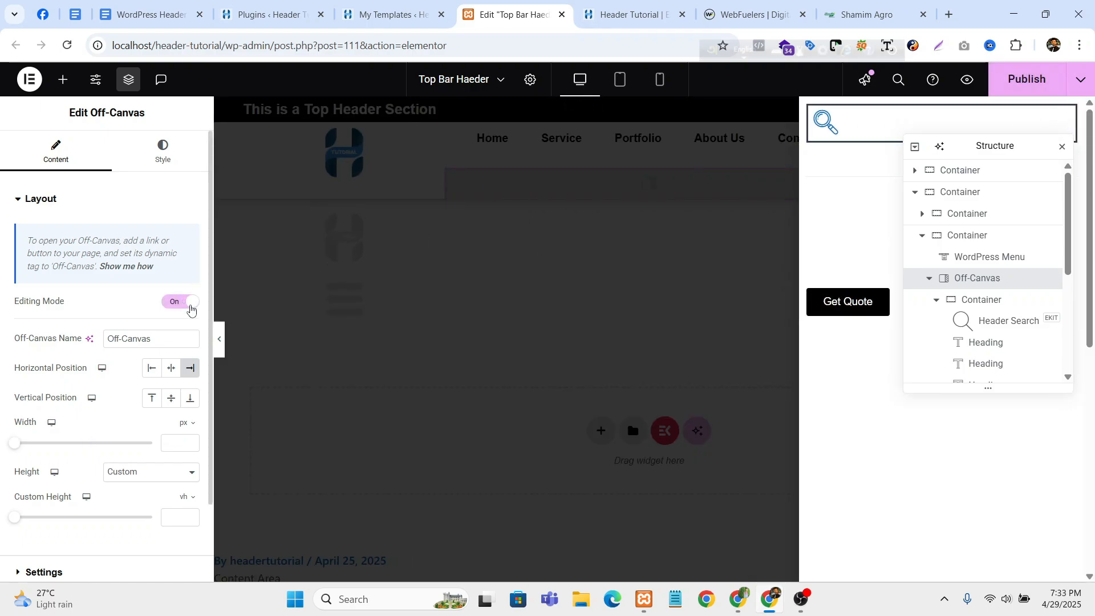
{"action": "left_click", "coordinate": [506, 259]}
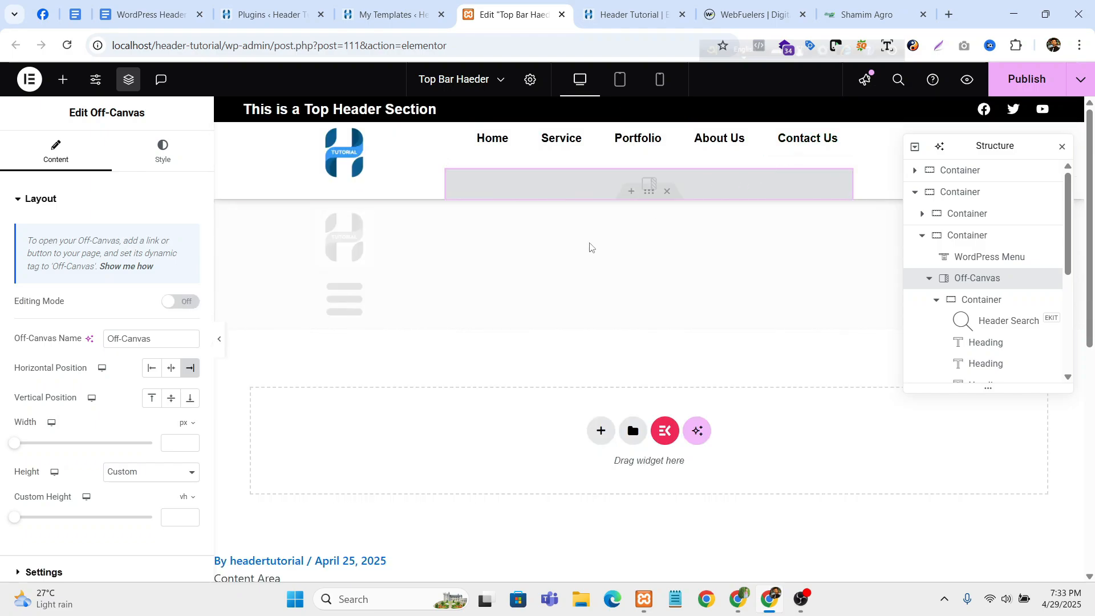
{"action": "left_click_drag", "start_coordinate": [942, 146], "coordinate": [925, 267]}
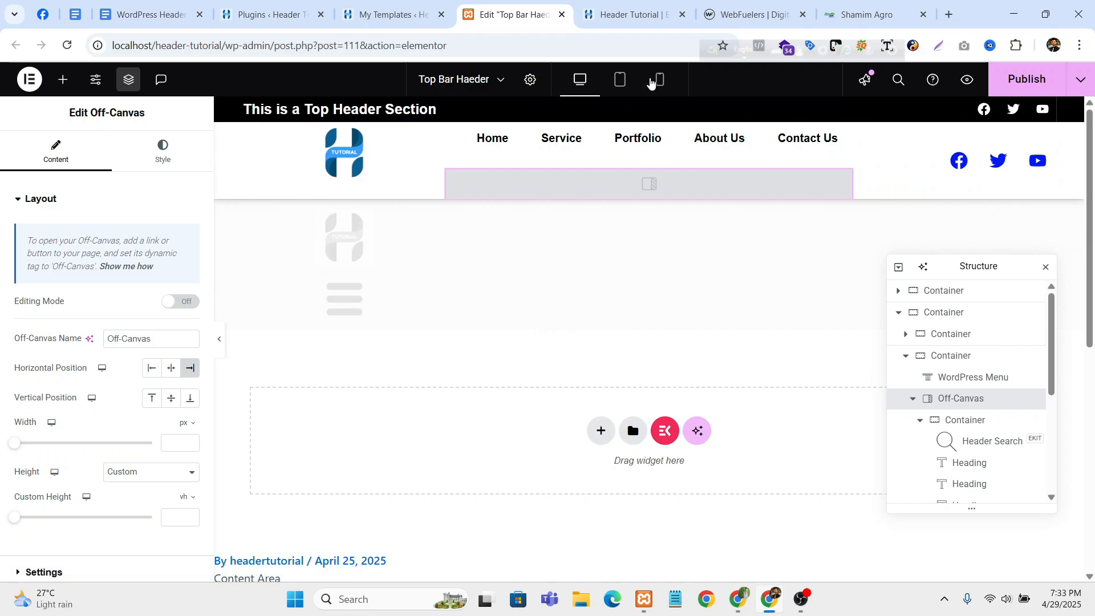
- Expand the WordPress Menu widget in the mobile view and compare the header's desktop and mobile layouts
{"action": "left_click", "coordinate": [659, 81]}
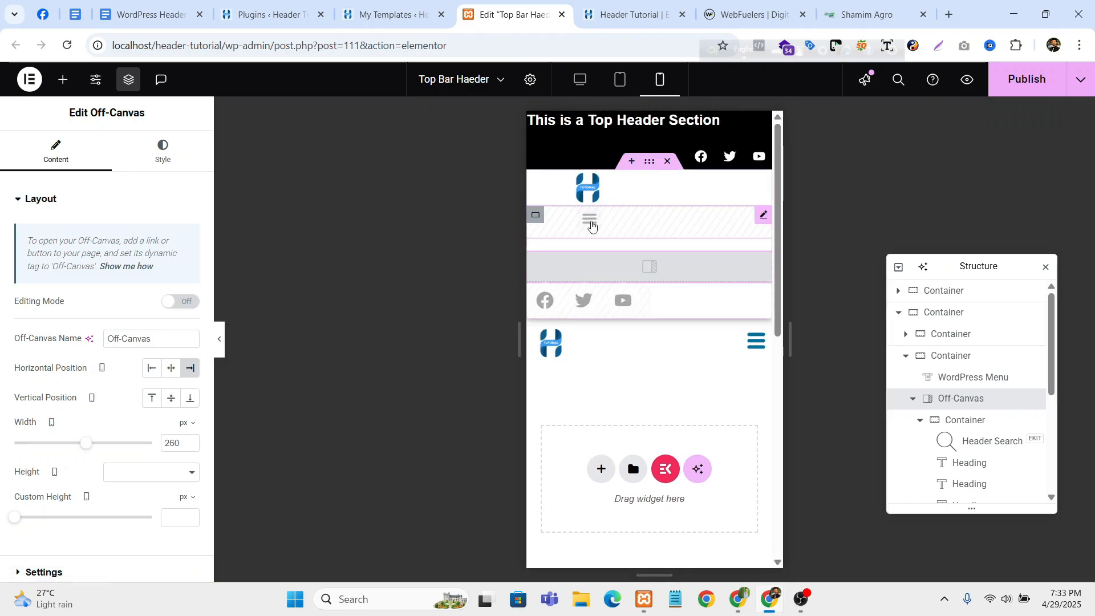
{"action": "left_click", "coordinate": [591, 223]}
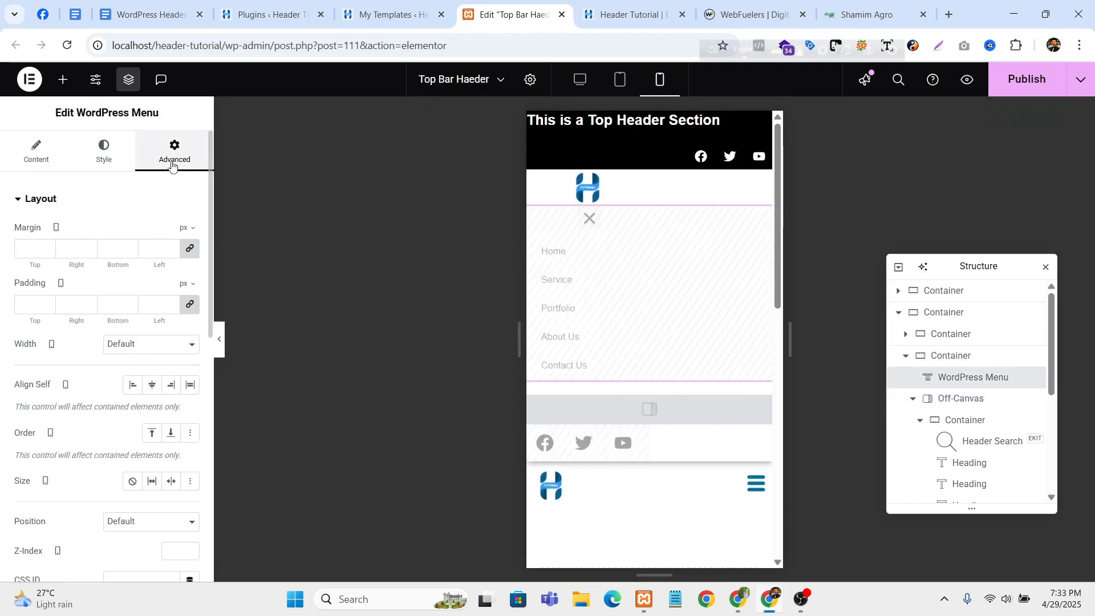
{"action": "left_click", "coordinate": [580, 79]}
{"action": "left_click", "coordinate": [659, 80]}
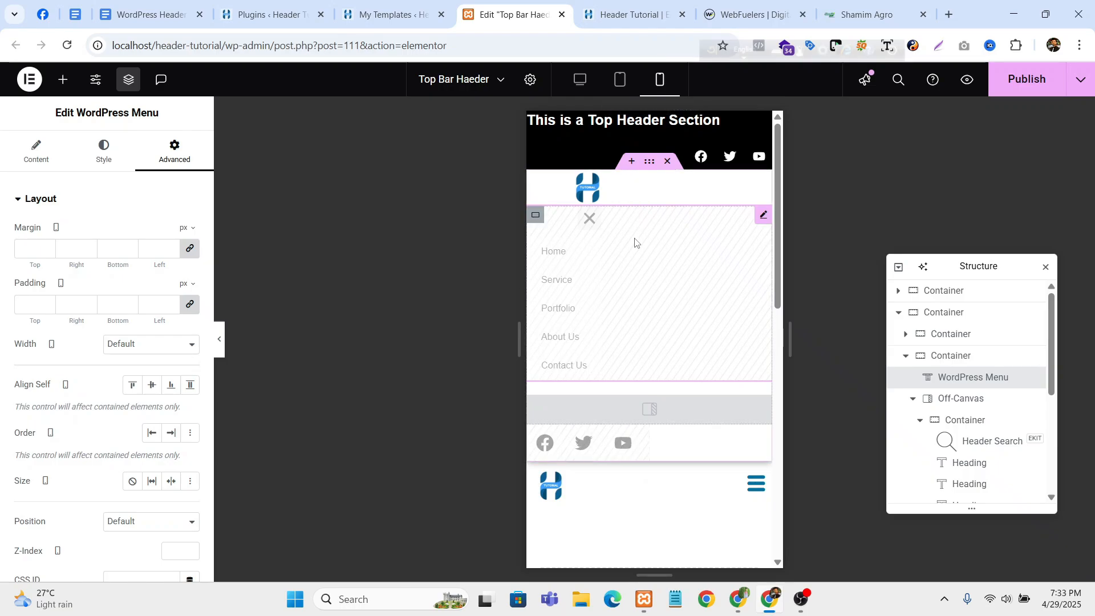
- Find the ElementsKit Nav Menu widget, add it above the WordPress Menu in the header, and assign the Top menu to it
{"action": "left_click", "coordinate": [69, 84]}
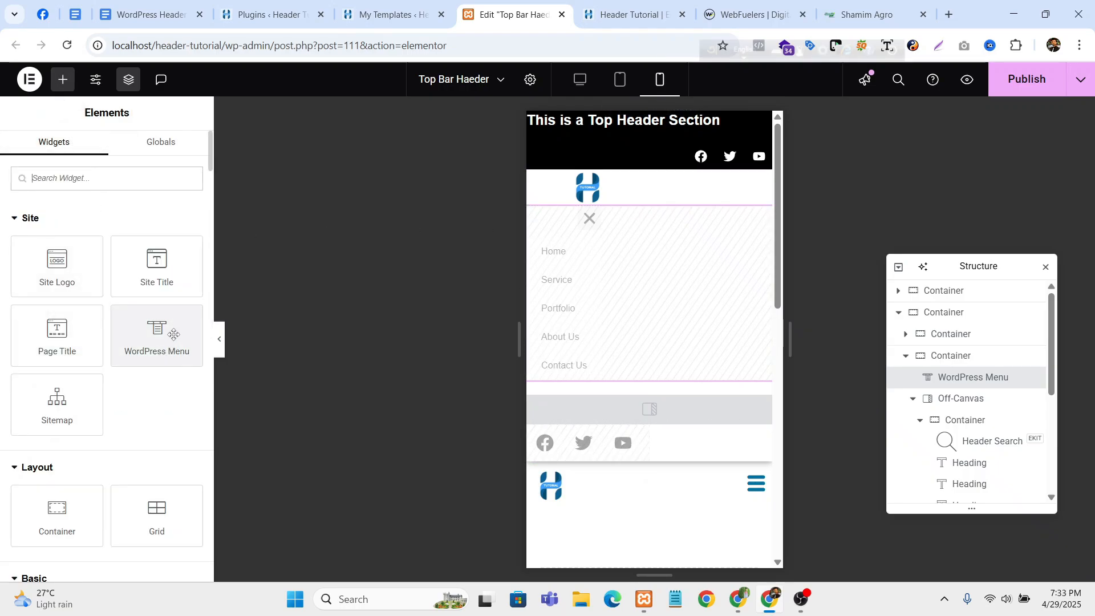
{"action": "type", "text": "menu"}
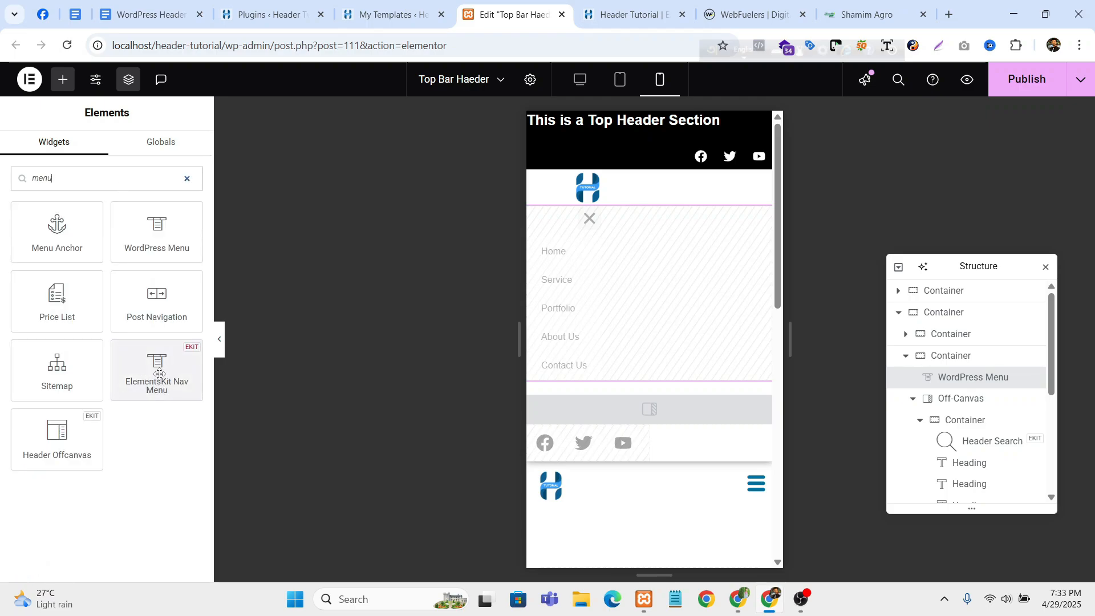
{"action": "left_click_drag", "start_coordinate": [158, 373], "coordinate": [648, 216]}
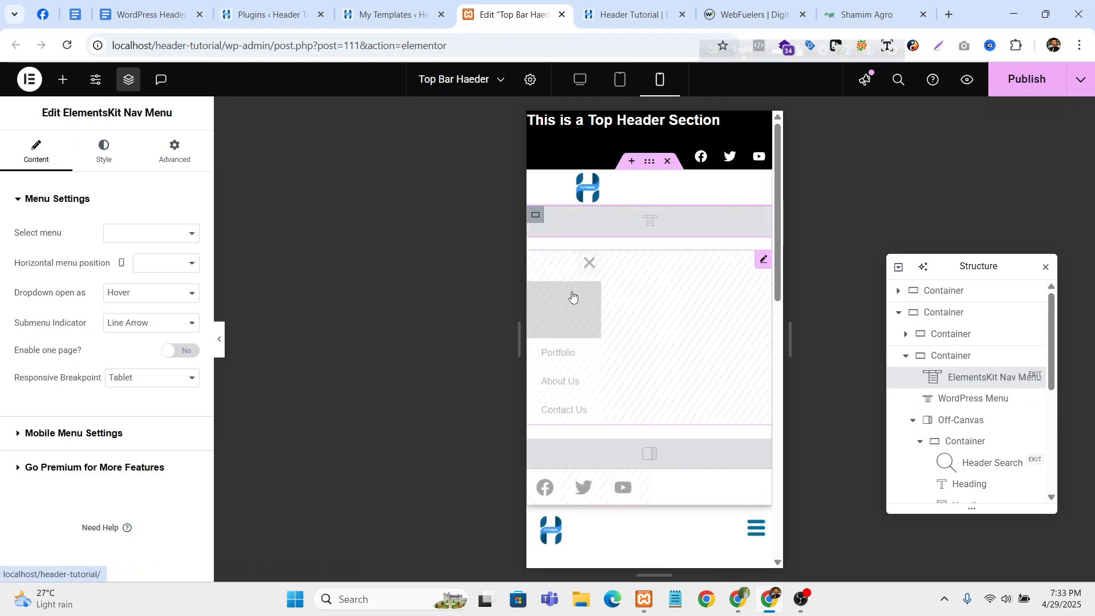
{"action": "left_click", "coordinate": [162, 238]}
{"action": "left_click", "coordinate": [163, 252]}
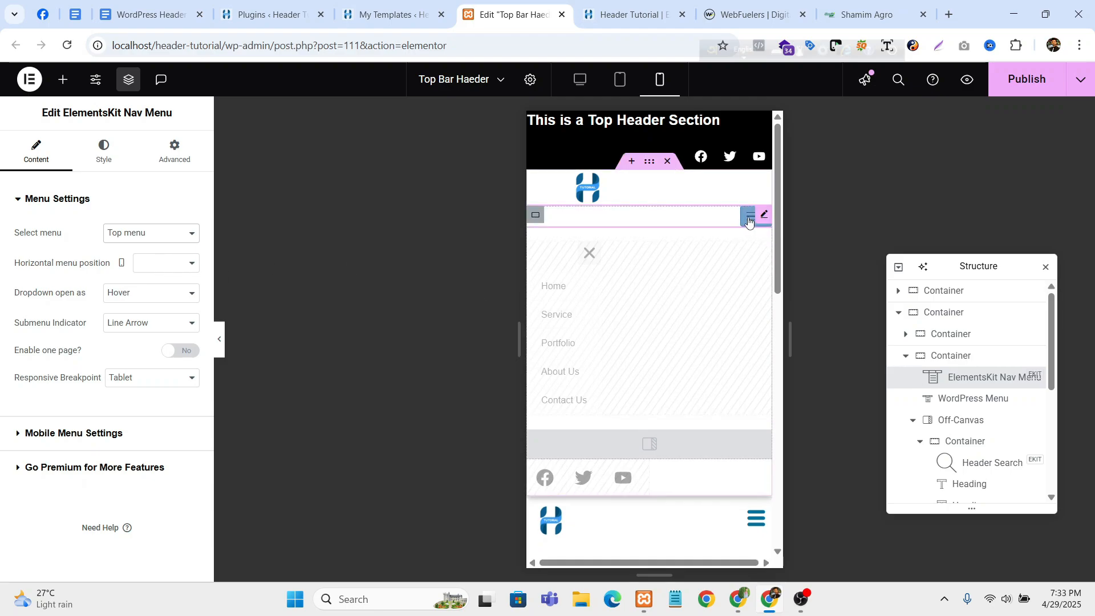
- Set the nav menu's horizontal menu position to Left for mobile, and toggle its one-page option on and back off
{"action": "left_click", "coordinate": [168, 268]}
{"action": "left_click", "coordinate": [169, 287]}
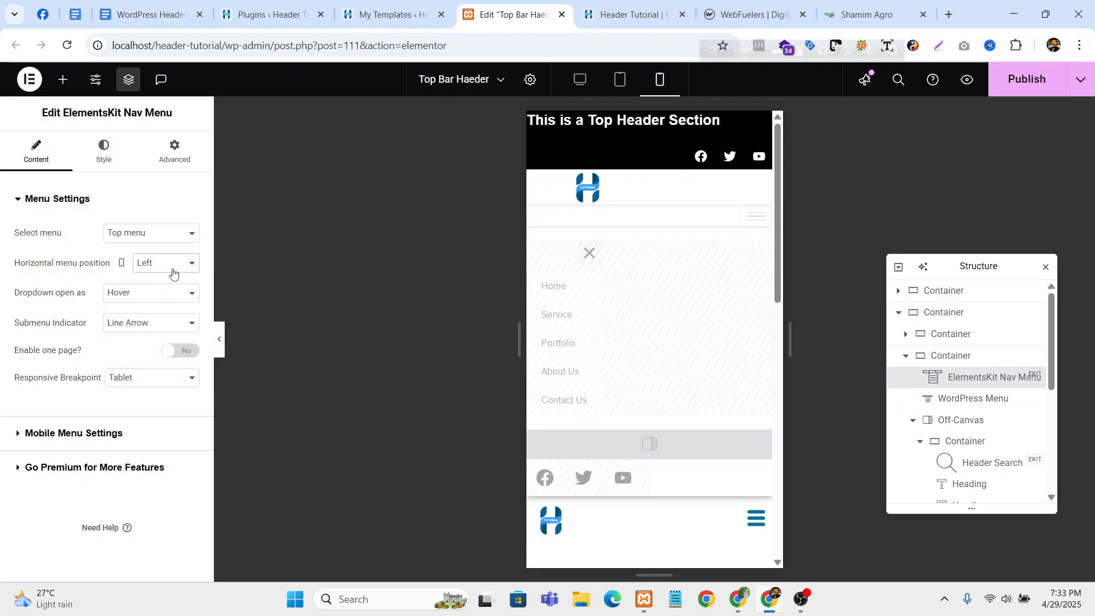
{"action": "left_click", "coordinate": [169, 268]}
{"action": "left_click", "coordinate": [133, 297]}
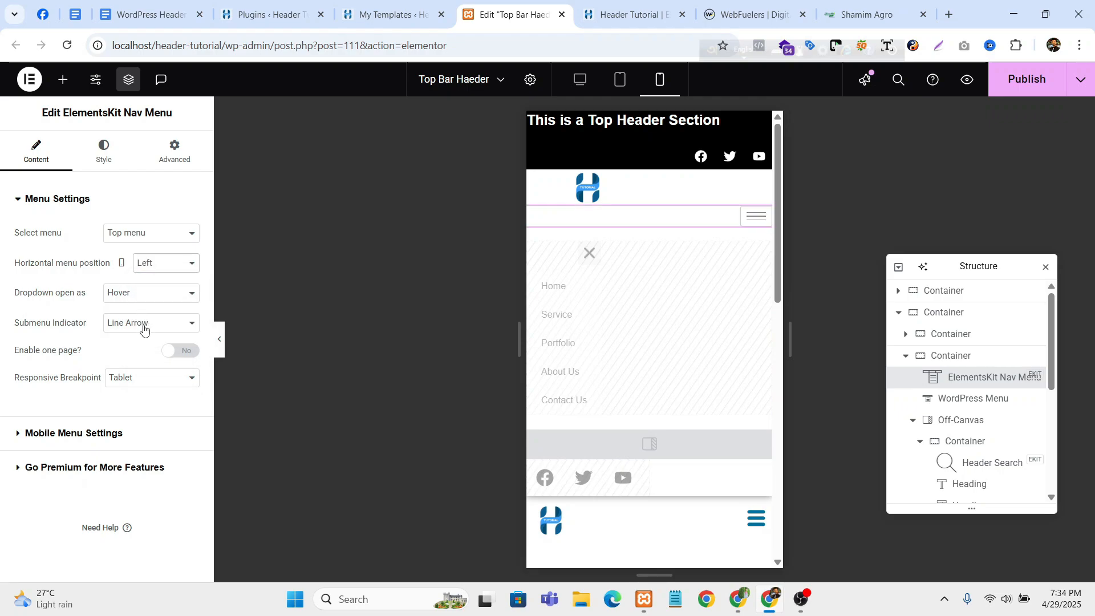
{"action": "left_click", "coordinate": [181, 350]}
{"action": "left_click", "coordinate": [182, 351]}
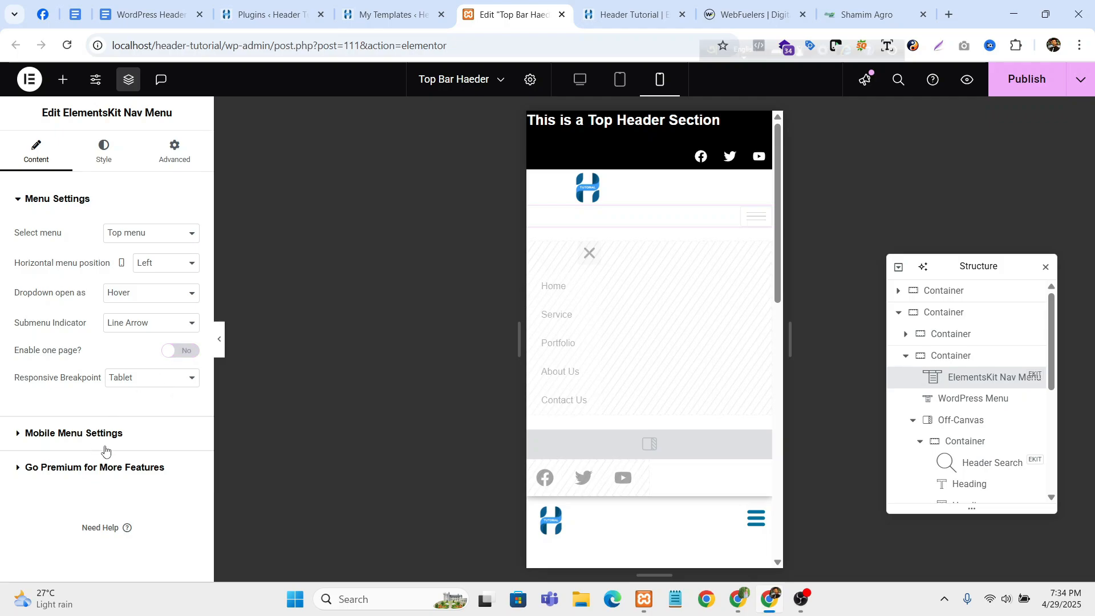
- Publish the header and reload the live Header Tutorial page in the mobile device preview
{"action": "left_click", "coordinate": [1026, 79]}
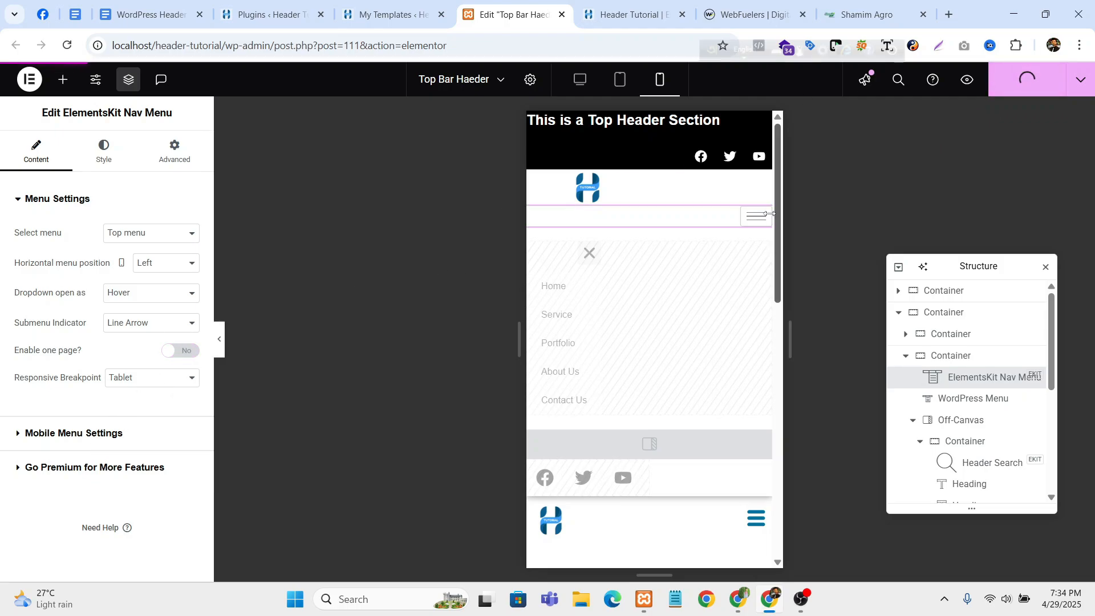
{"action": "left_click", "coordinate": [626, 16]}
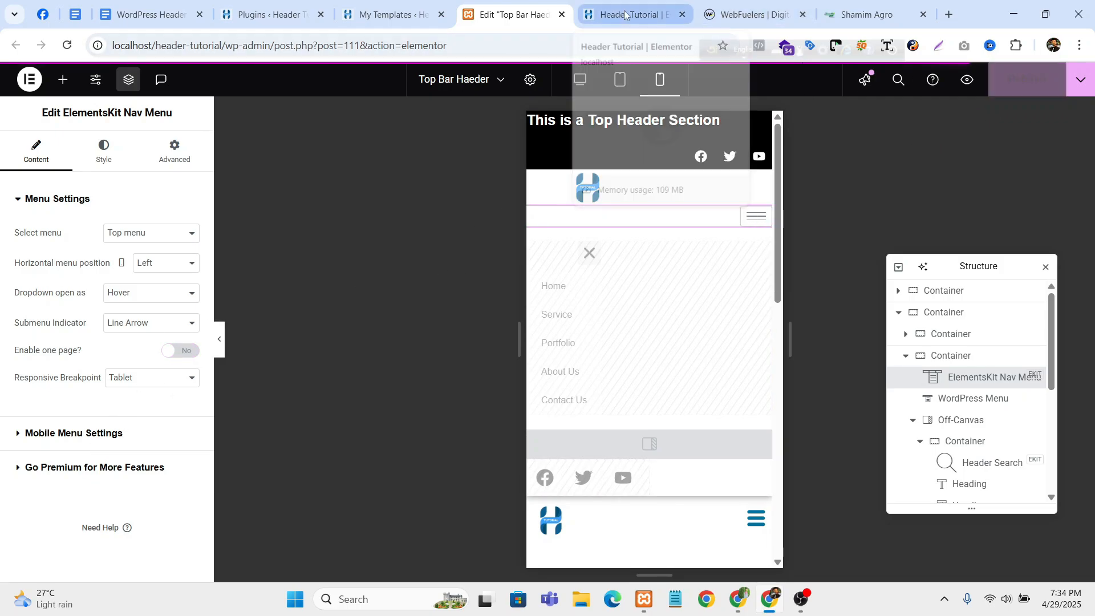
{"action": "key", "text": "ctrl+shift+i"}
{"action": "left_click", "coordinate": [68, 45]}
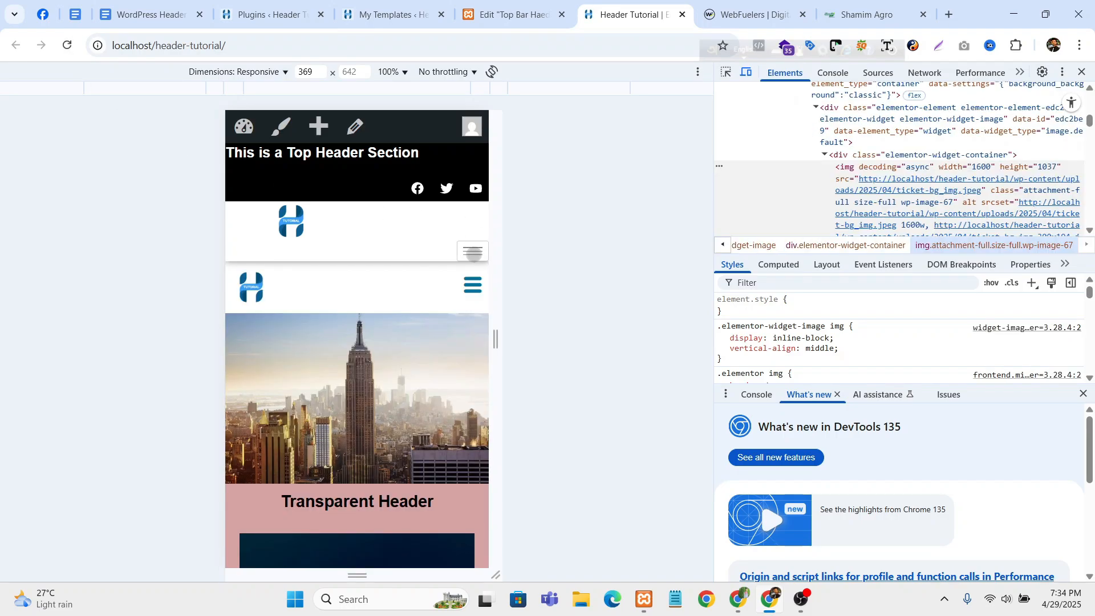
- Test opening and closing the ElementsKit nav menu and the off-canvas menu on the live mobile page, including the nav menu's X button
{"action": "left_click", "coordinate": [473, 251]}
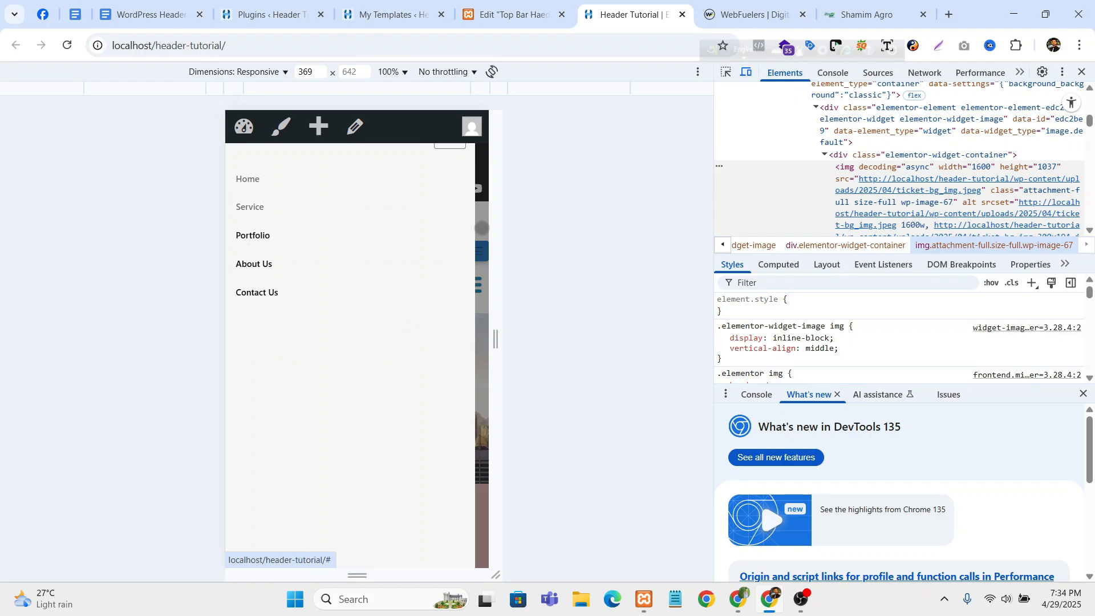
{"action": "left_click", "coordinate": [438, 171]}
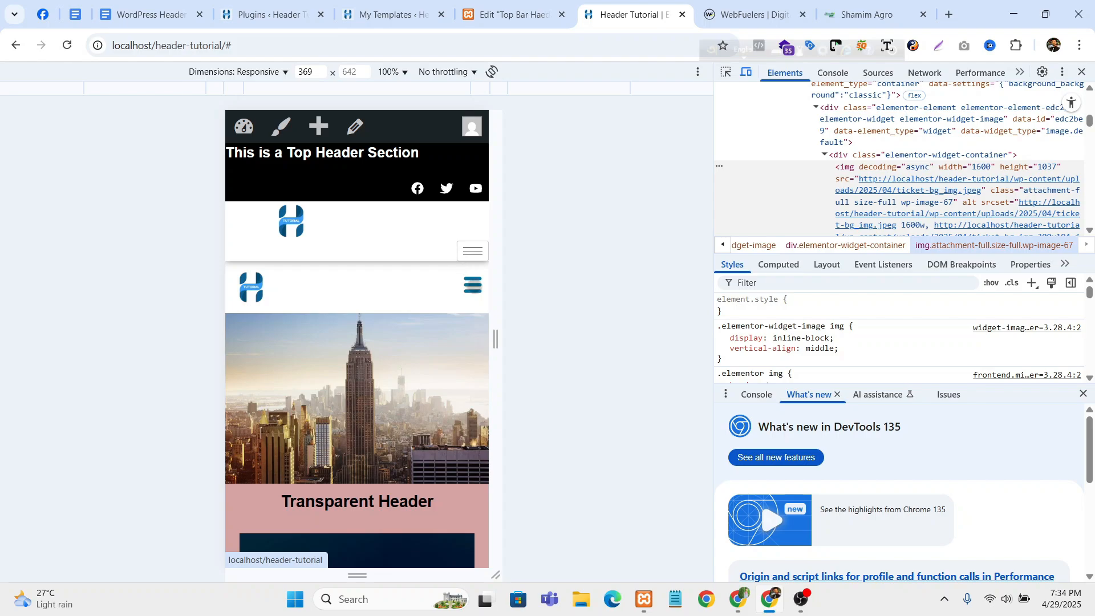
{"action": "left_click", "coordinate": [473, 284]}
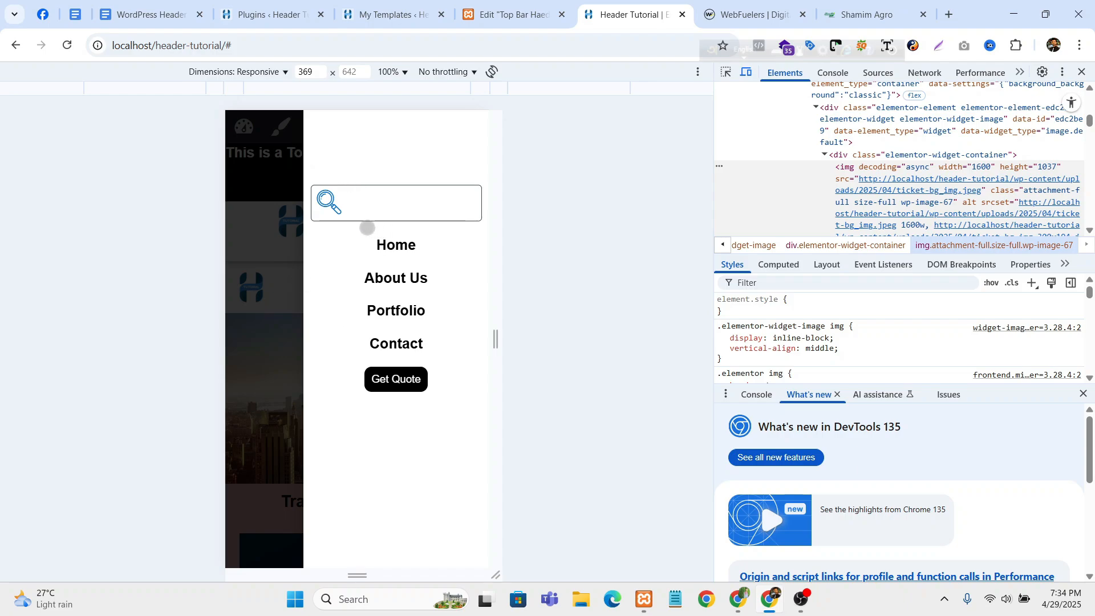
{"action": "left_click", "coordinate": [268, 322]}
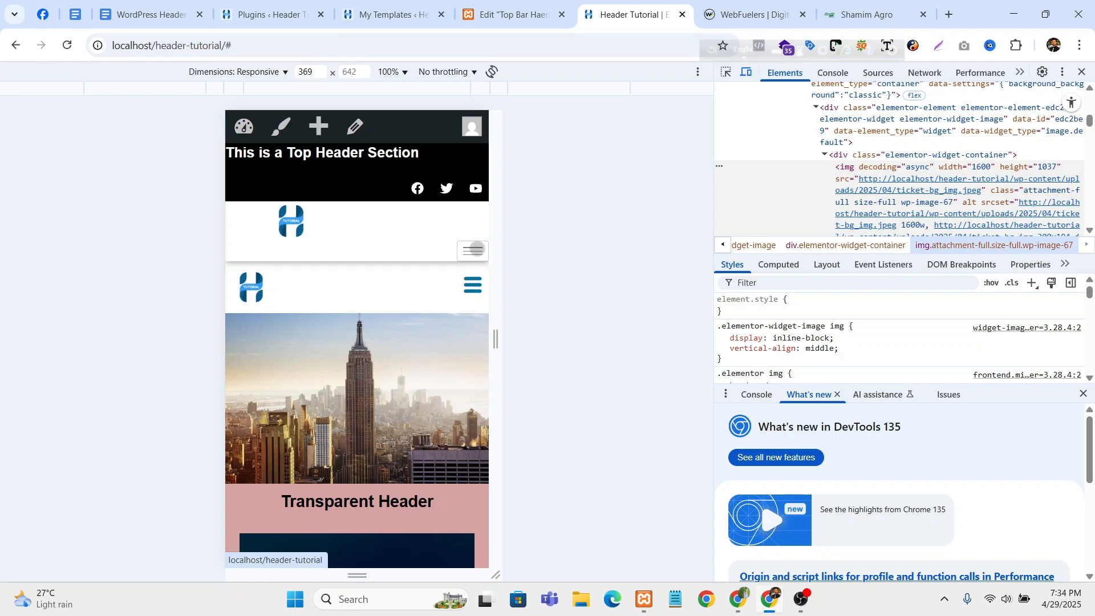
{"action": "left_click", "coordinate": [477, 249]}
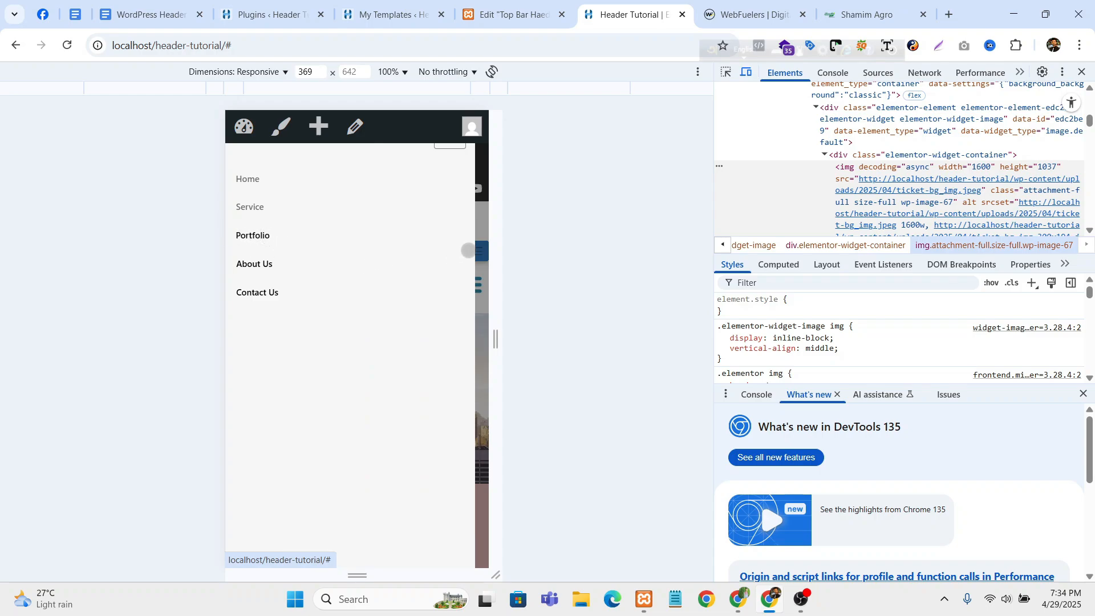
{"action": "scroll", "coordinate": [456, 160], "scroll_direction": "down", "scroll_amount": 2}
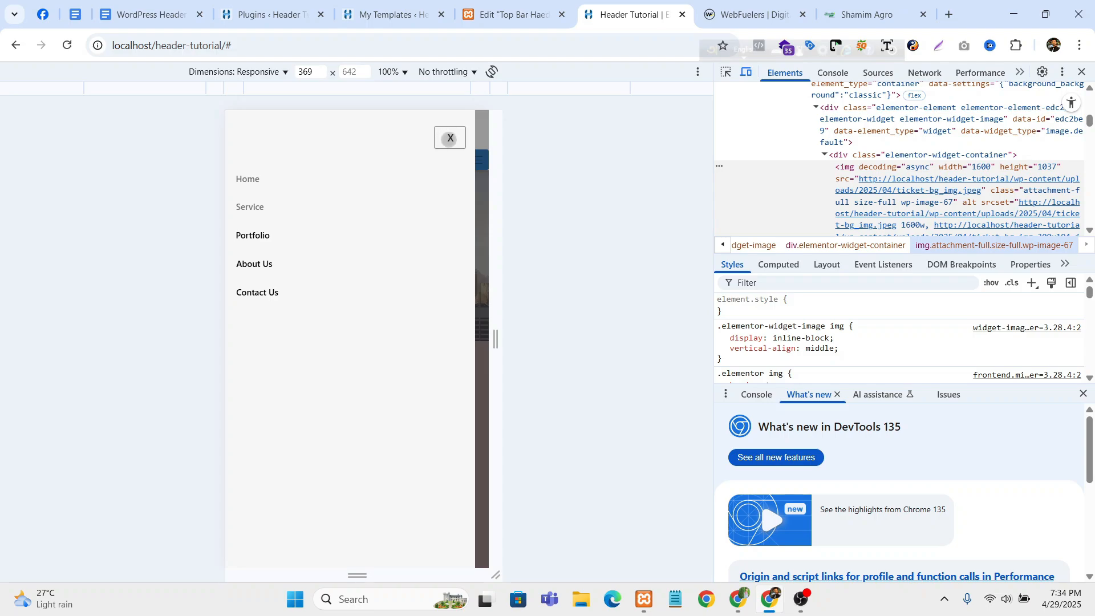
{"action": "left_click", "coordinate": [451, 137]}
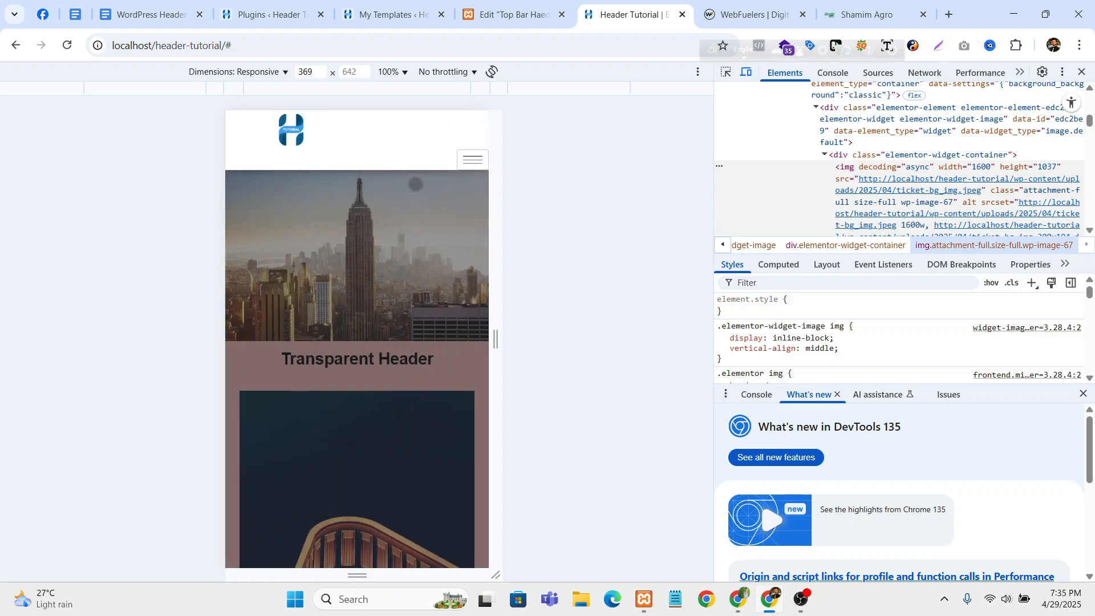
{"action": "scroll", "coordinate": [423, 239], "scroll_direction": "up", "scroll_amount": 3}
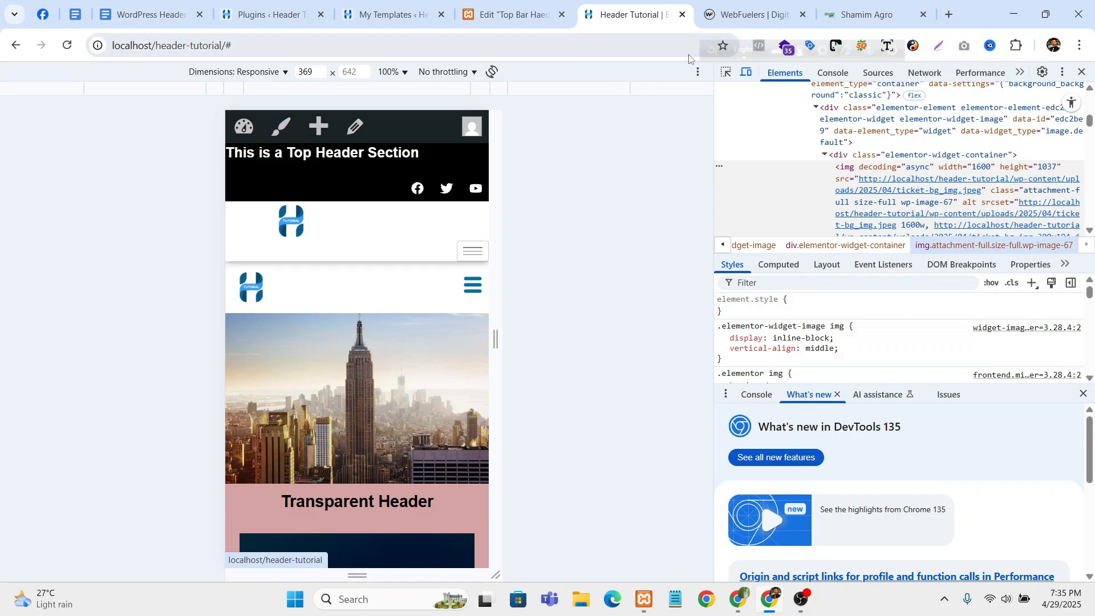
- Inspect the WebFuelers site in the mobile device preview and open and close its hamburger menu as an example
{"action": "left_click", "coordinate": [723, 14]}
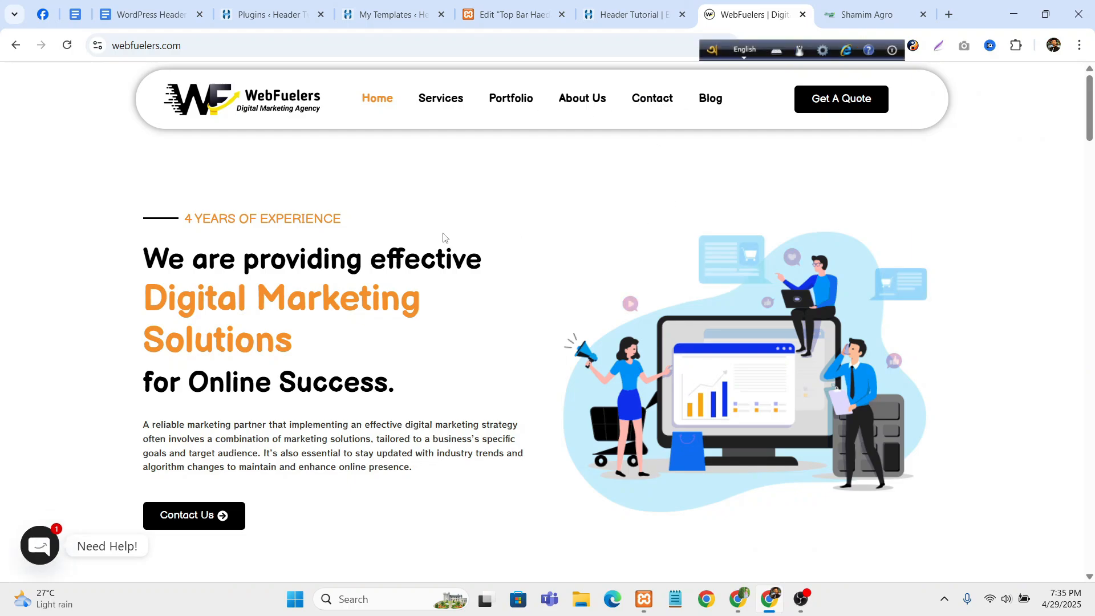
{"action": "right_click", "coordinate": [571, 177]}
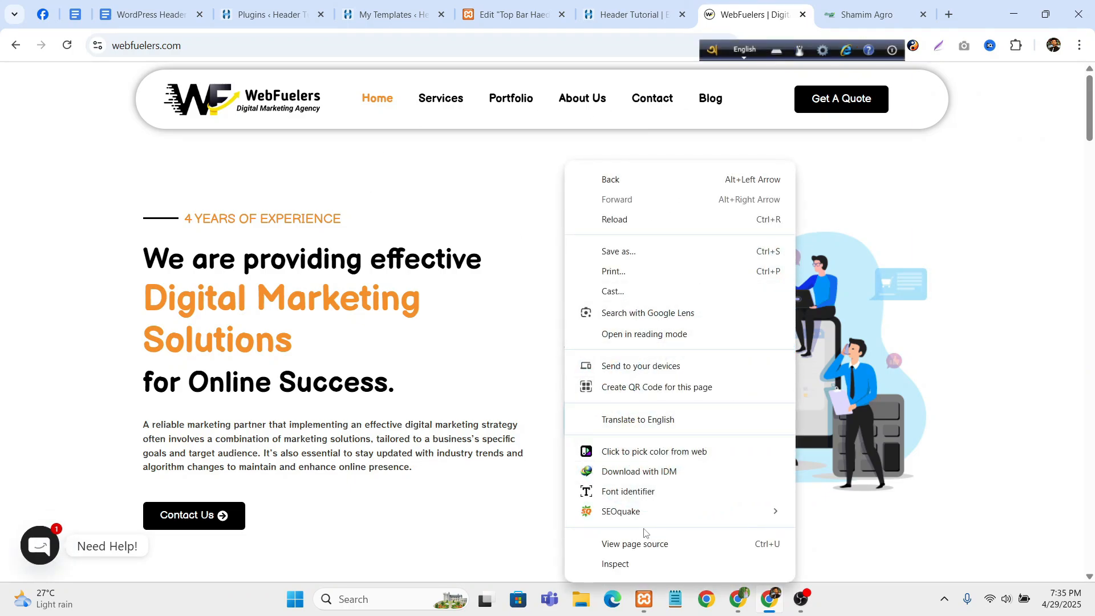
{"action": "left_click", "coordinate": [638, 564]}
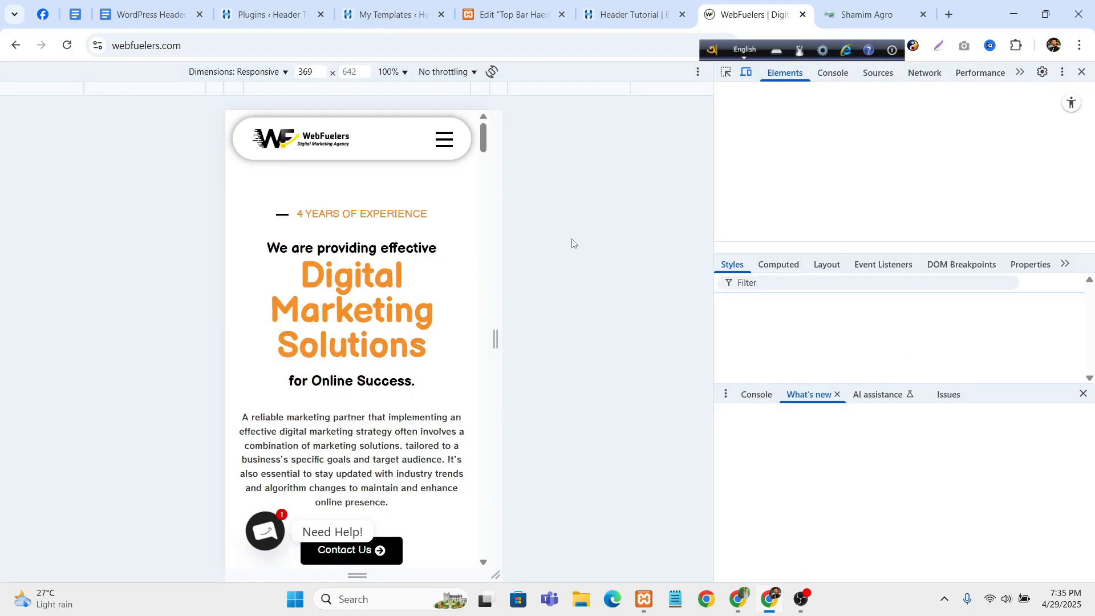
{"action": "left_click", "coordinate": [456, 140]}
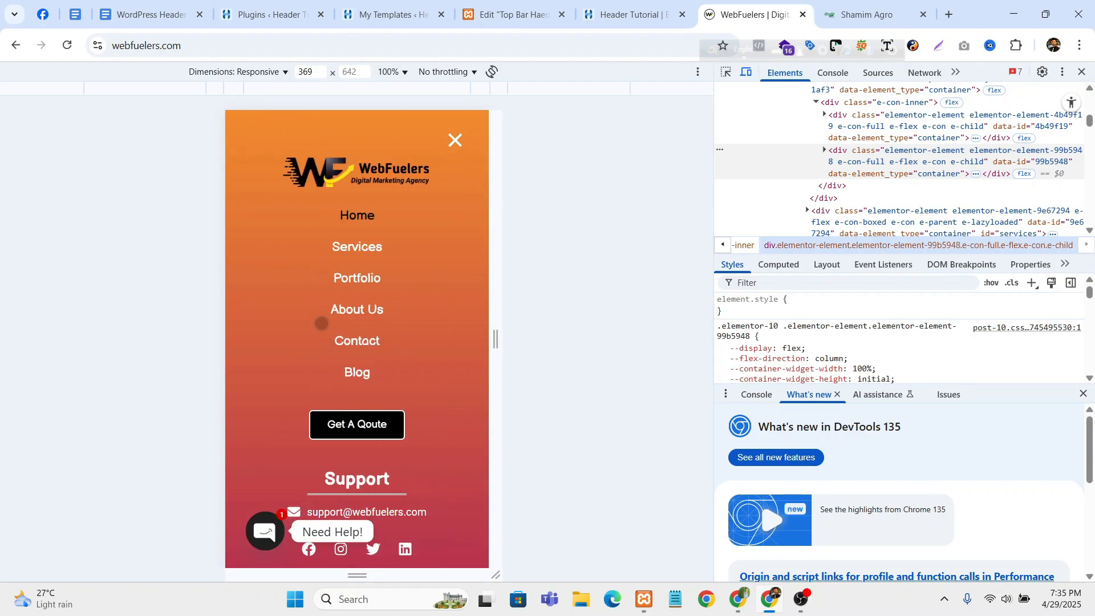
{"action": "left_click", "coordinate": [455, 140]}
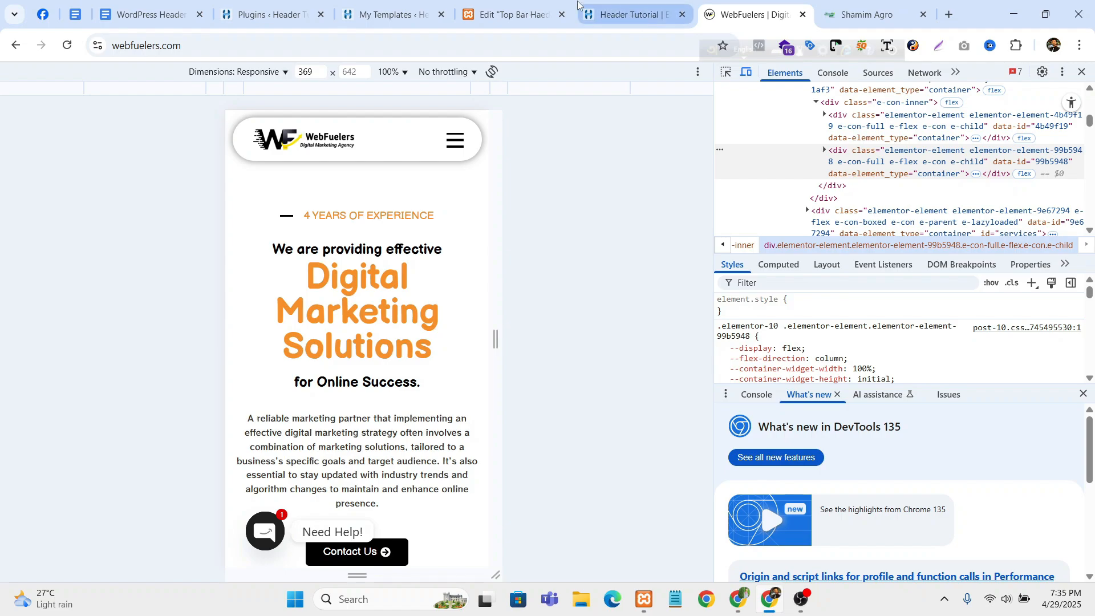
- Switch to the WordPress header document in Google Docs
{"action": "left_click", "coordinate": [390, 15]}
{"action": "left_click", "coordinate": [293, 23]}
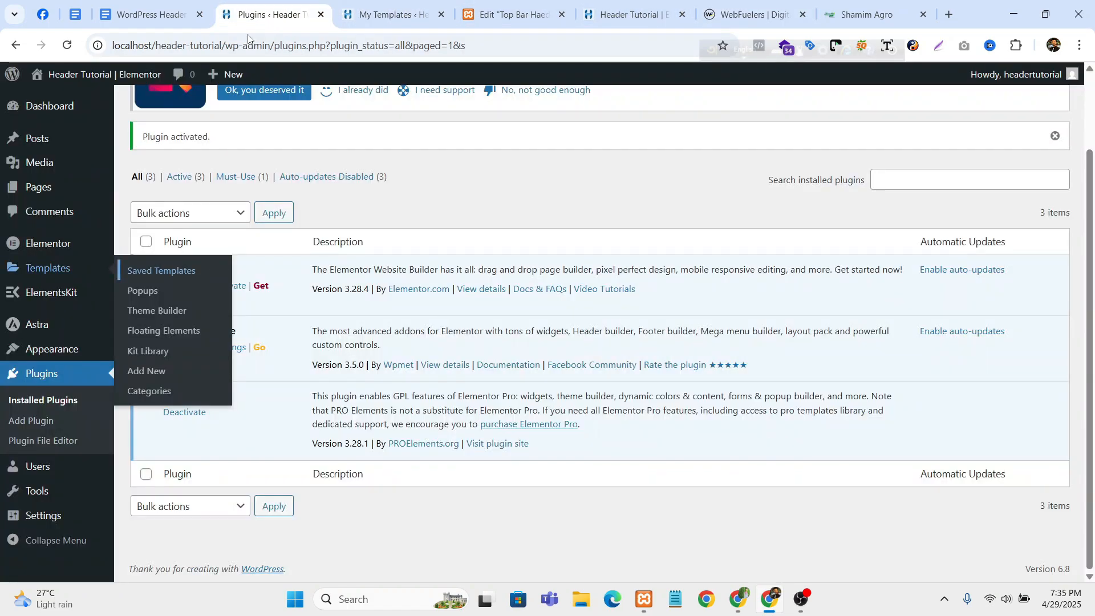
{"action": "left_click", "coordinate": [174, 16]}
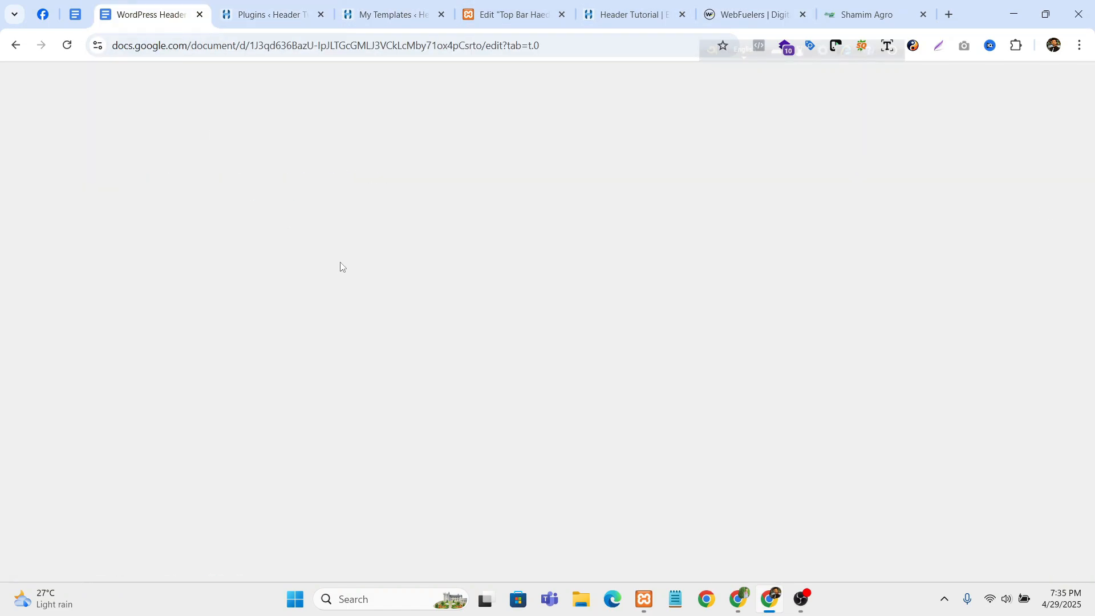